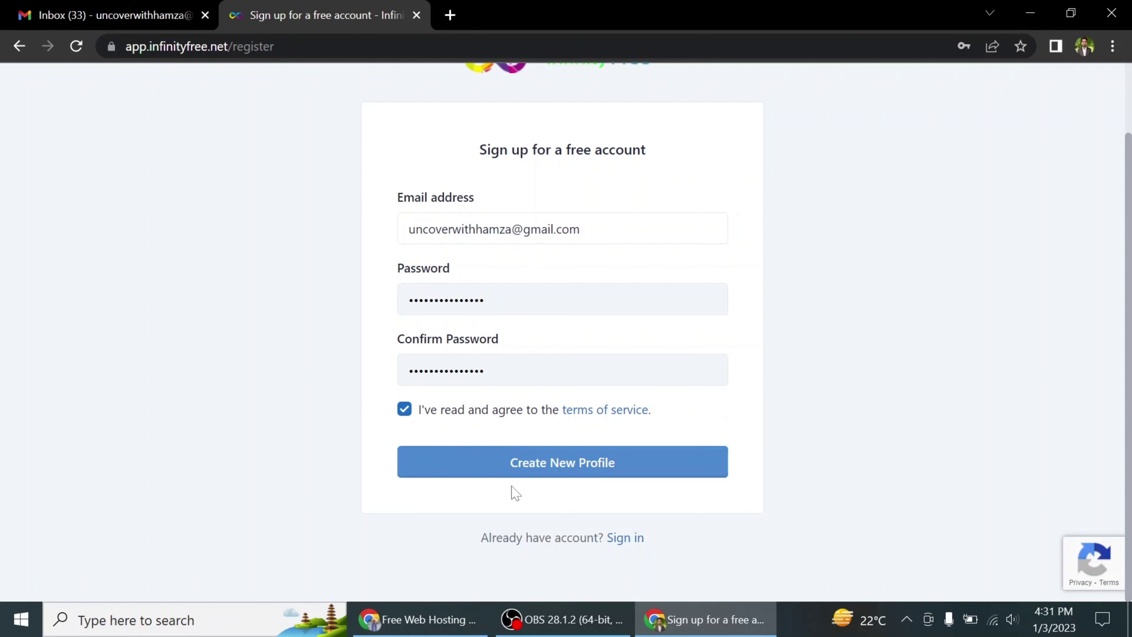
Submit the InfinityFree registration with Create New Profile so a verification link is emailed
{"action": "left_click", "coordinate": [579, 473]}
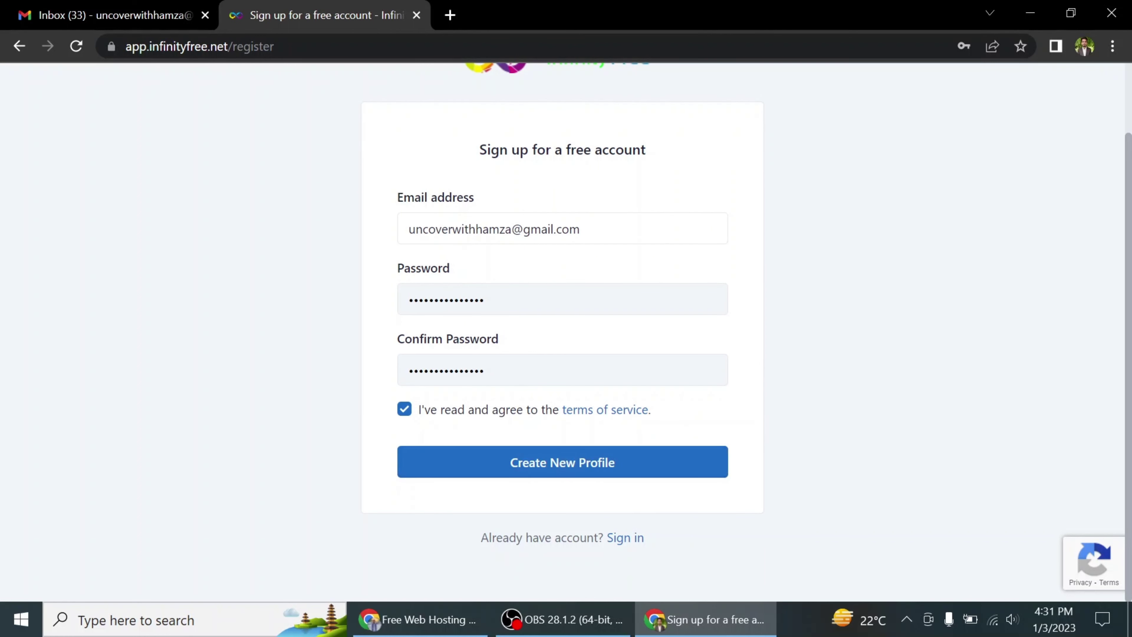
{"action": "left_click_drag", "start_coordinate": [408, 229], "coordinate": [579, 228]}
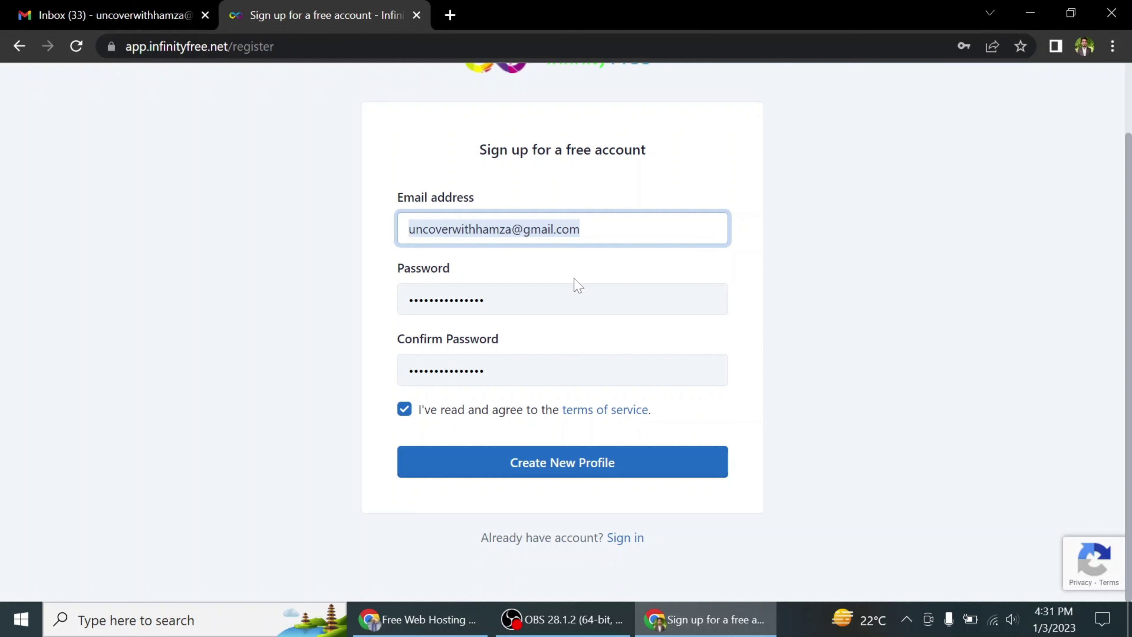
{"action": "left_click", "coordinate": [514, 472]}
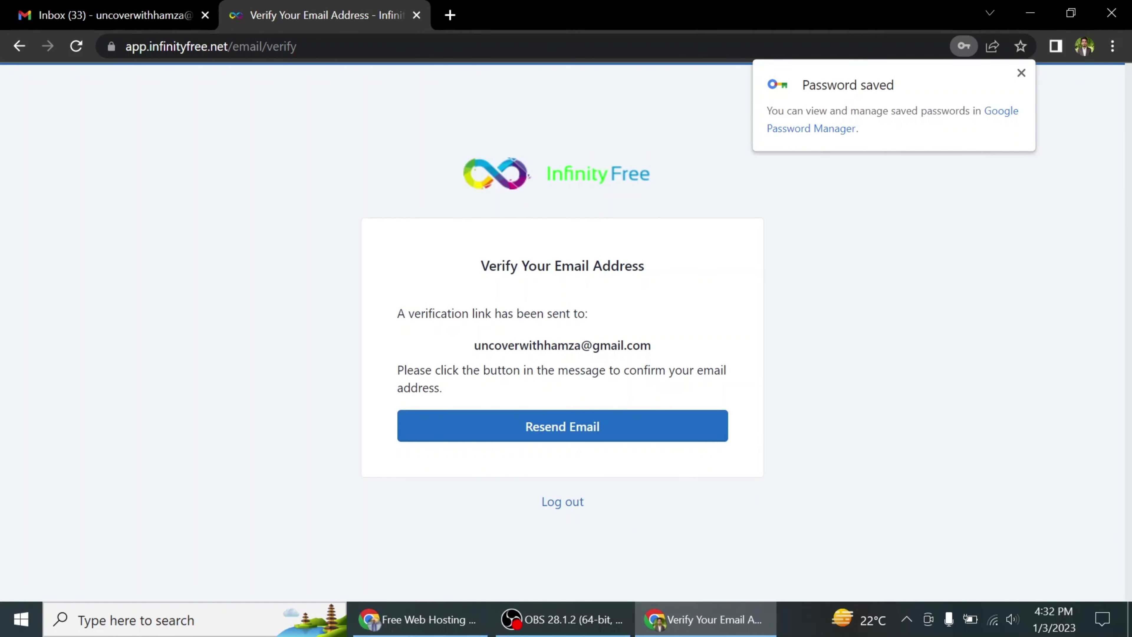
{"action": "left_click_drag", "start_coordinate": [474, 346], "coordinate": [650, 345]}
{"action": "left_click", "coordinate": [642, 339]}
Open InfinityFree's 'Verify Email Address' email in Gmail and confirm the address through its button
{"action": "left_click", "coordinate": [111, 15]}
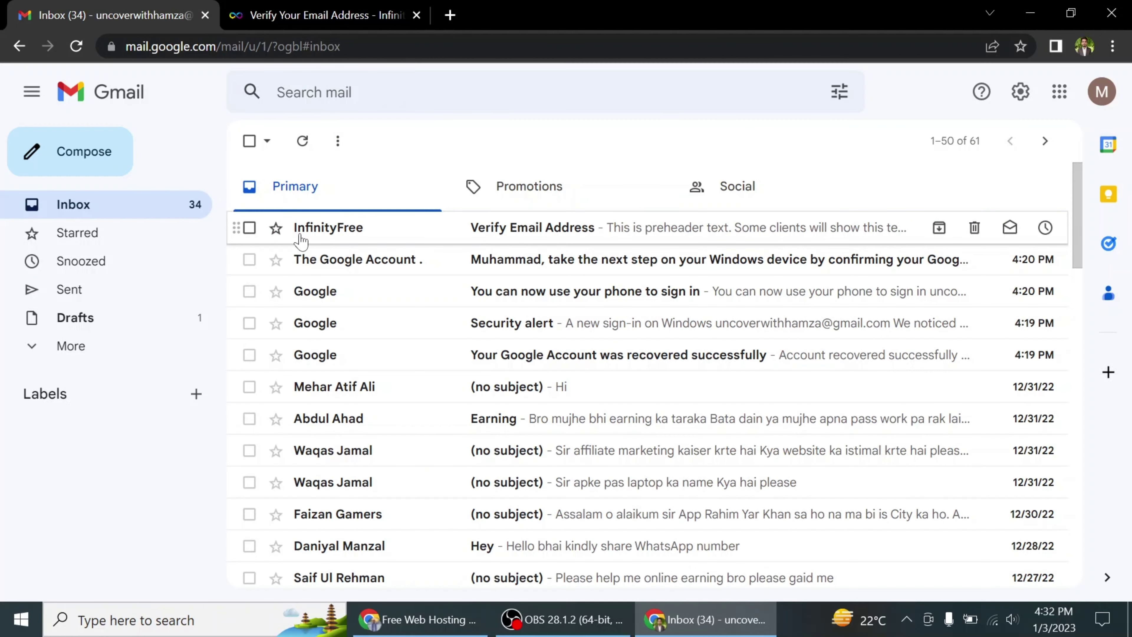
{"action": "left_click", "coordinate": [348, 237]}
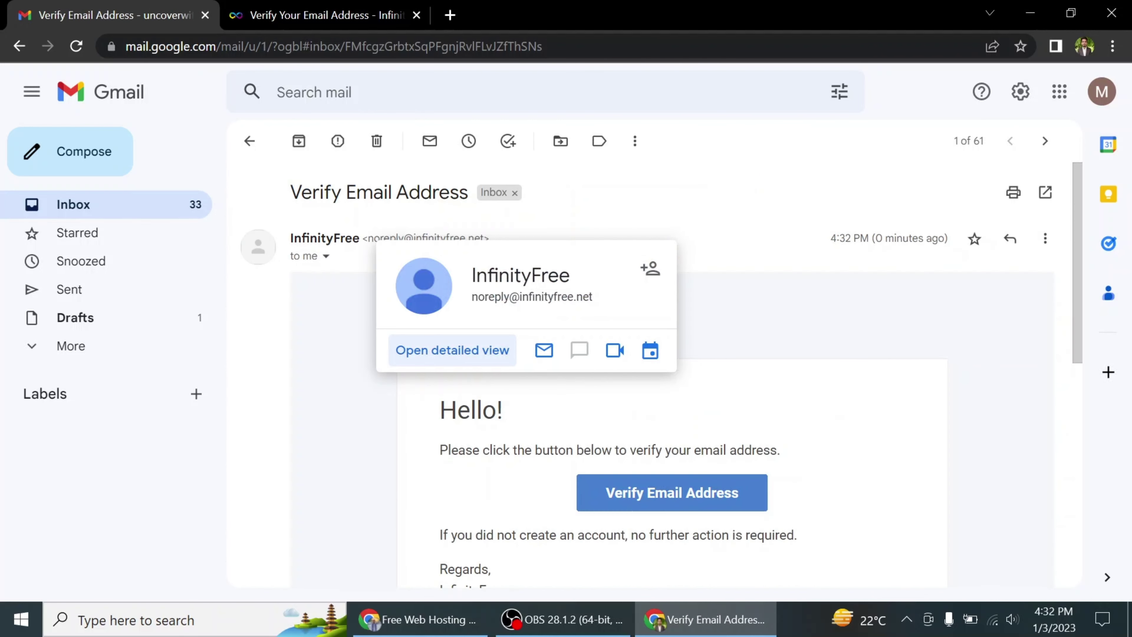
{"action": "scroll", "coordinate": [332, 231], "scroll_direction": "down", "scroll_amount": 4}
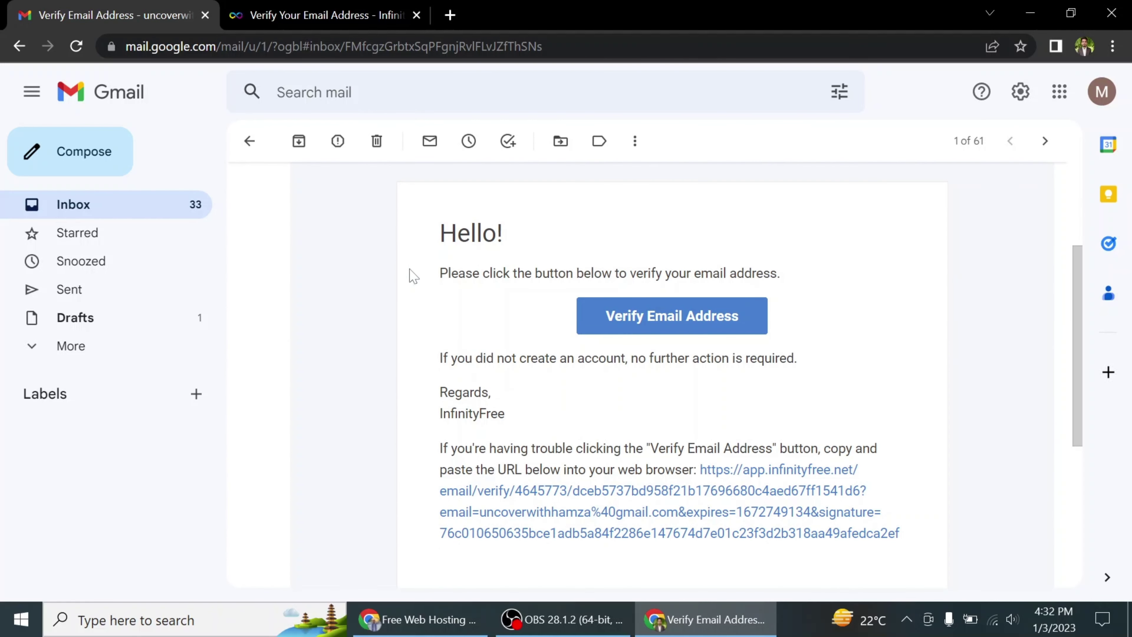
{"action": "left_click", "coordinate": [645, 309]}
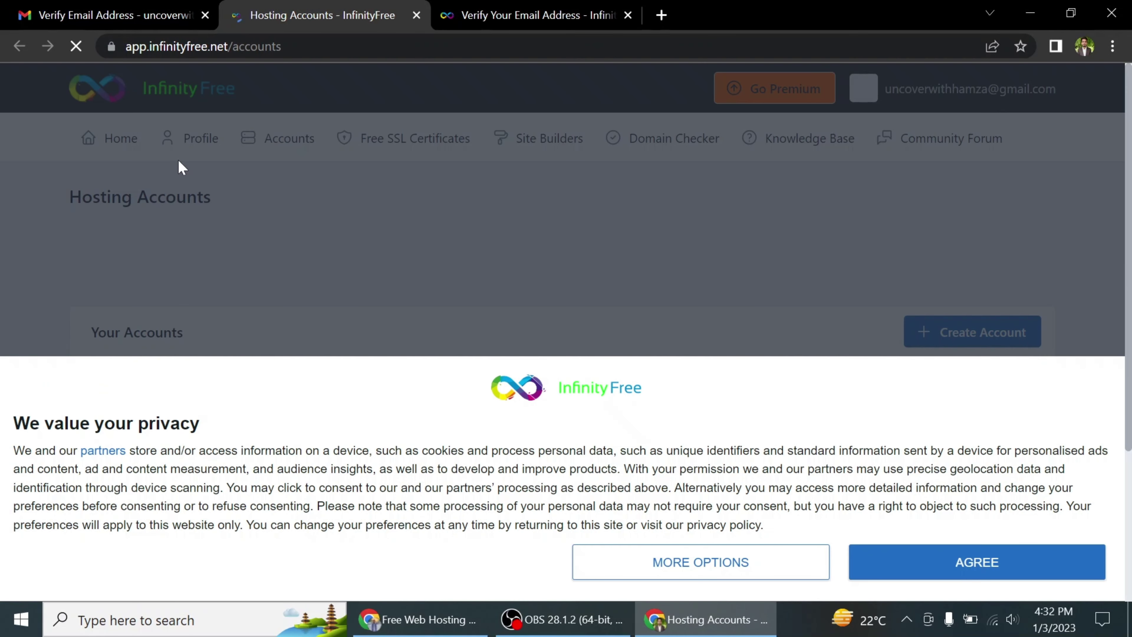
Accept the privacy consent, review the empty Hosting Accounts list (0 of 3), and start a new account
{"action": "left_click", "coordinate": [960, 570]}
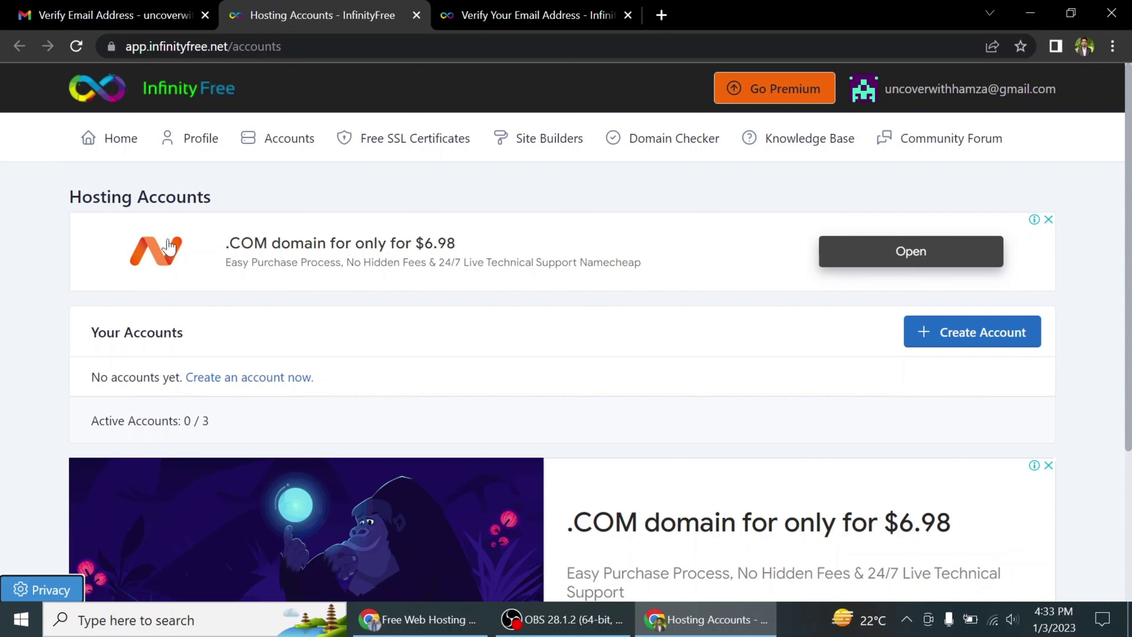
{"action": "left_click_drag", "start_coordinate": [50, 219], "coordinate": [550, 245]}
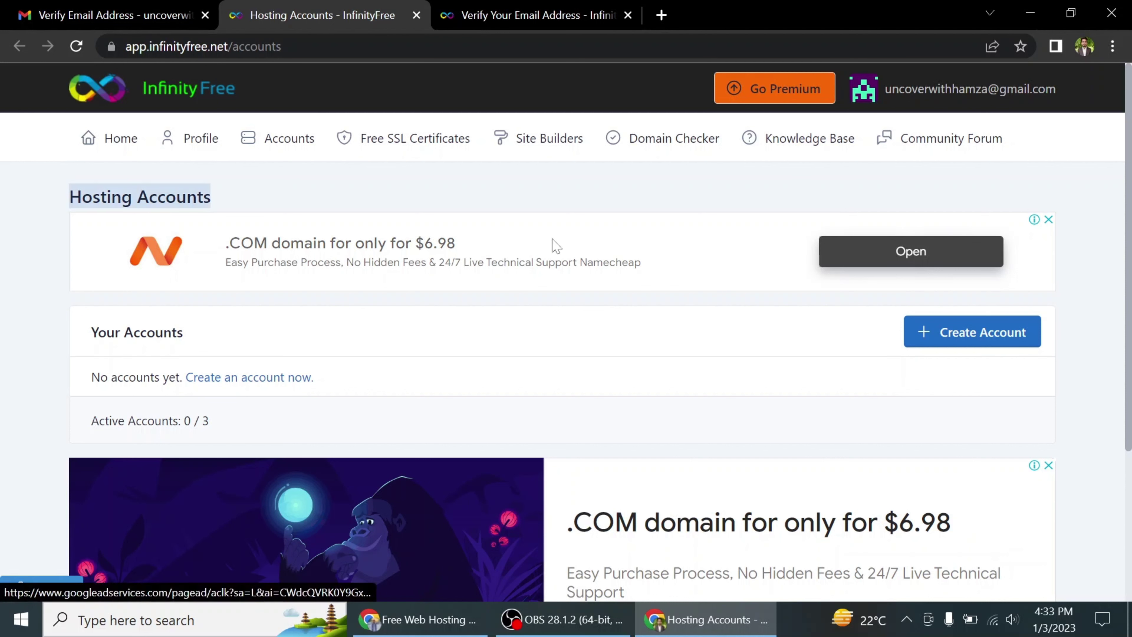
{"action": "left_click", "coordinate": [2, 232]}
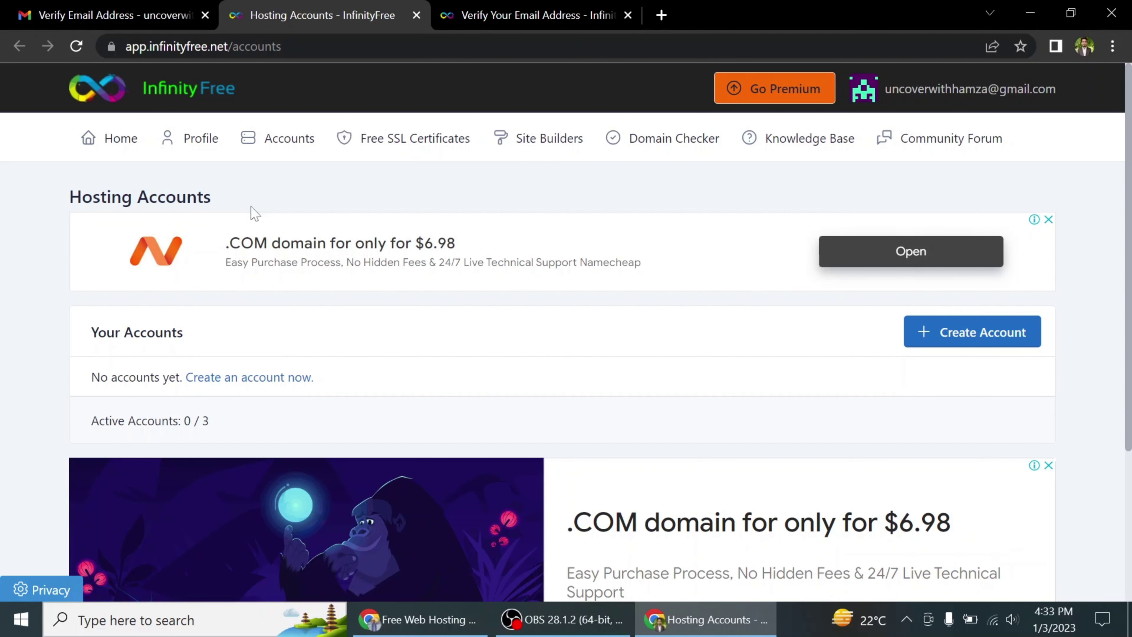
{"action": "scroll", "coordinate": [249, 209], "scroll_direction": "down", "scroll_amount": 3}
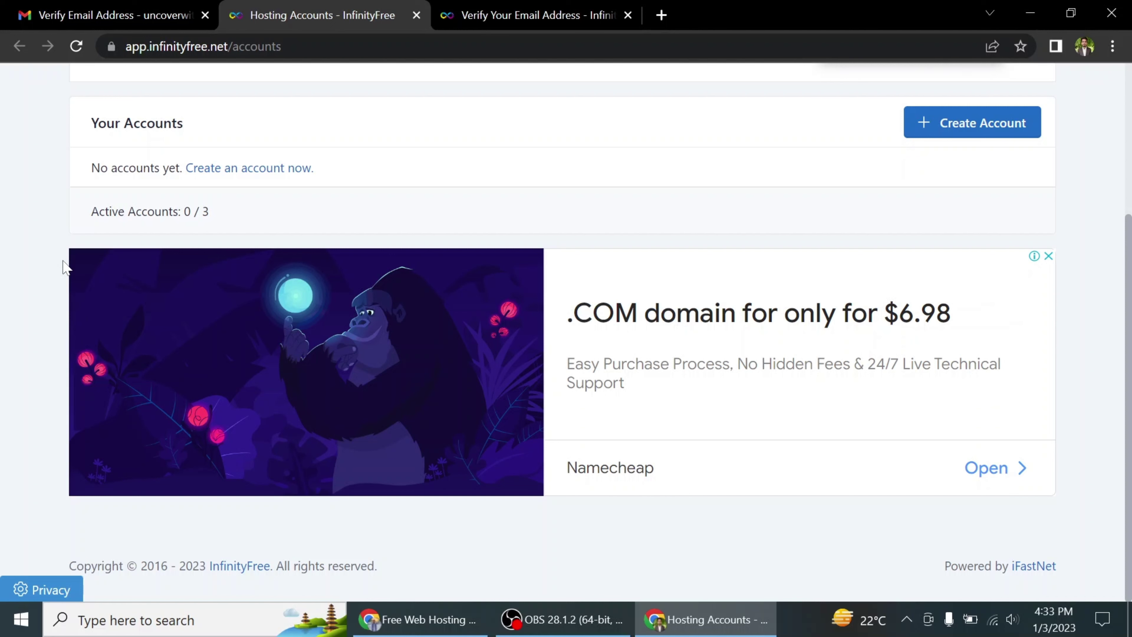
{"action": "scroll", "coordinate": [64, 266], "scroll_direction": "up", "scroll_amount": 3}
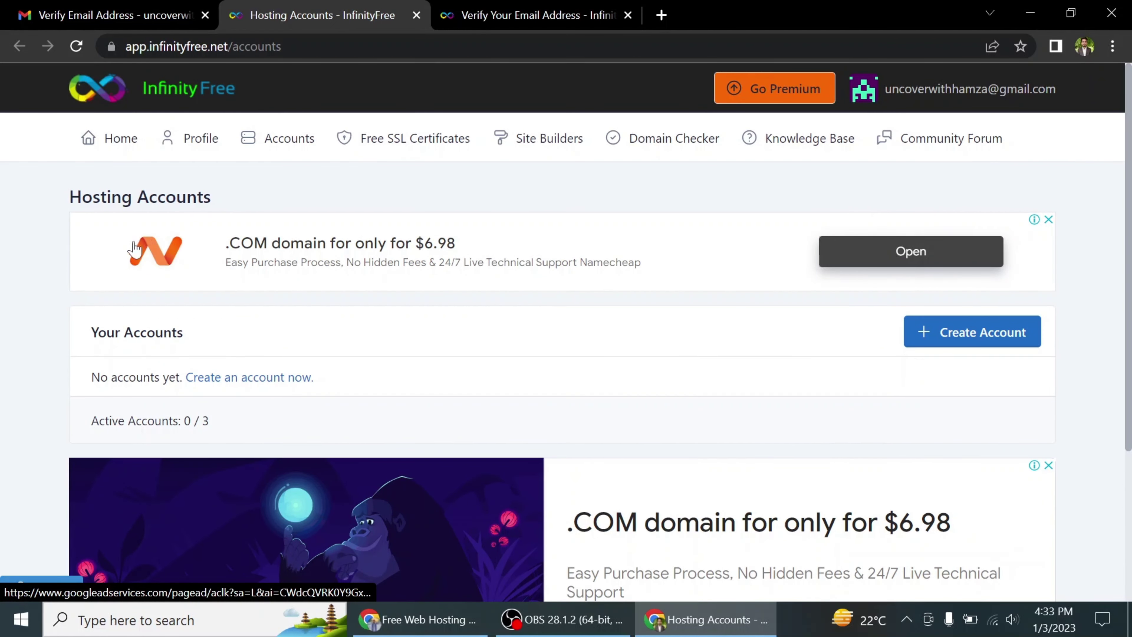
{"action": "triple_click", "coordinate": [267, 330]}
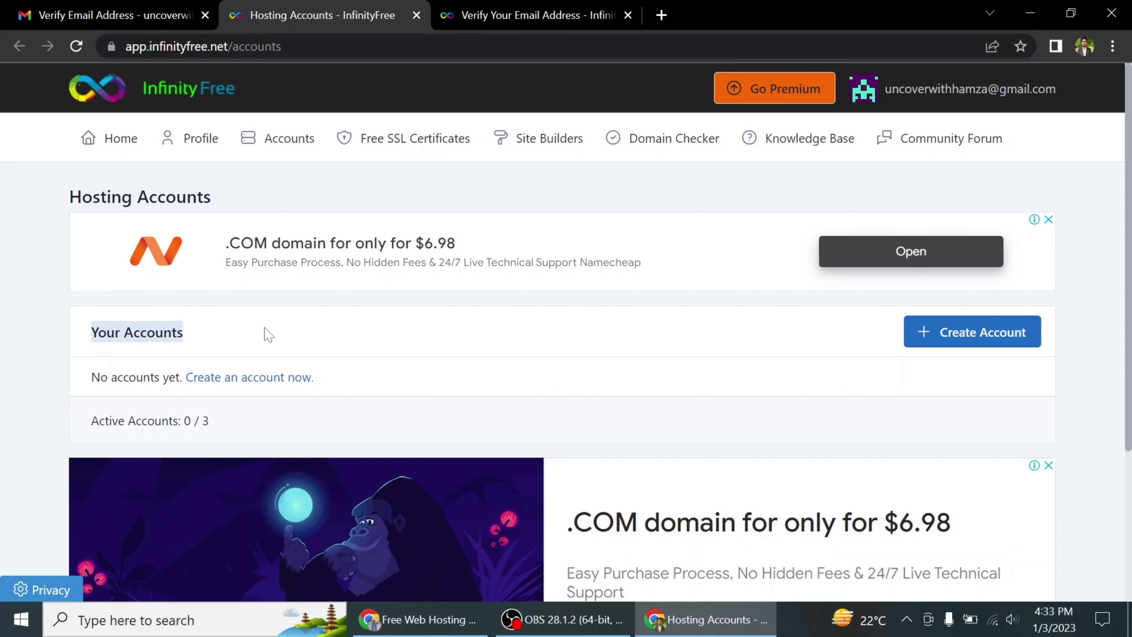
{"action": "left_click", "coordinate": [125, 296]}
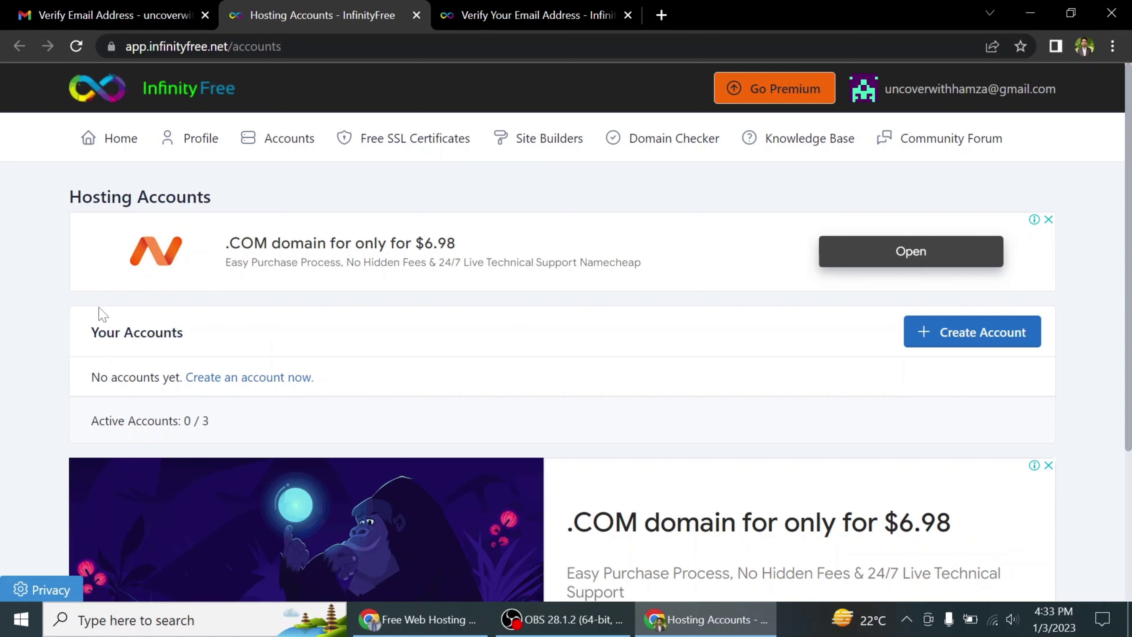
{"action": "left_click", "coordinate": [964, 342]}
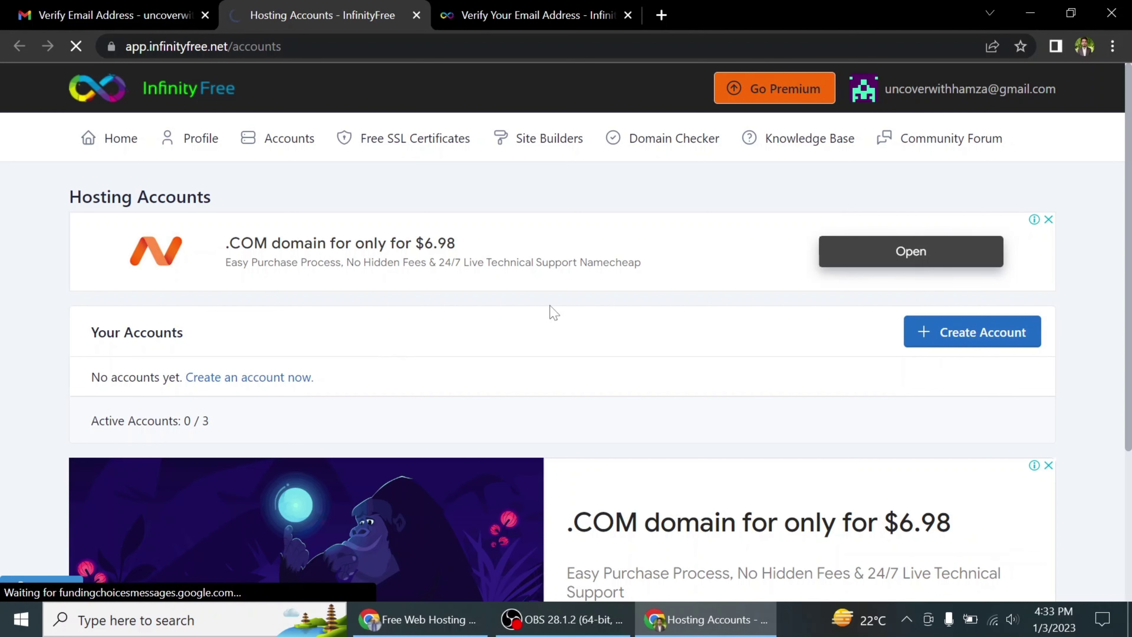
Look at the custom domain option, then switch back to a free subdomain
{"action": "scroll", "coordinate": [250, 286], "scroll_direction": "down", "scroll_amount": 2}
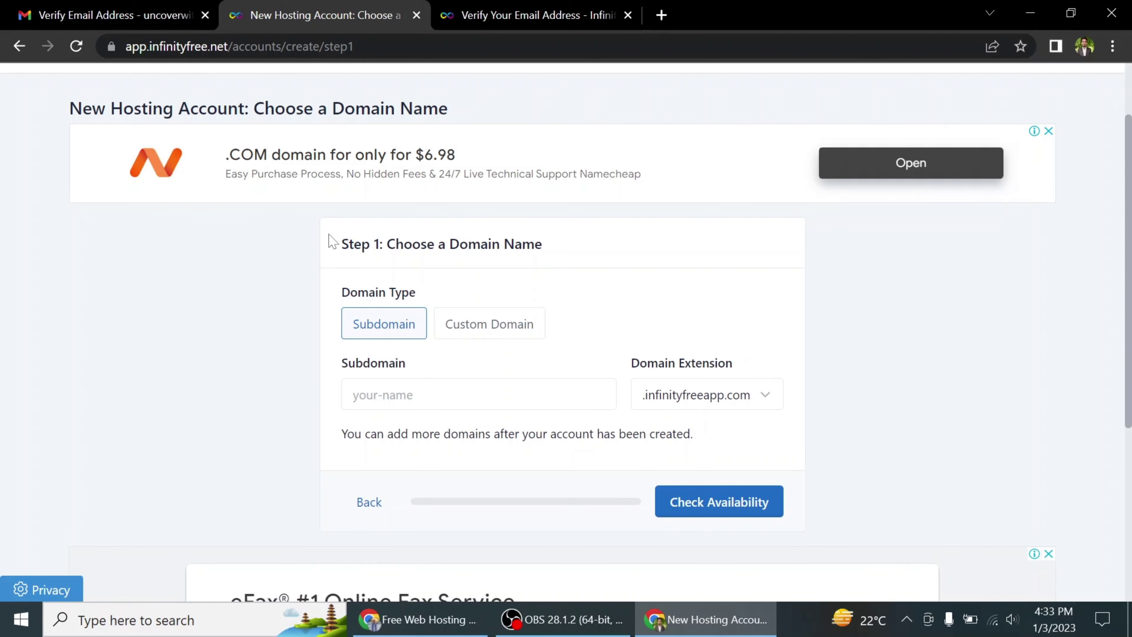
{"action": "scroll", "coordinate": [328, 236], "scroll_direction": "down", "scroll_amount": 2}
{"action": "scroll", "coordinate": [328, 236], "scroll_direction": "up", "scroll_amount": 3}
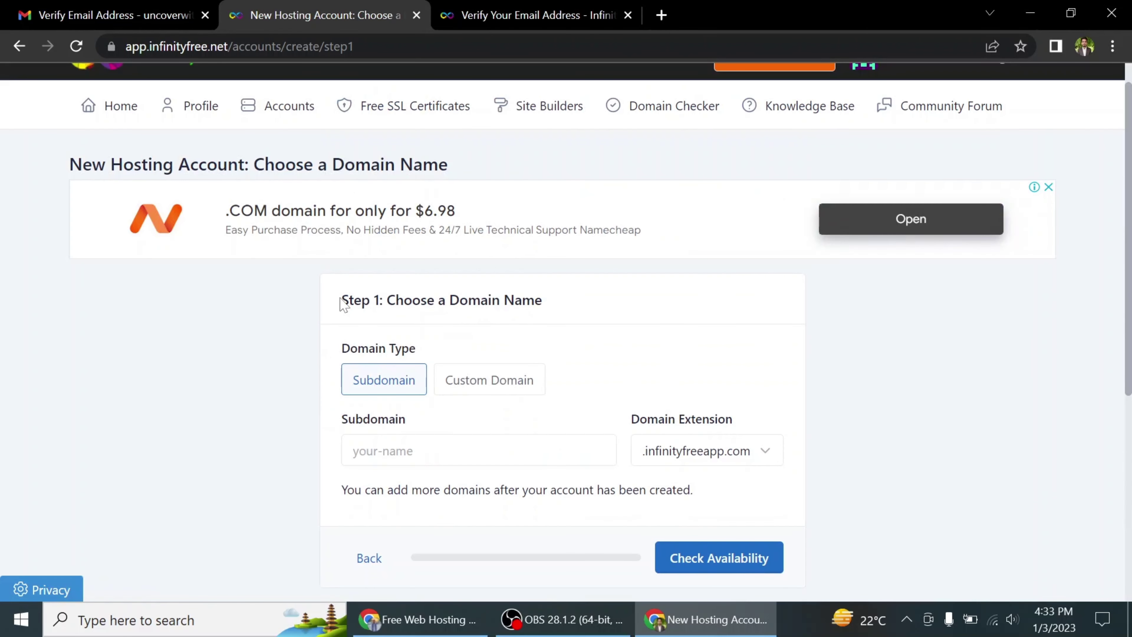
{"action": "scroll", "coordinate": [404, 294], "scroll_direction": "down", "scroll_amount": 2}
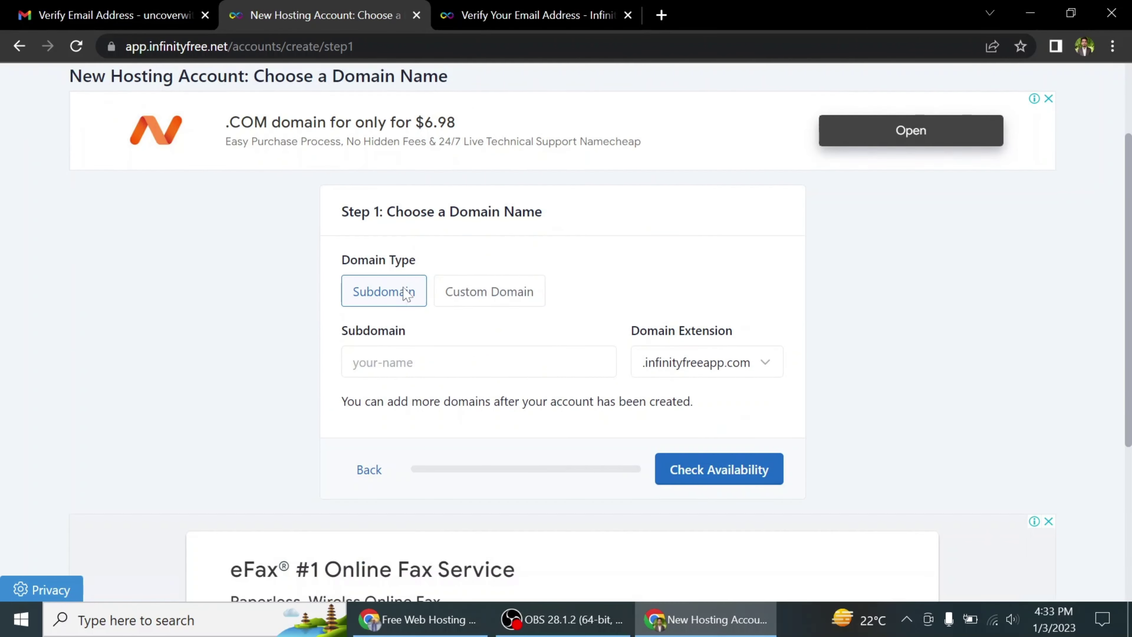
{"action": "left_click", "coordinate": [453, 295]}
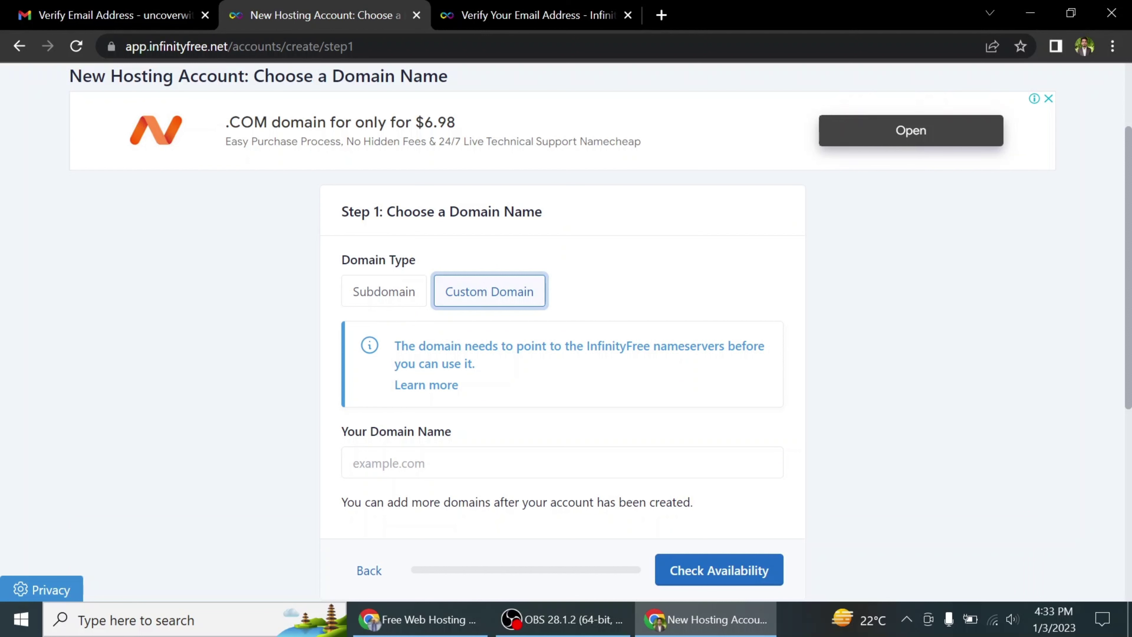
{"action": "left_click", "coordinate": [491, 454]}
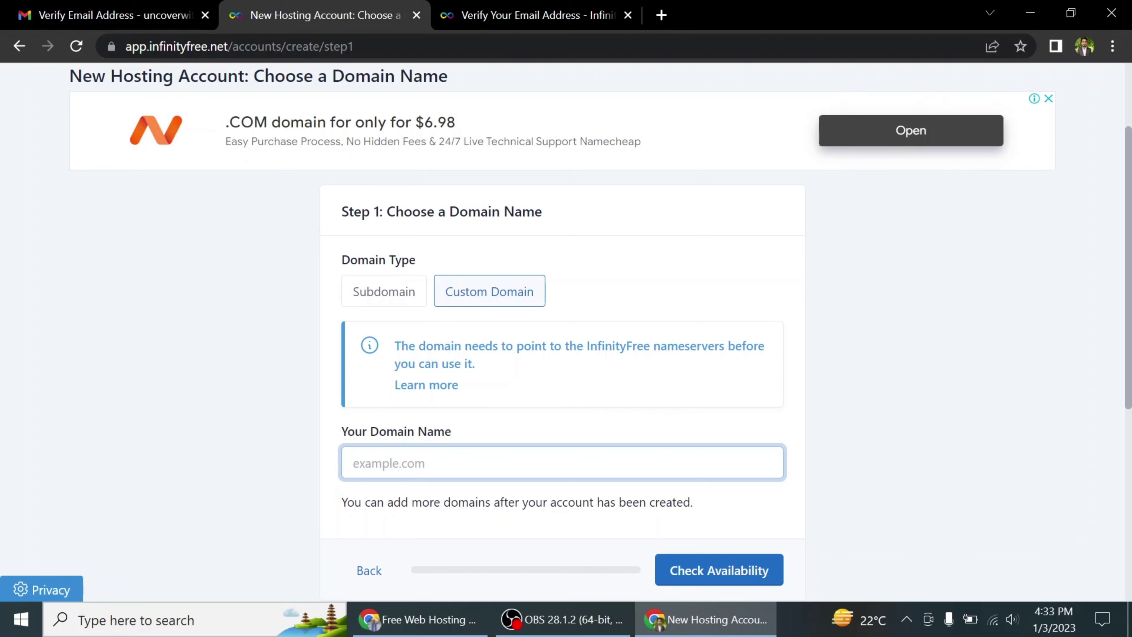
{"action": "scroll", "coordinate": [566, 325], "scroll_direction": "down", "scroll_amount": 1}
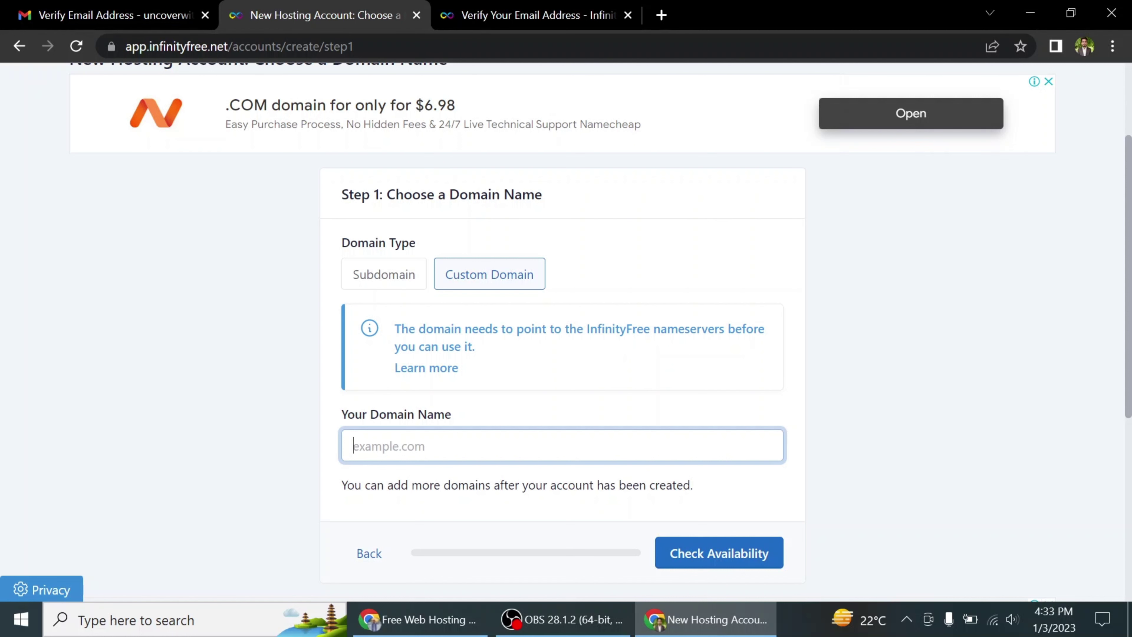
{"action": "left_click", "coordinate": [386, 284]}
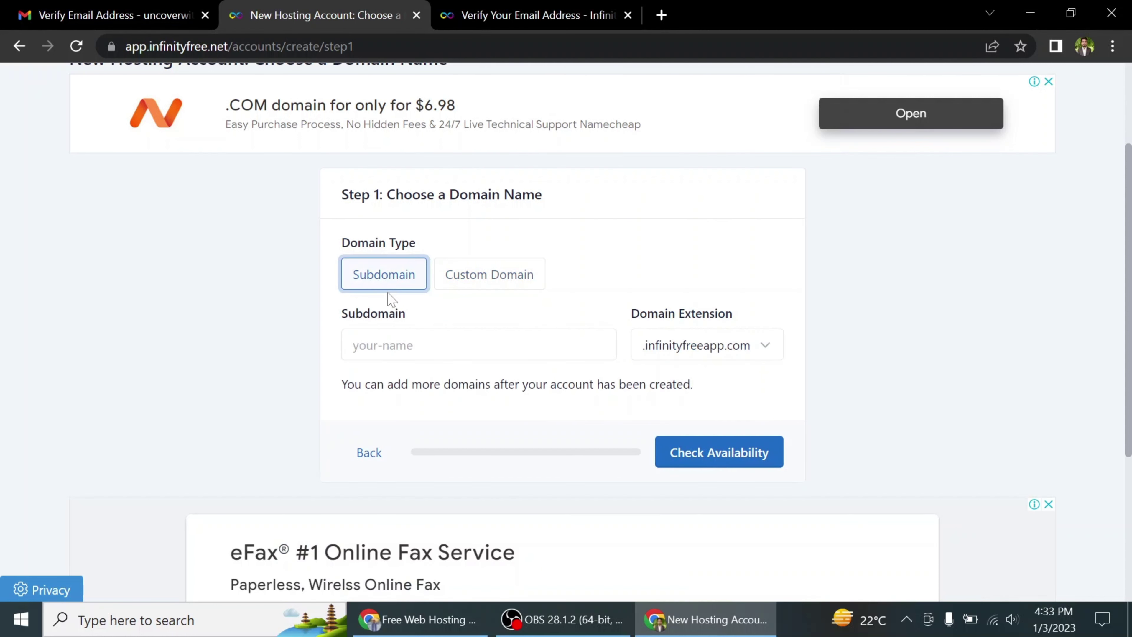
Enter subdomain 'uncoverwithhamza' with the .42web.io extension and check its availability
{"action": "left_click", "coordinate": [392, 332]}
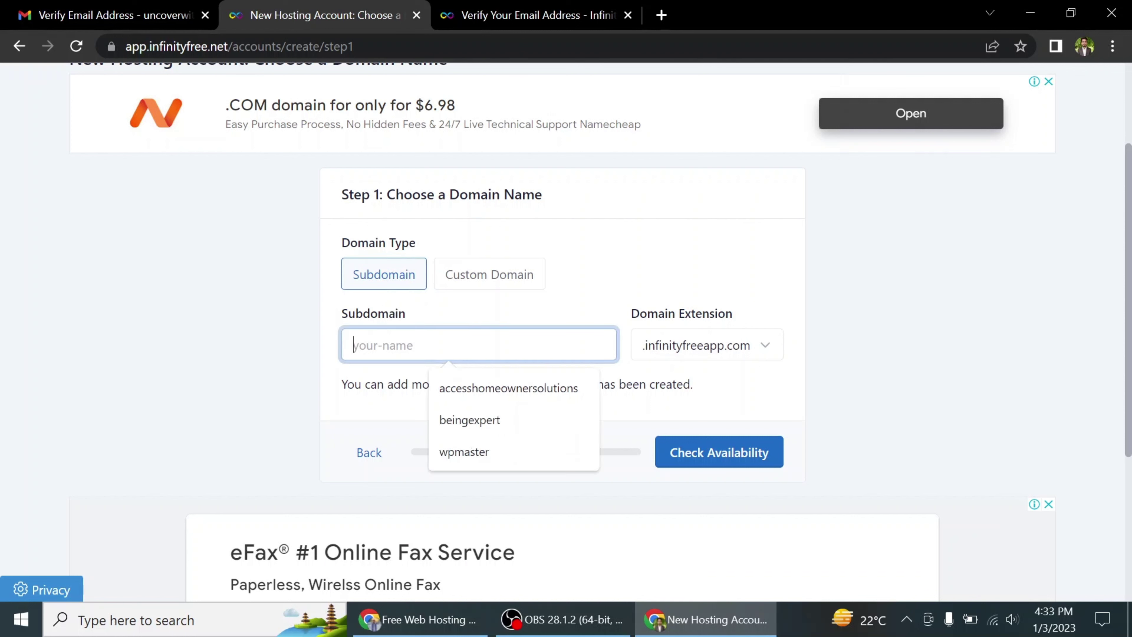
{"action": "type", "text": "un"}
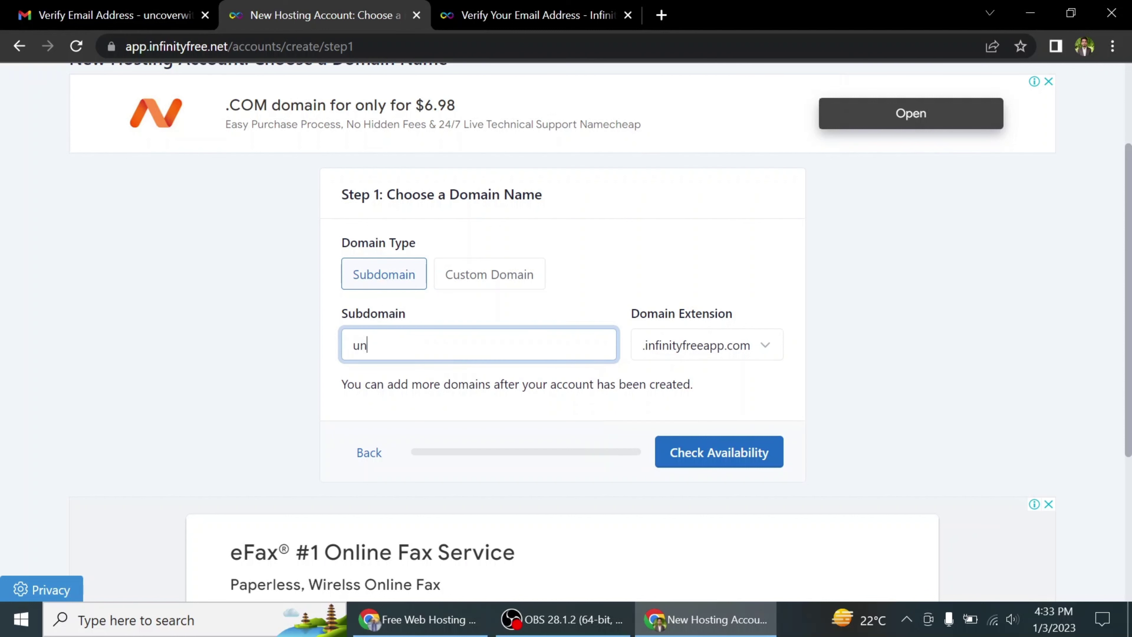
{"action": "type", "text": "coverwithhamza"}
{"action": "left_click", "coordinate": [843, 310]}
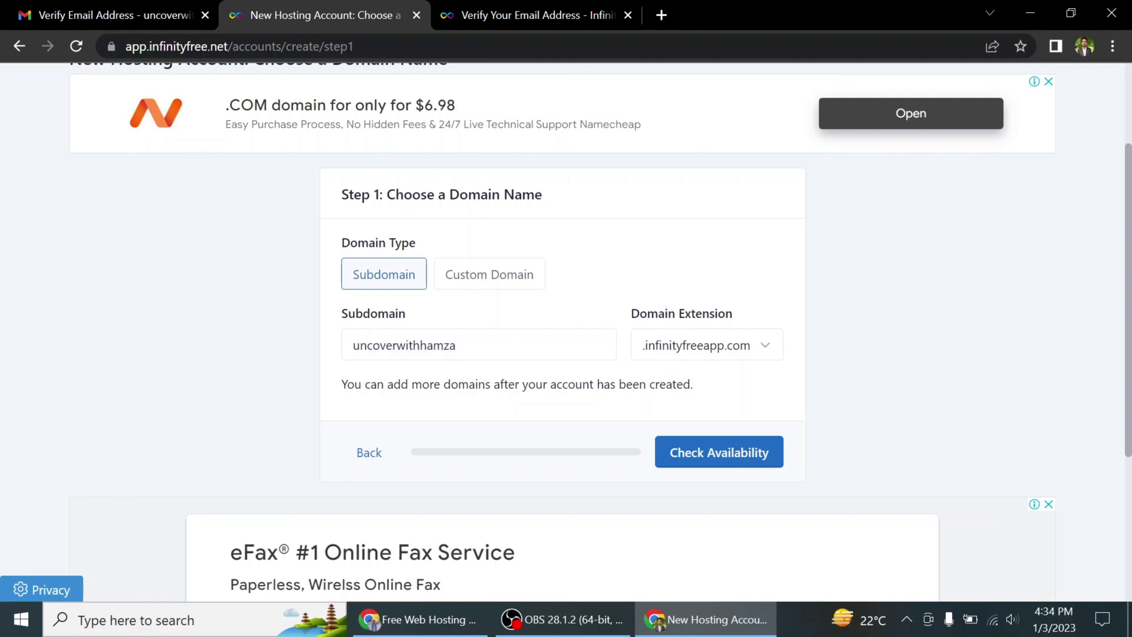
{"action": "left_click", "coordinate": [667, 347]}
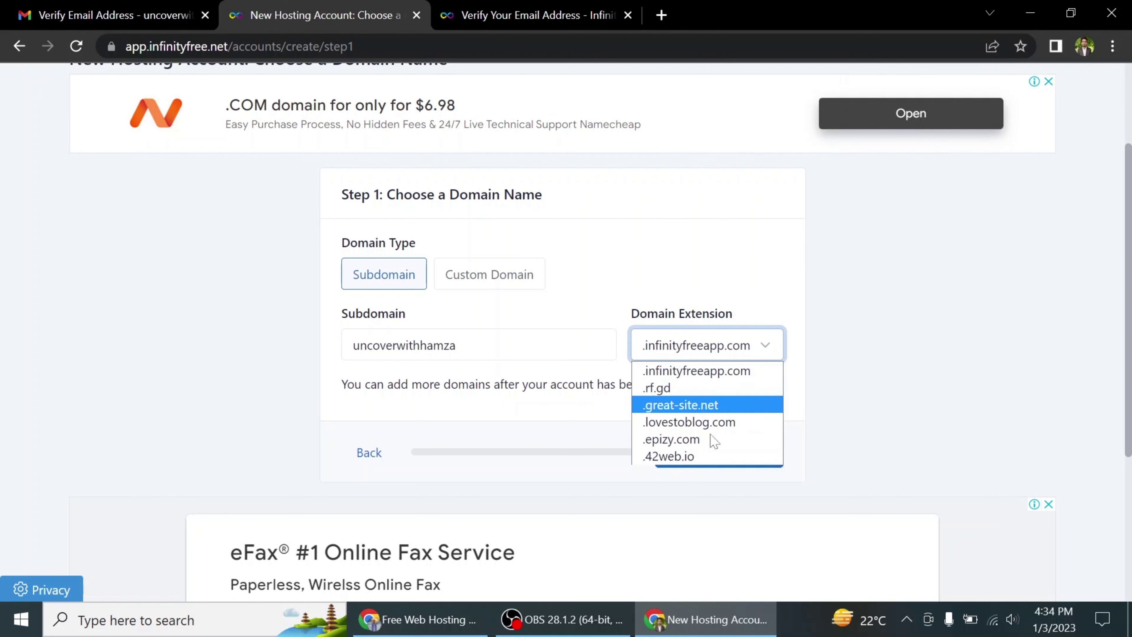
{"action": "left_click", "coordinate": [717, 461]}
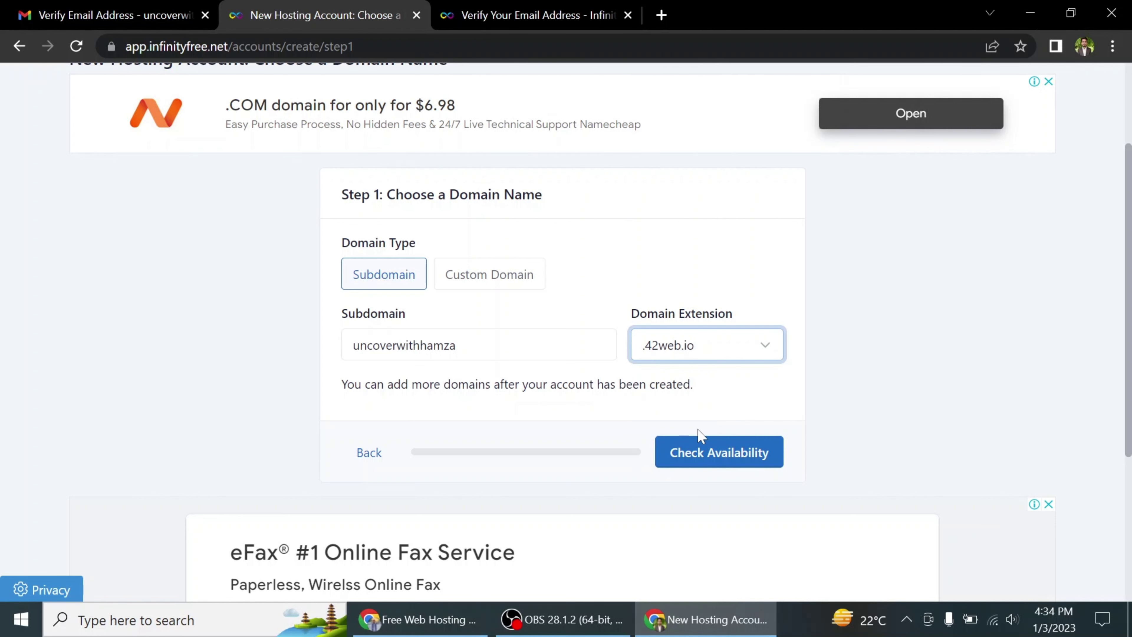
{"action": "left_click", "coordinate": [713, 451]}
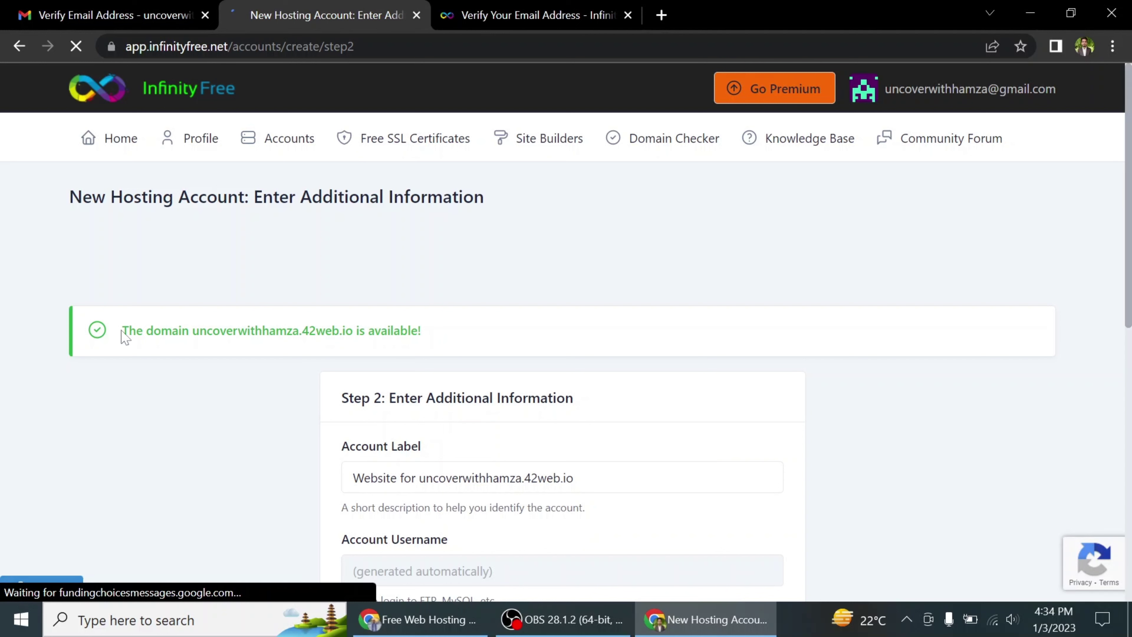
Fill the Account Password field with the suggested password
{"action": "left_click_drag", "start_coordinate": [122, 332], "coordinate": [376, 333]}
{"action": "left_click", "coordinate": [376, 333]}
{"action": "scroll", "coordinate": [400, 328], "scroll_direction": "down", "scroll_amount": 4}
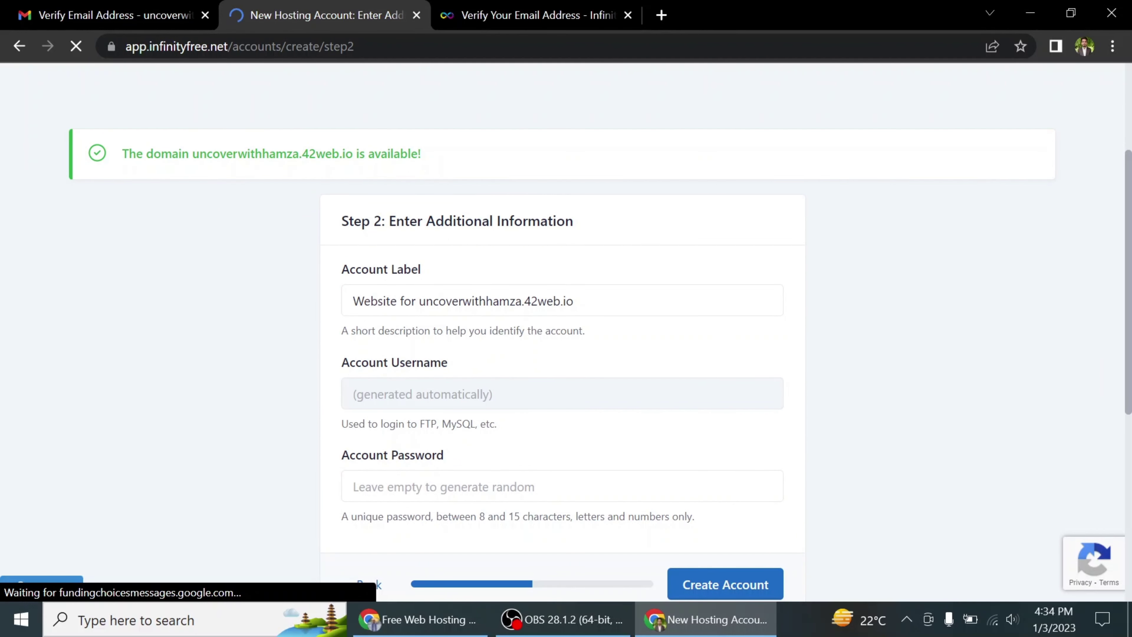
{"action": "left_click", "coordinate": [419, 486]}
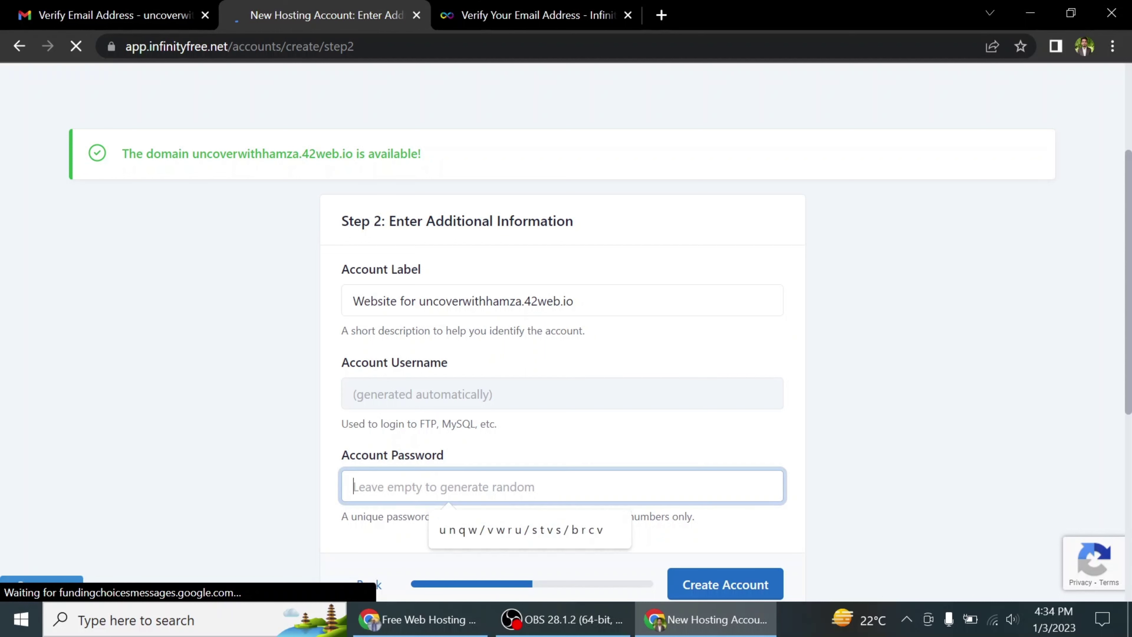
{"action": "left_click", "coordinate": [478, 526]}
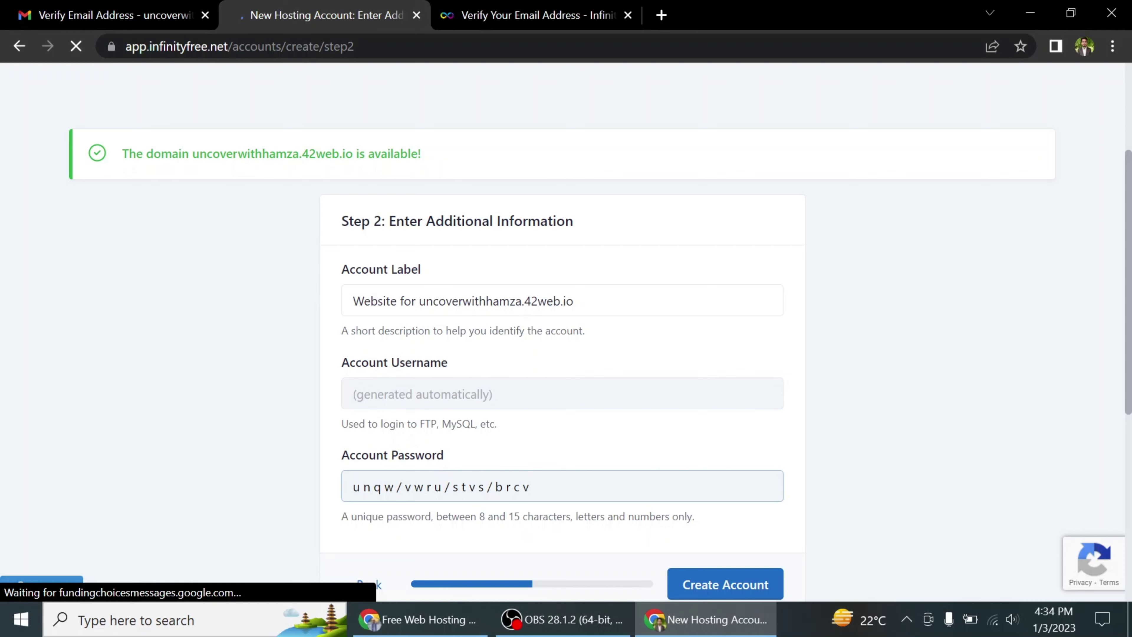
Create the hosting account and review the Account Created confirmation page
{"action": "scroll", "coordinate": [447, 436], "scroll_direction": "down", "scroll_amount": 2}
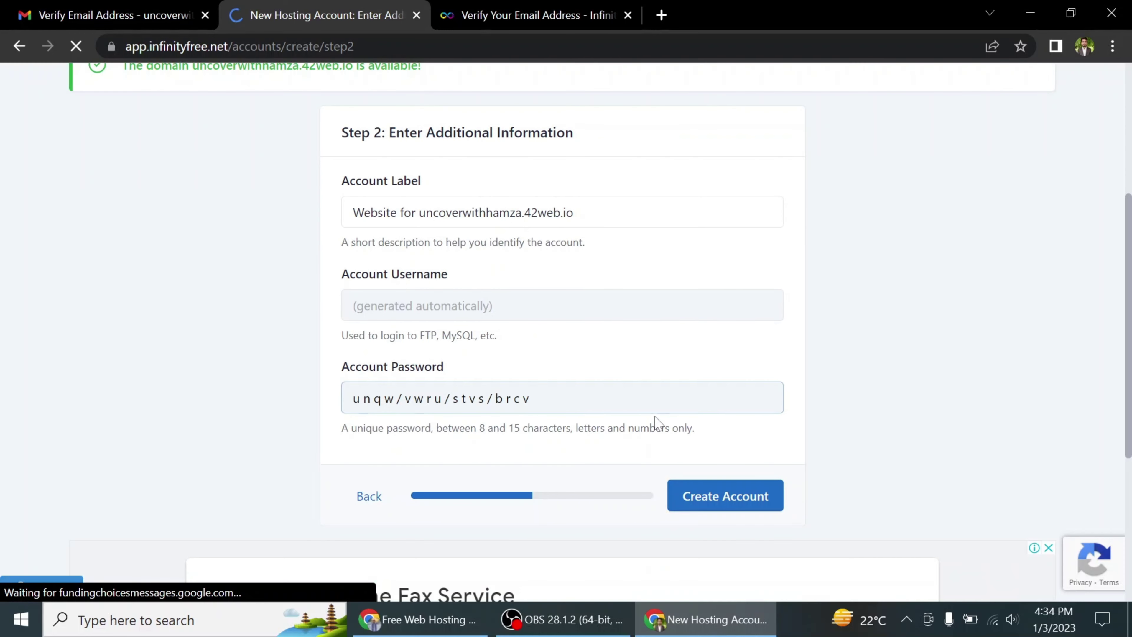
{"action": "scroll", "coordinate": [654, 425], "scroll_direction": "down", "scroll_amount": 4}
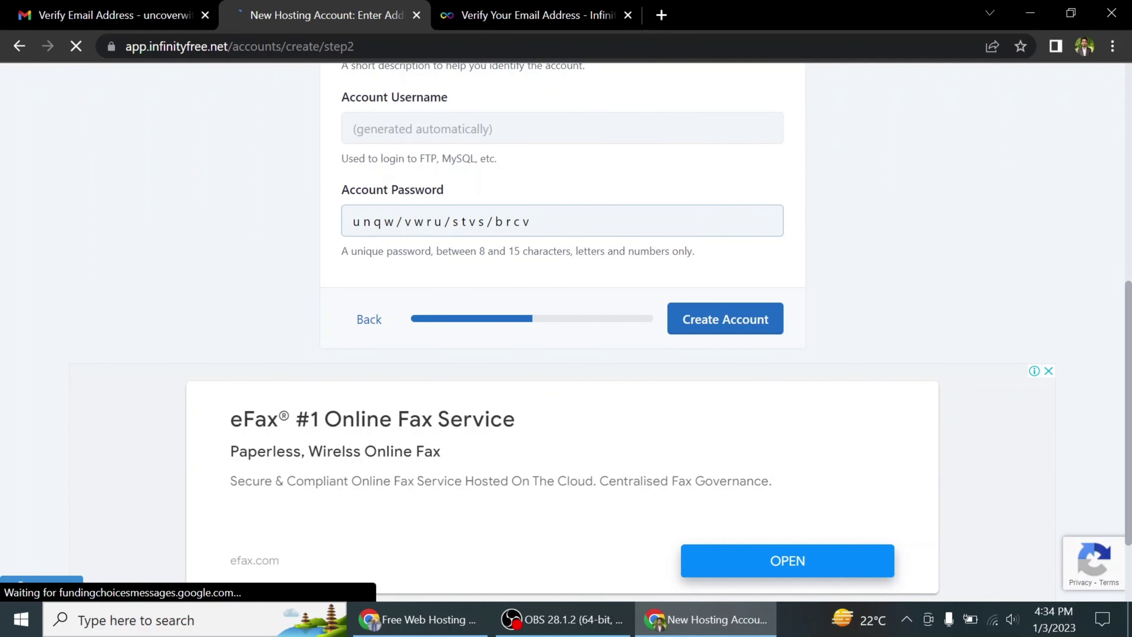
{"action": "left_click", "coordinate": [735, 330]}
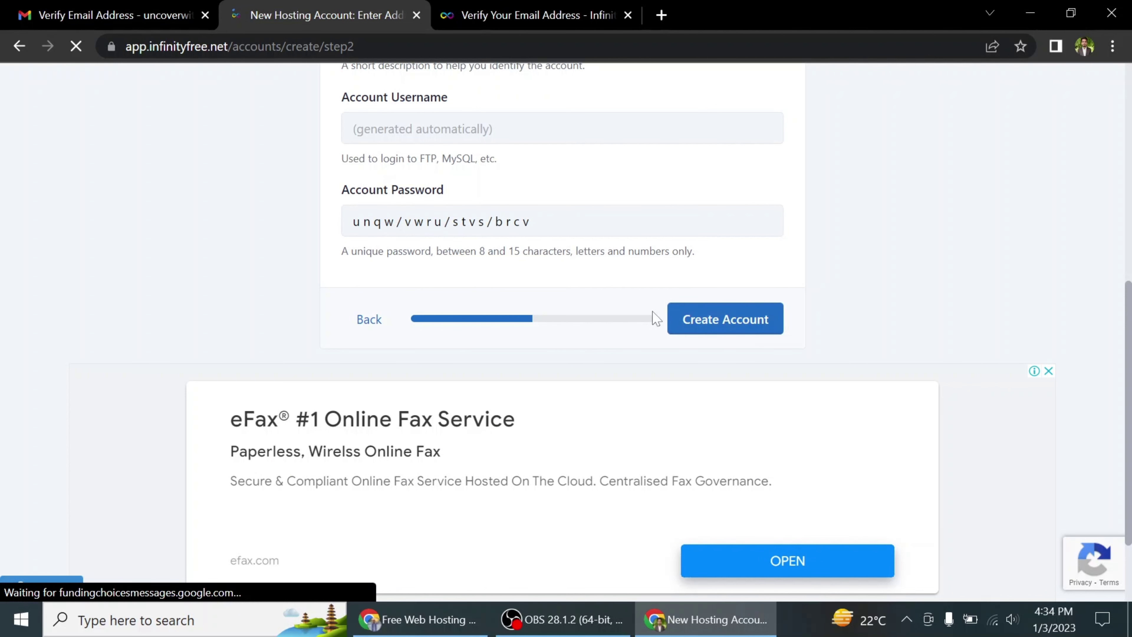
{"action": "scroll", "coordinate": [655, 318], "scroll_direction": "up", "scroll_amount": 2}
{"action": "scroll", "coordinate": [444, 277], "scroll_direction": "up", "scroll_amount": 2}
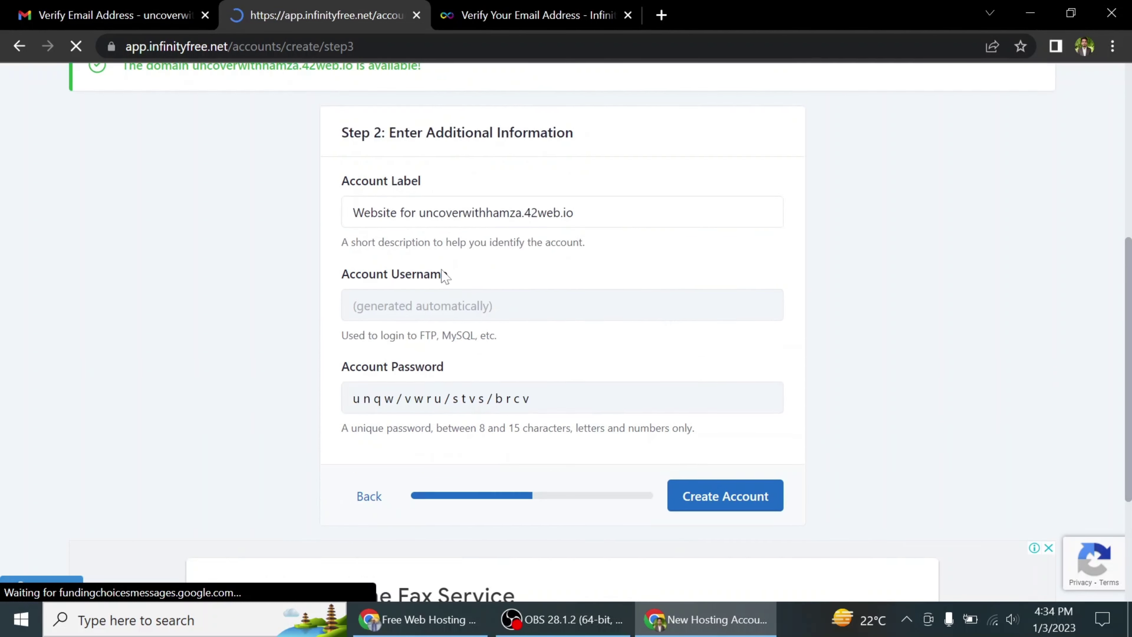
{"action": "scroll", "coordinate": [210, 300], "scroll_direction": "down", "scroll_amount": 2}
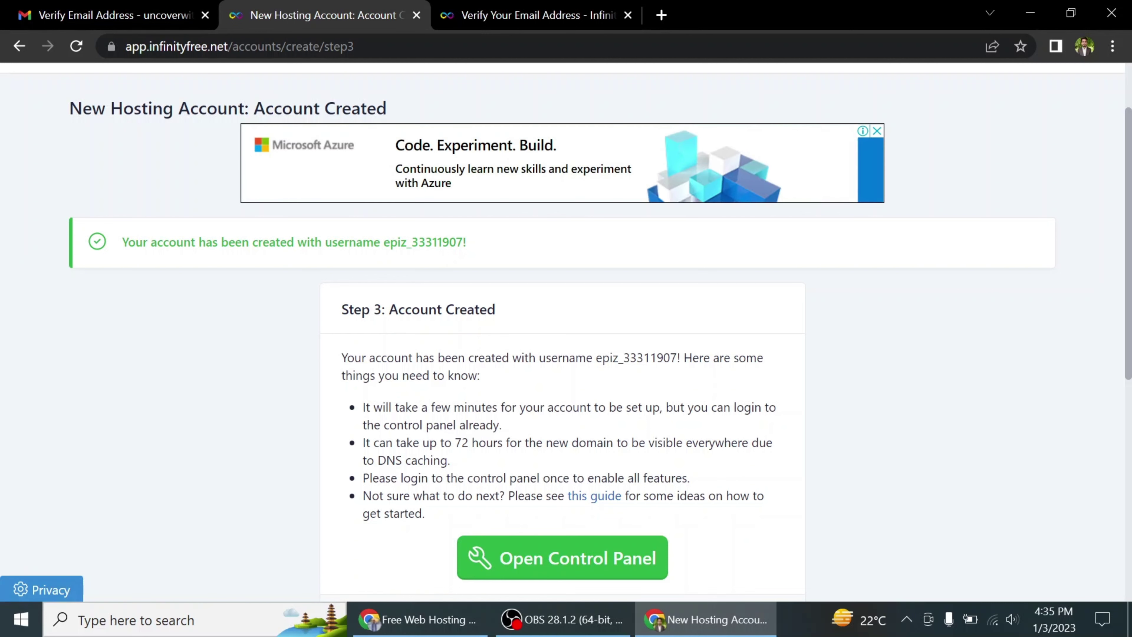
Note the new username on the Account Created page, then return to the Gmail tab
{"action": "left_click_drag", "start_coordinate": [384, 242], "coordinate": [407, 242]}
{"action": "scroll", "coordinate": [422, 259], "scroll_direction": "down", "scroll_amount": 2}
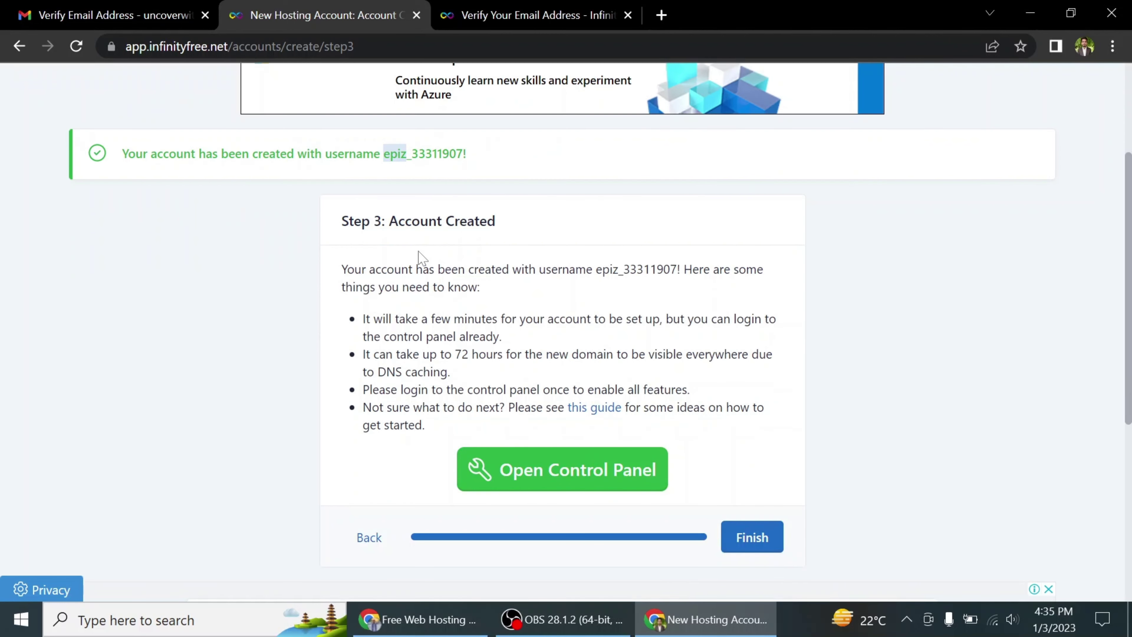
{"action": "scroll", "coordinate": [314, 303], "scroll_direction": "up", "scroll_amount": 2}
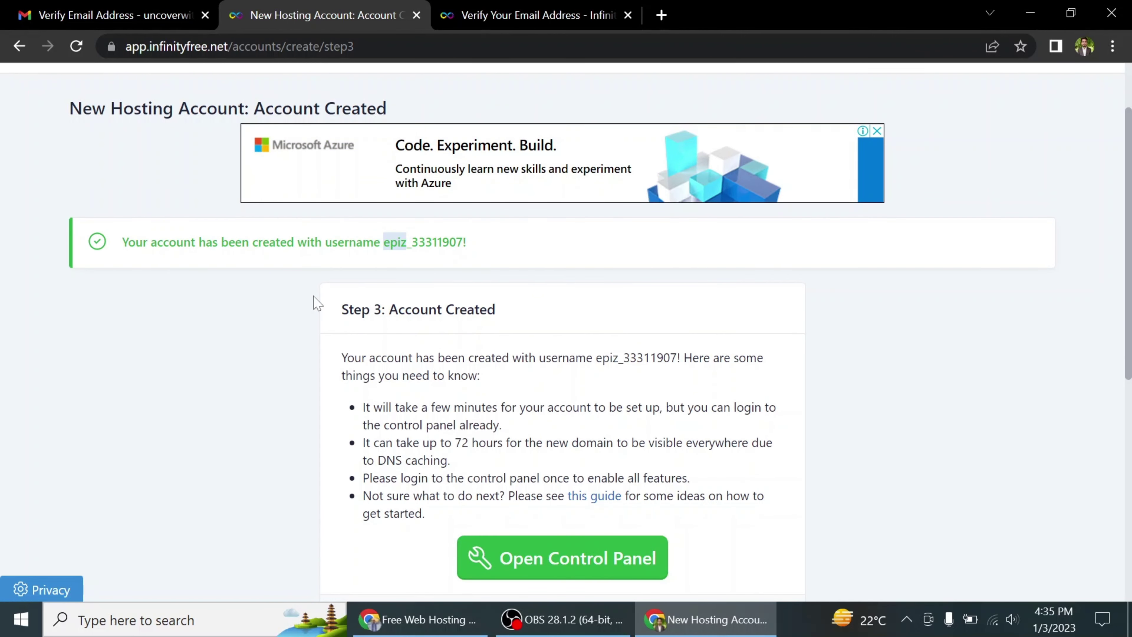
{"action": "scroll", "coordinate": [321, 295], "scroll_direction": "down", "scroll_amount": 2}
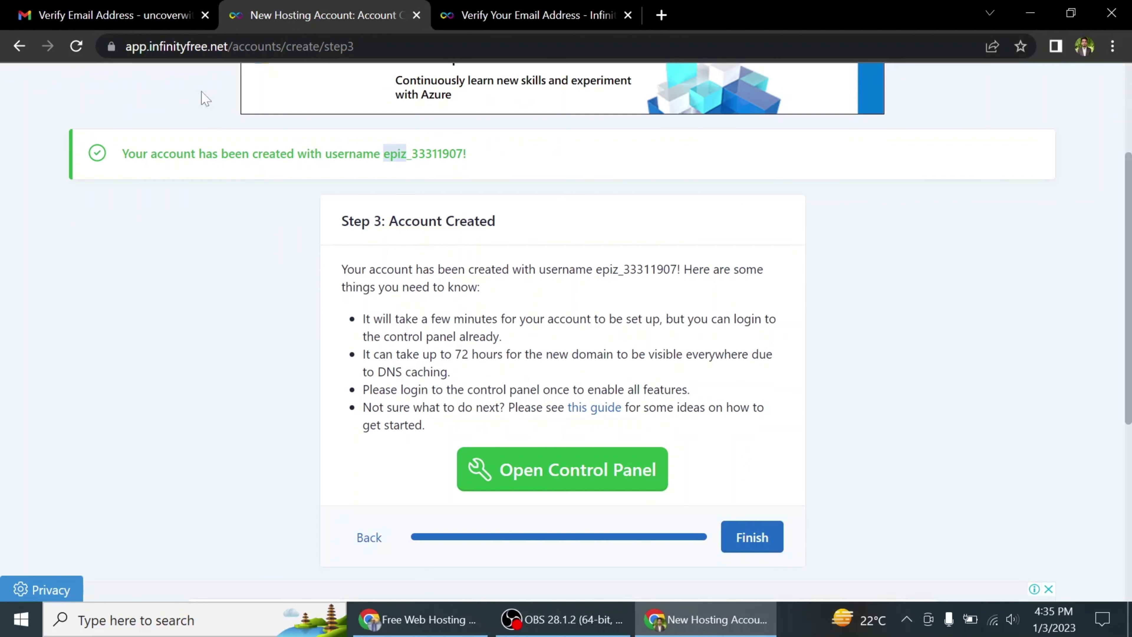
{"action": "key", "text": "ctrl+1"}
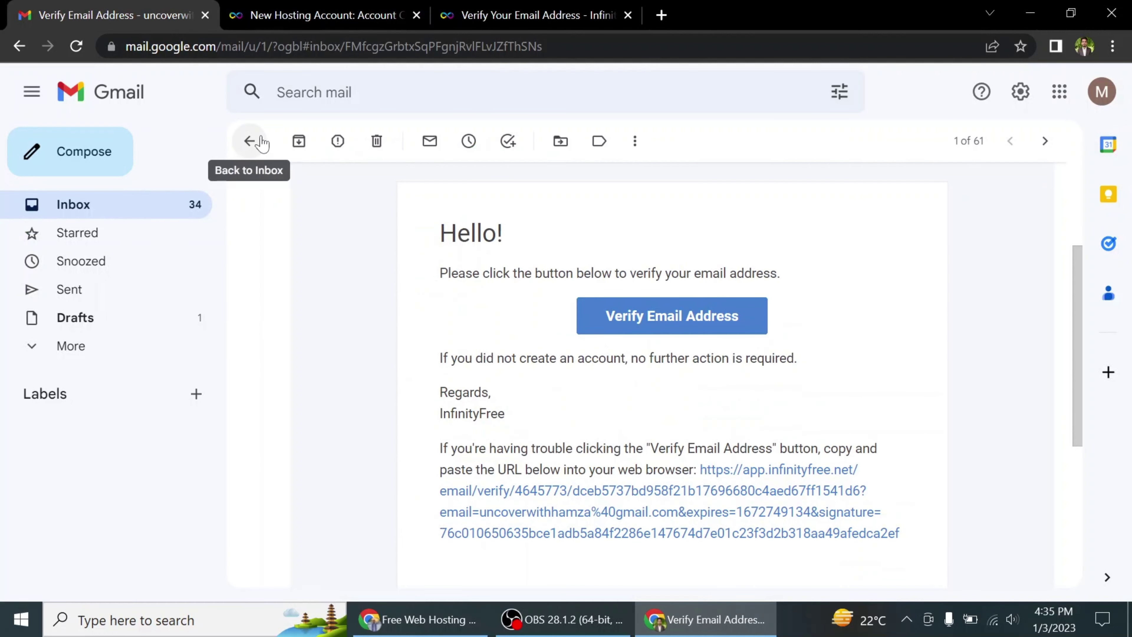
Open the 'Your new InfinityFree account has been created' email and review its hosting account details
{"action": "left_click", "coordinate": [250, 141]}
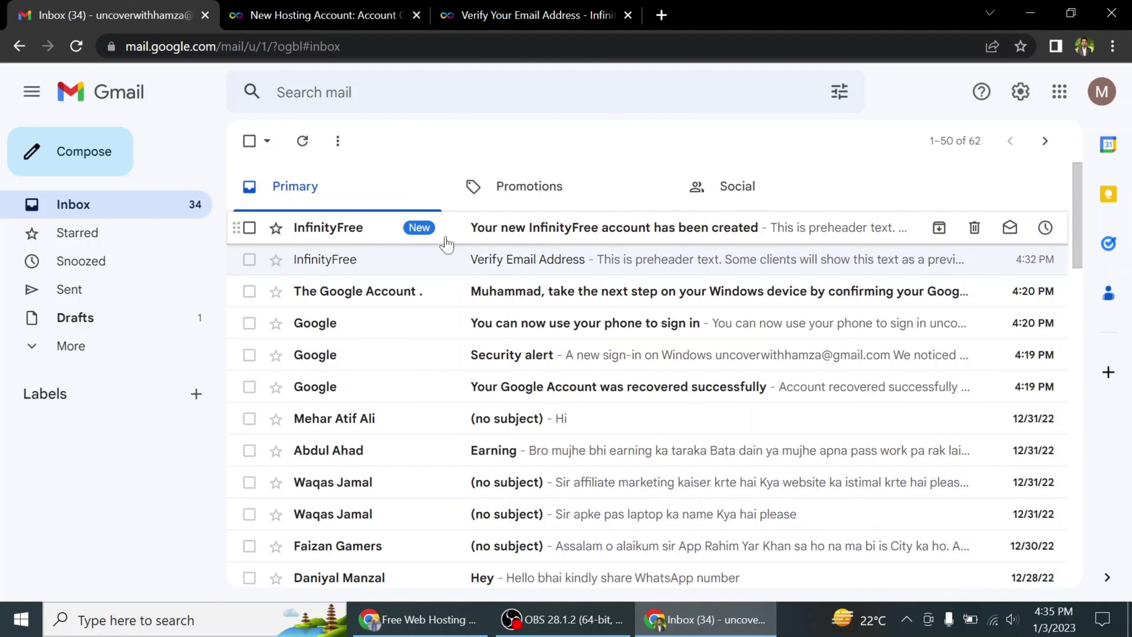
{"action": "left_click", "coordinate": [525, 228]}
{"action": "scroll", "coordinate": [412, 321], "scroll_direction": "down", "scroll_amount": 2}
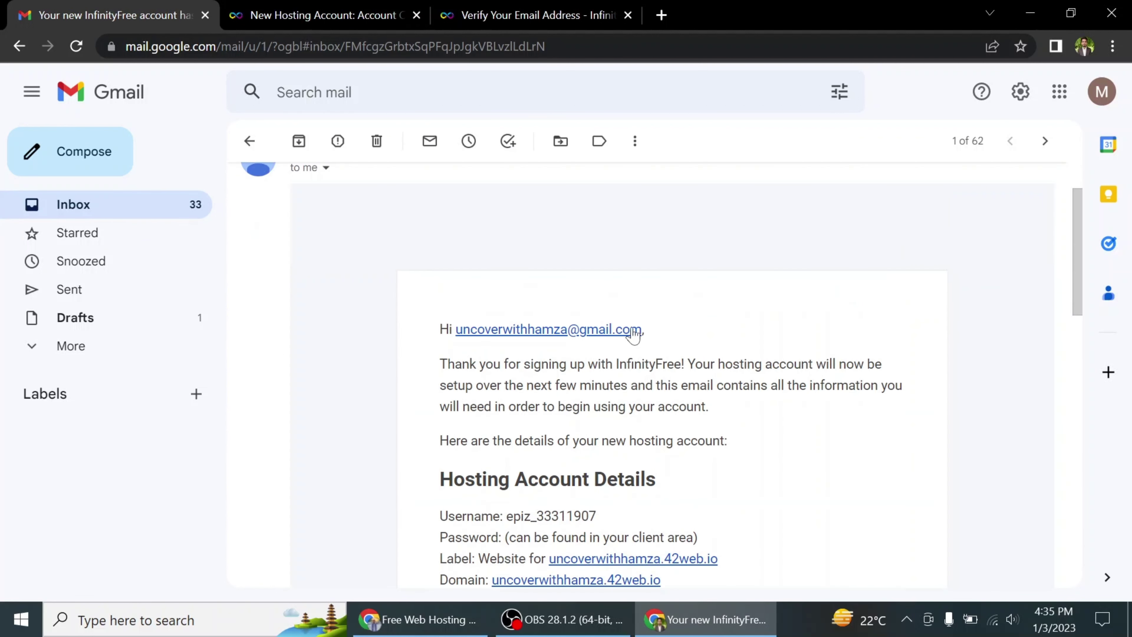
{"action": "scroll", "coordinate": [649, 334], "scroll_direction": "down", "scroll_amount": 2}
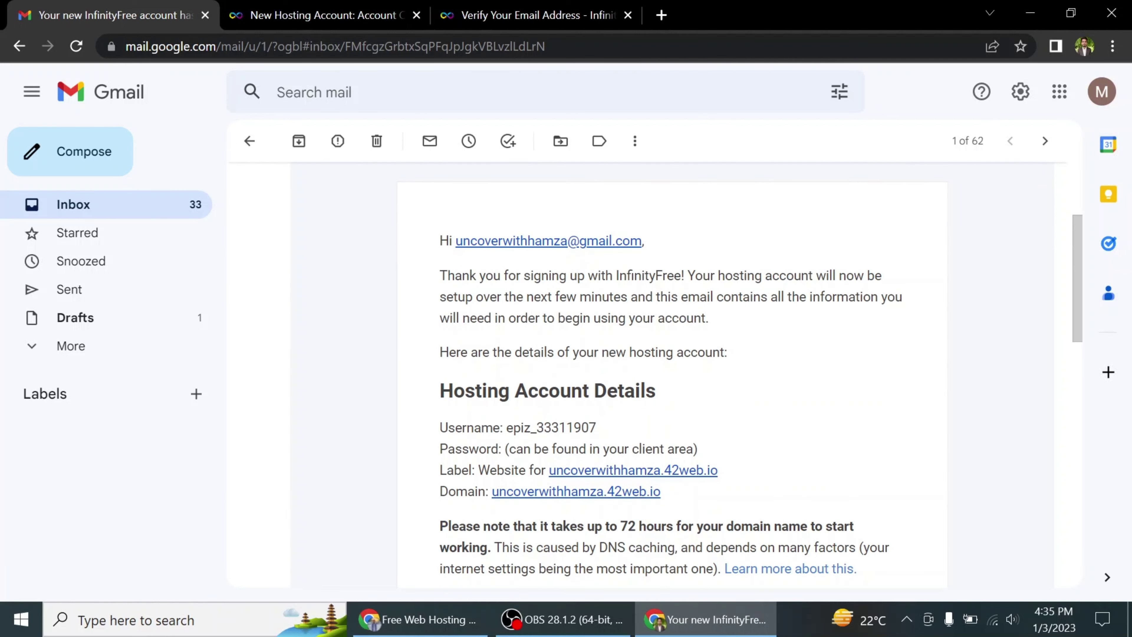
{"action": "scroll", "coordinate": [672, 375], "scroll_direction": "down", "scroll_amount": 6}
{"action": "scroll", "coordinate": [671, 374], "scroll_direction": "up", "scroll_amount": 4}
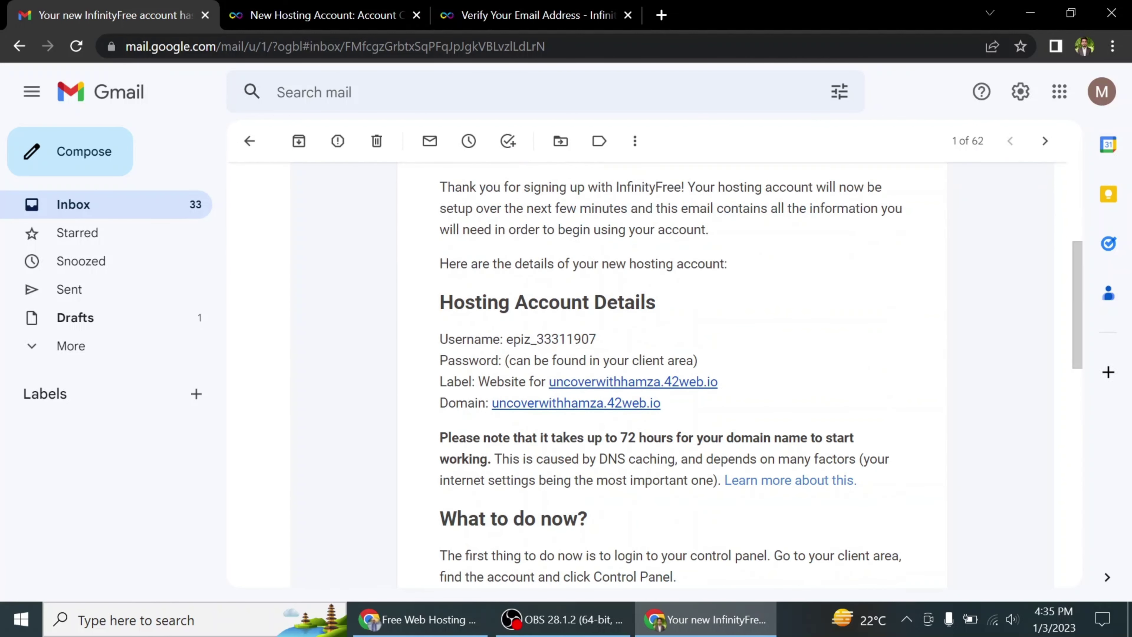
{"action": "left_click_drag", "start_coordinate": [441, 302], "coordinate": [606, 302]}
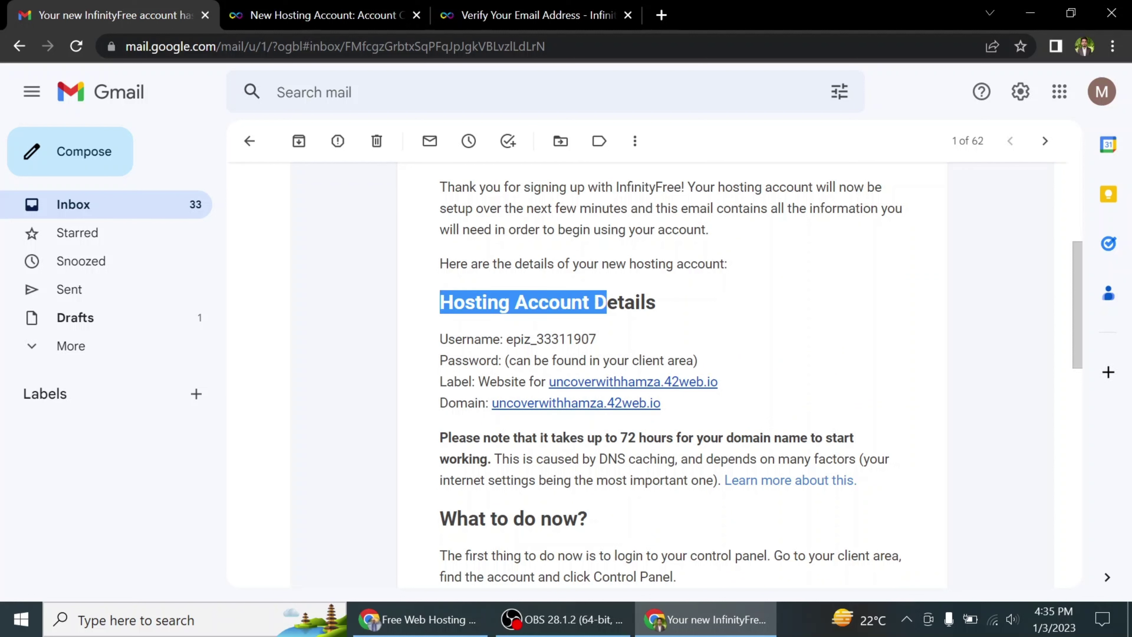
{"action": "left_click_drag", "start_coordinate": [506, 339], "coordinate": [659, 339]}
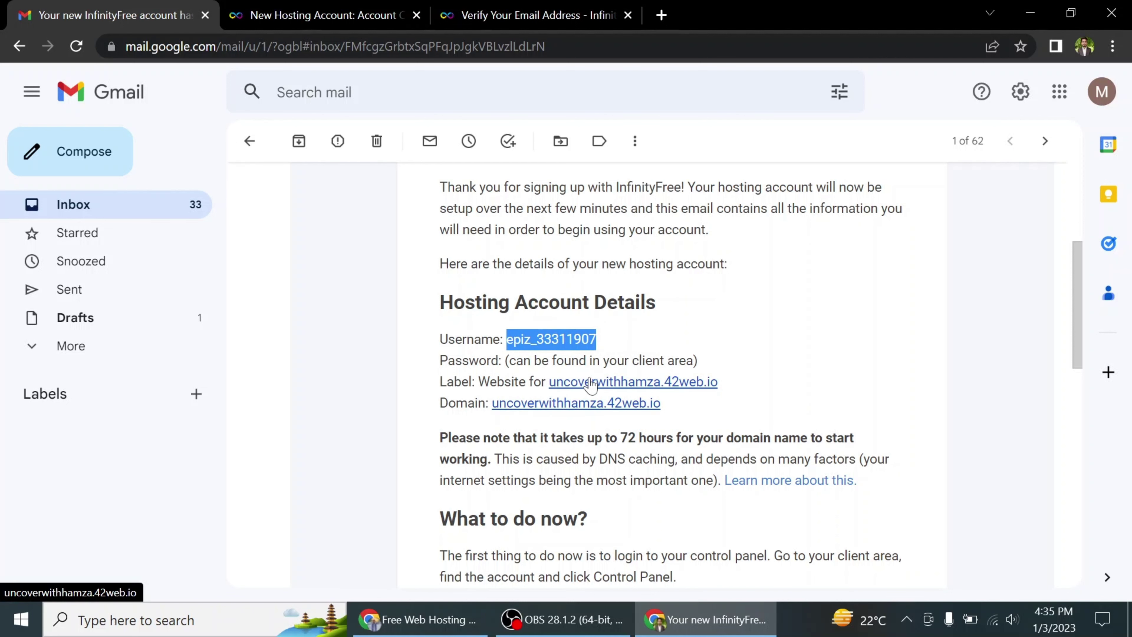
{"action": "scroll", "coordinate": [562, 427], "scroll_direction": "down", "scroll_amount": 6}
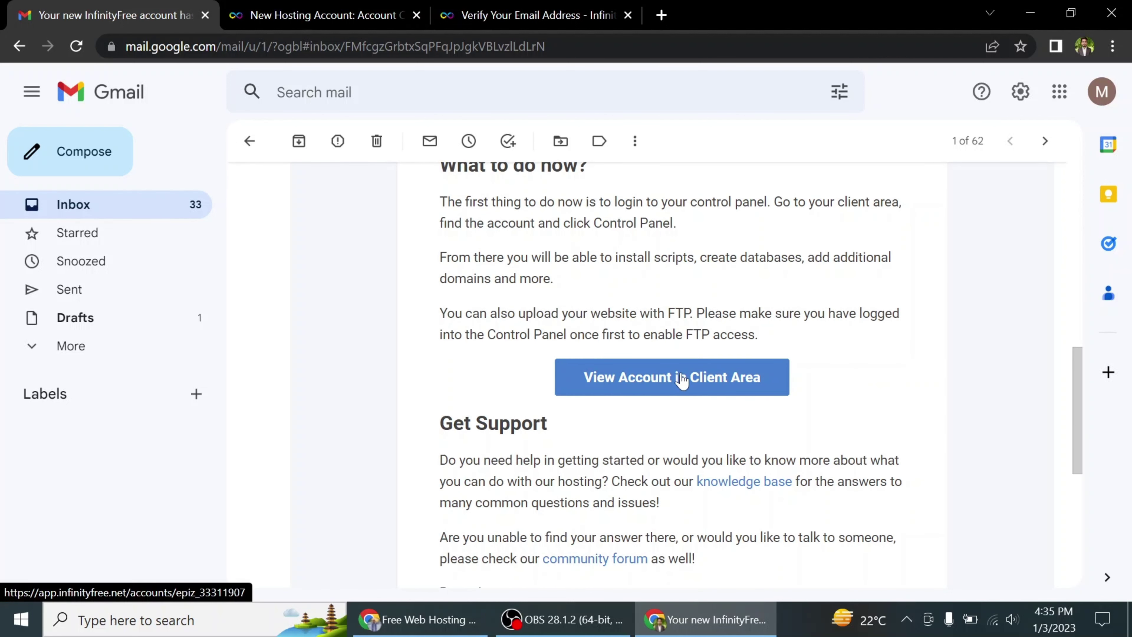
Return to the account-created page and open the account's control panel in a new tab
{"action": "left_click", "coordinate": [280, 9]}
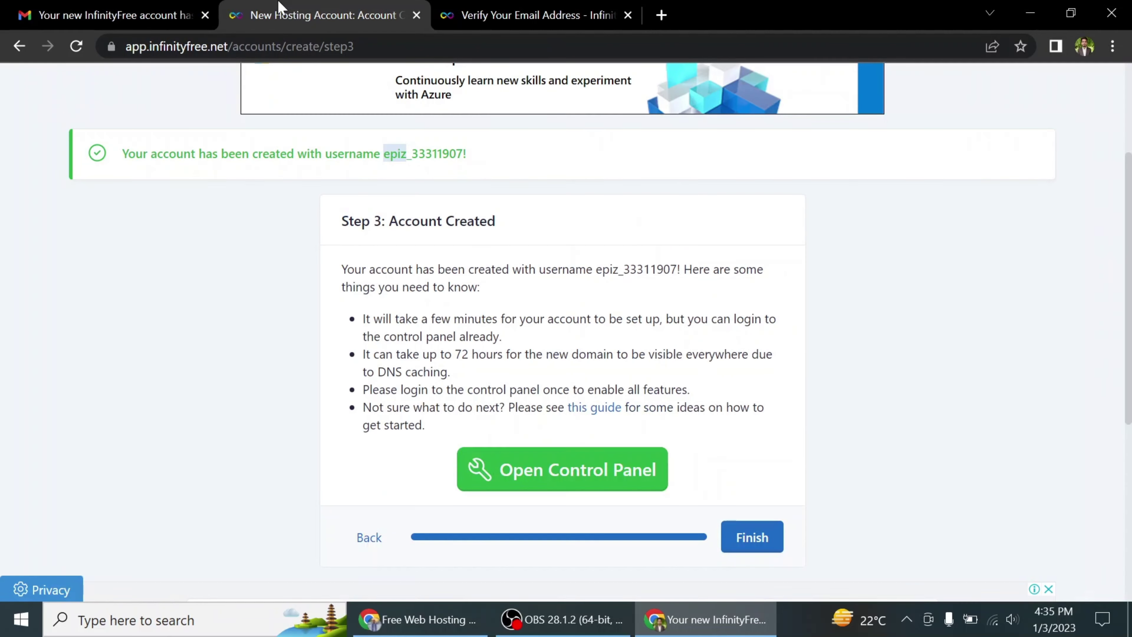
{"action": "scroll", "coordinate": [240, 320], "scroll_direction": "down", "scroll_amount": 2}
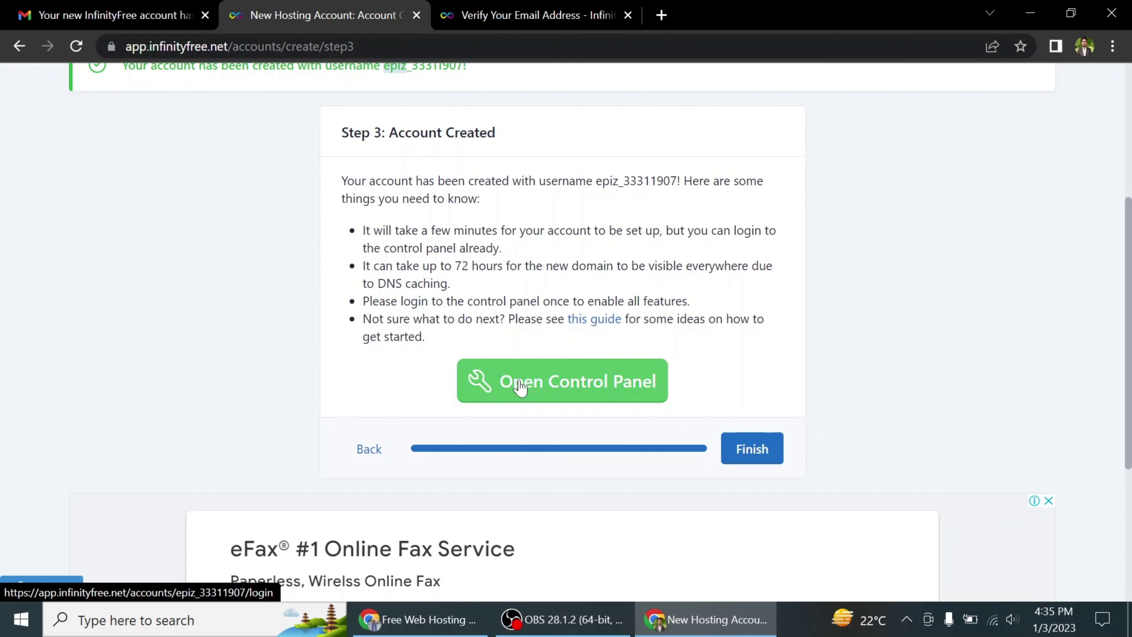
{"action": "left_click", "coordinate": [534, 386]}
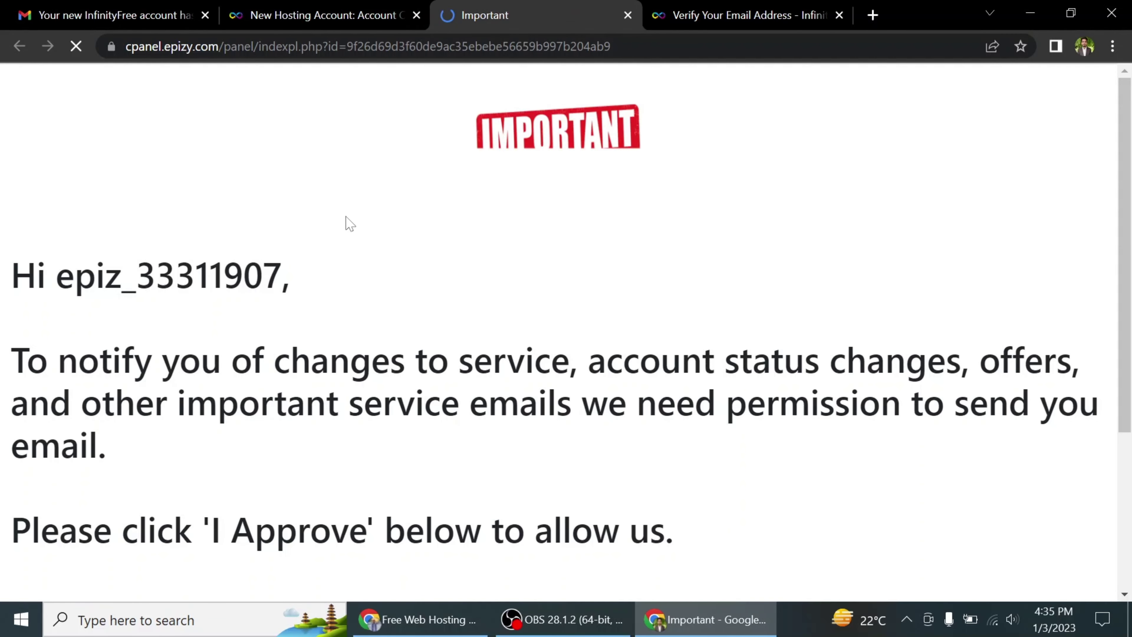
Approve the Important notice allowing the host to send service emails
{"action": "scroll", "coordinate": [107, 339], "scroll_direction": "down", "scroll_amount": 3}
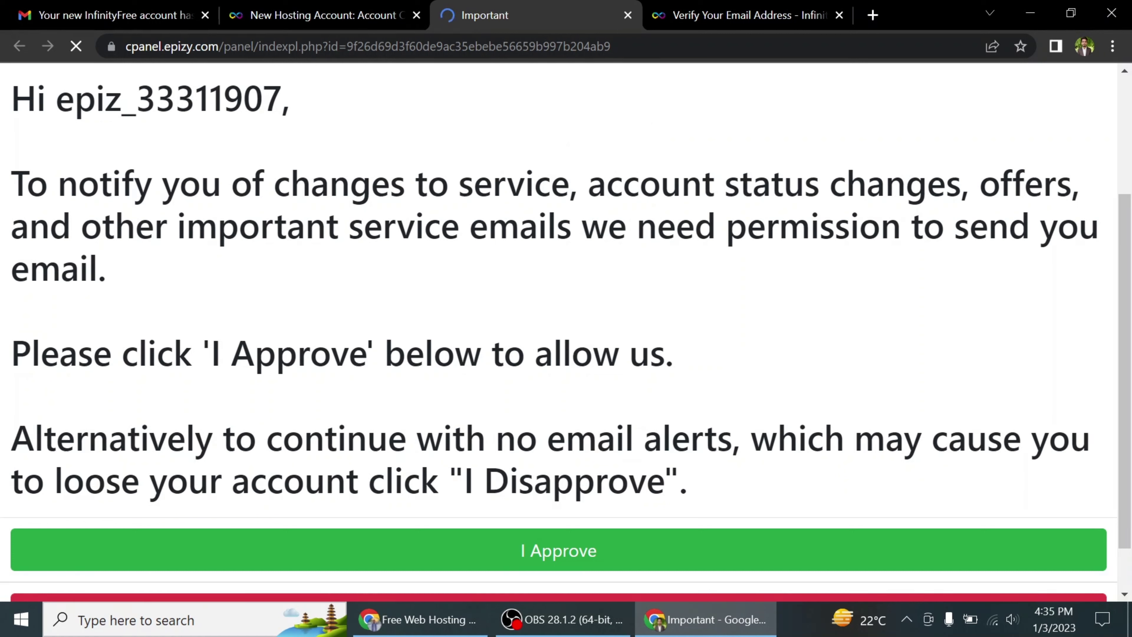
{"action": "scroll", "coordinate": [237, 331], "scroll_direction": "down", "scroll_amount": 1}
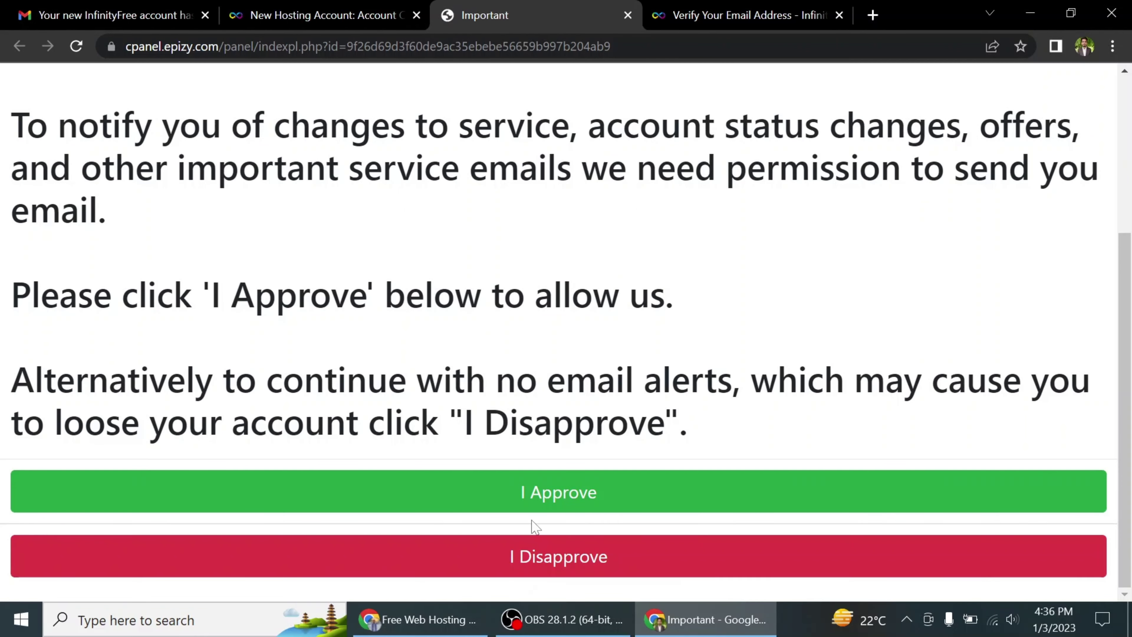
{"action": "left_click", "coordinate": [515, 487]}
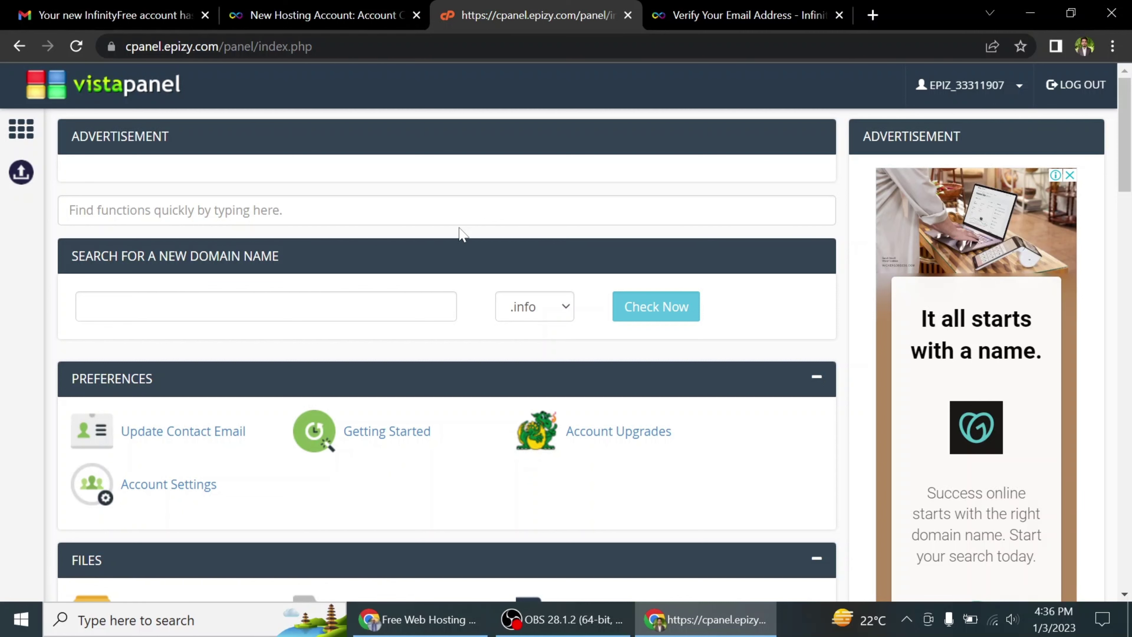
Scroll to VistaPanel's Software section and open Softaculous Apps Installer in a new tab
{"action": "scroll", "coordinate": [295, 240], "scroll_direction": "down", "scroll_amount": 15}
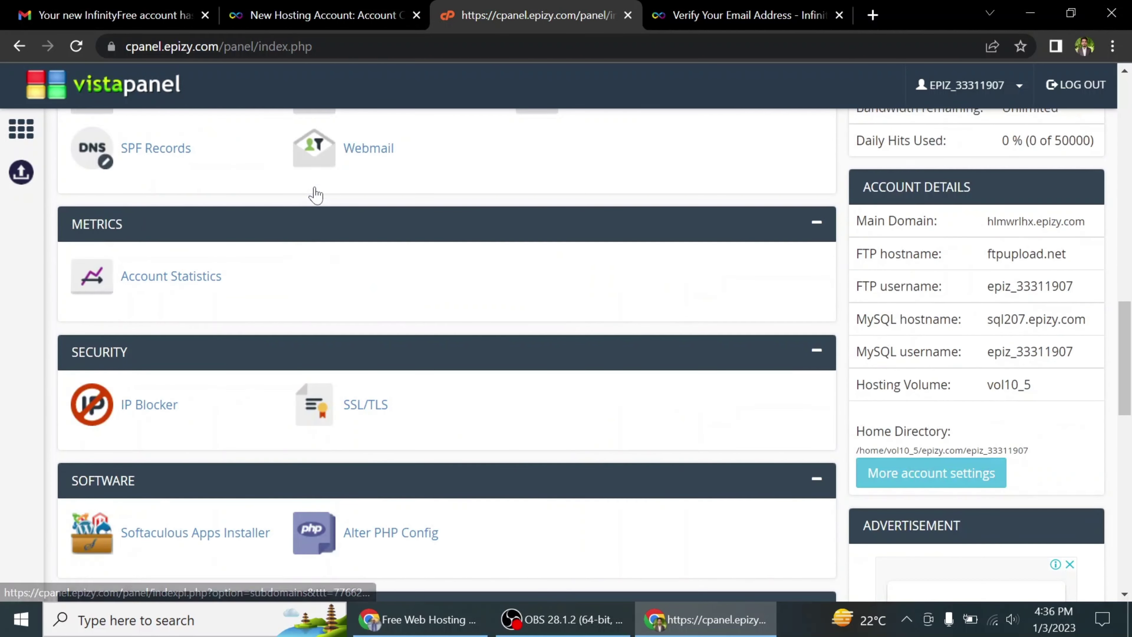
{"action": "scroll", "coordinate": [316, 195], "scroll_direction": "down", "scroll_amount": 5}
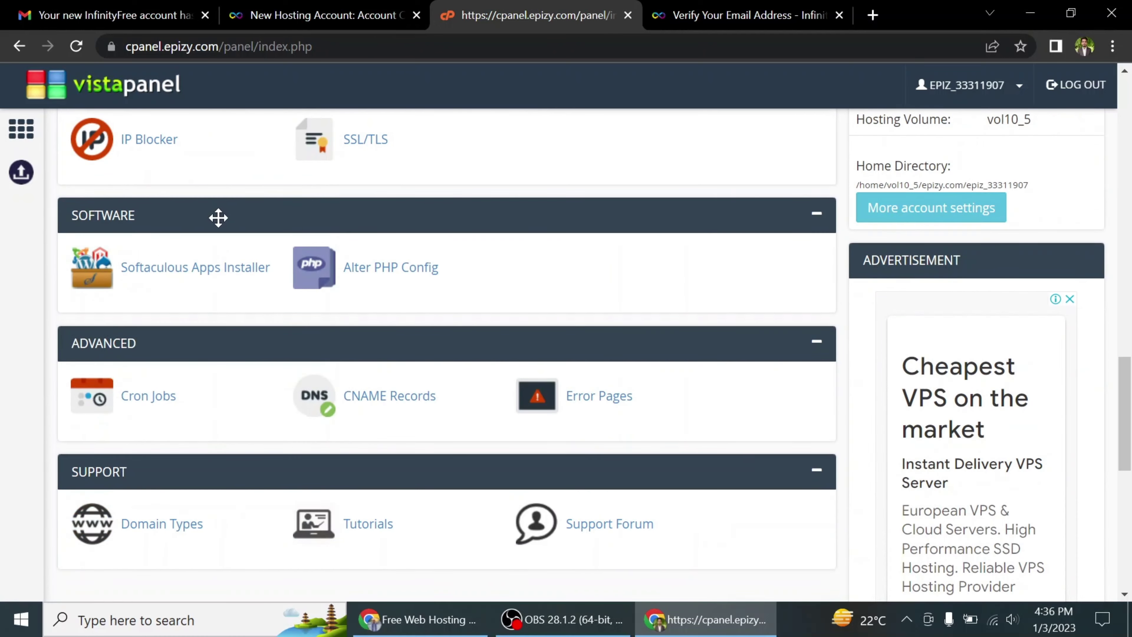
{"action": "scroll", "coordinate": [354, 247], "scroll_direction": "up", "scroll_amount": 15}
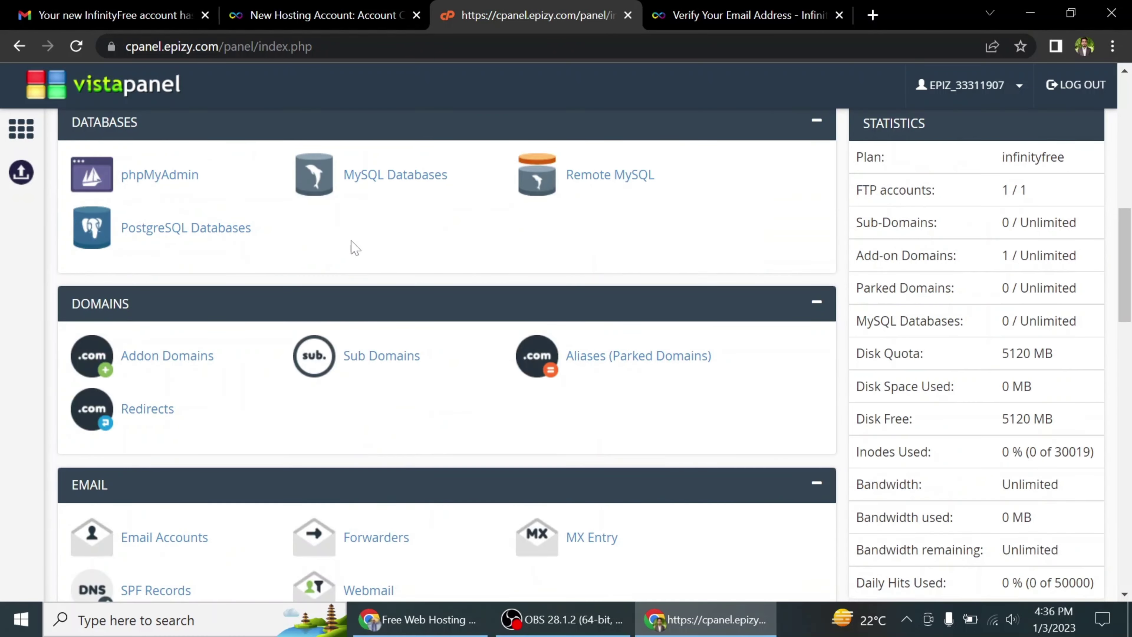
{"action": "scroll", "coordinate": [352, 245], "scroll_direction": "up", "scroll_amount": 15}
{"action": "scroll", "coordinate": [179, 178], "scroll_direction": "down", "scroll_amount": 8}
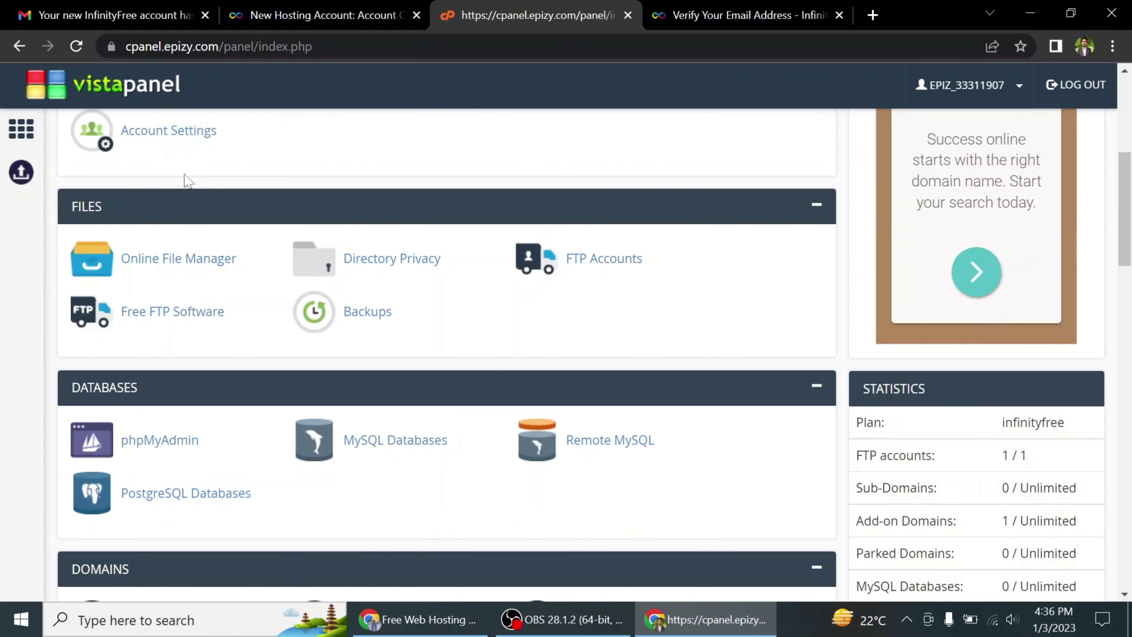
{"action": "scroll", "coordinate": [187, 181], "scroll_direction": "down", "scroll_amount": 10}
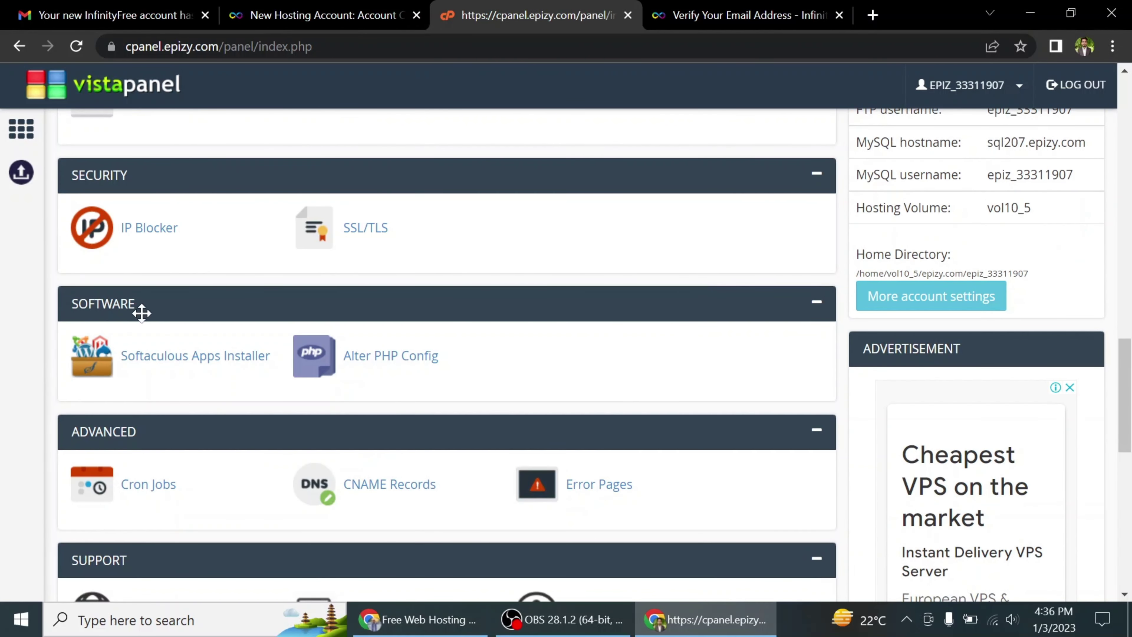
{"action": "middle_click", "coordinate": [152, 362]}
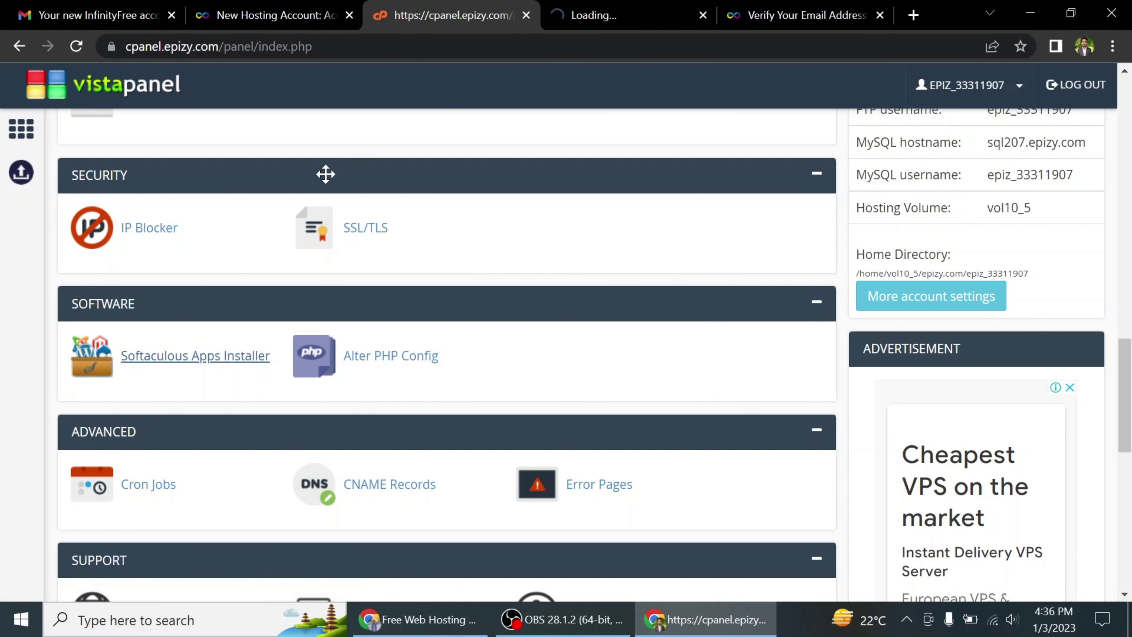
{"action": "scroll", "coordinate": [313, 202], "scroll_direction": "up", "scroll_amount": 6}
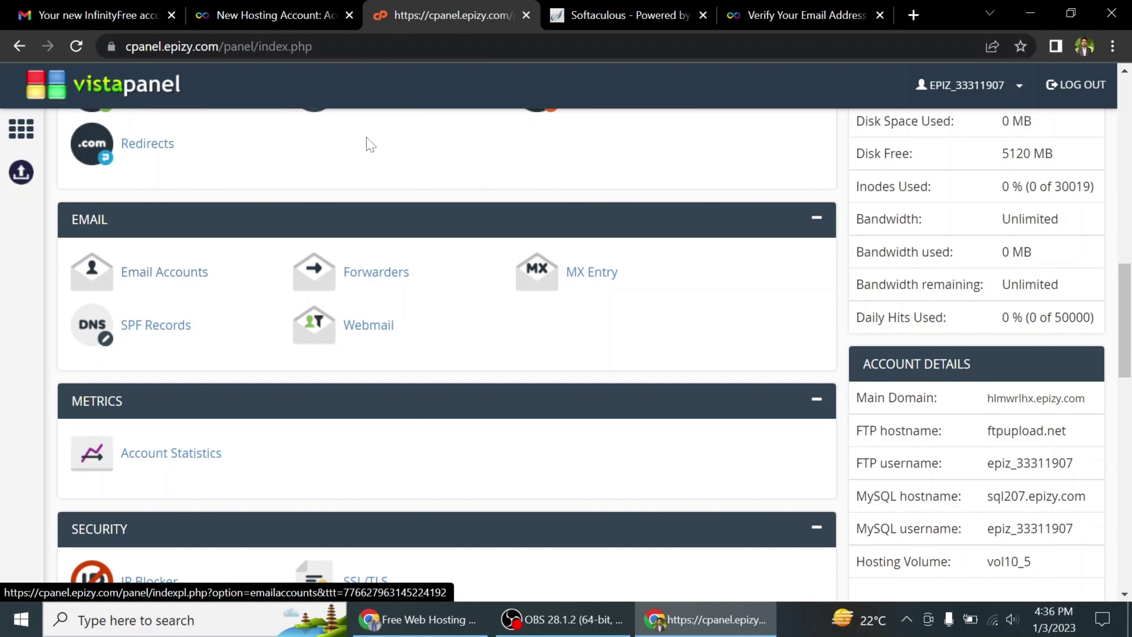
{"action": "scroll", "coordinate": [177, 321], "scroll_direction": "down", "scroll_amount": 3}
{"action": "scroll", "coordinate": [126, 344], "scroll_direction": "down", "scroll_amount": 2}
{"action": "scroll", "coordinate": [126, 344], "scroll_direction": "down", "scroll_amount": 2}
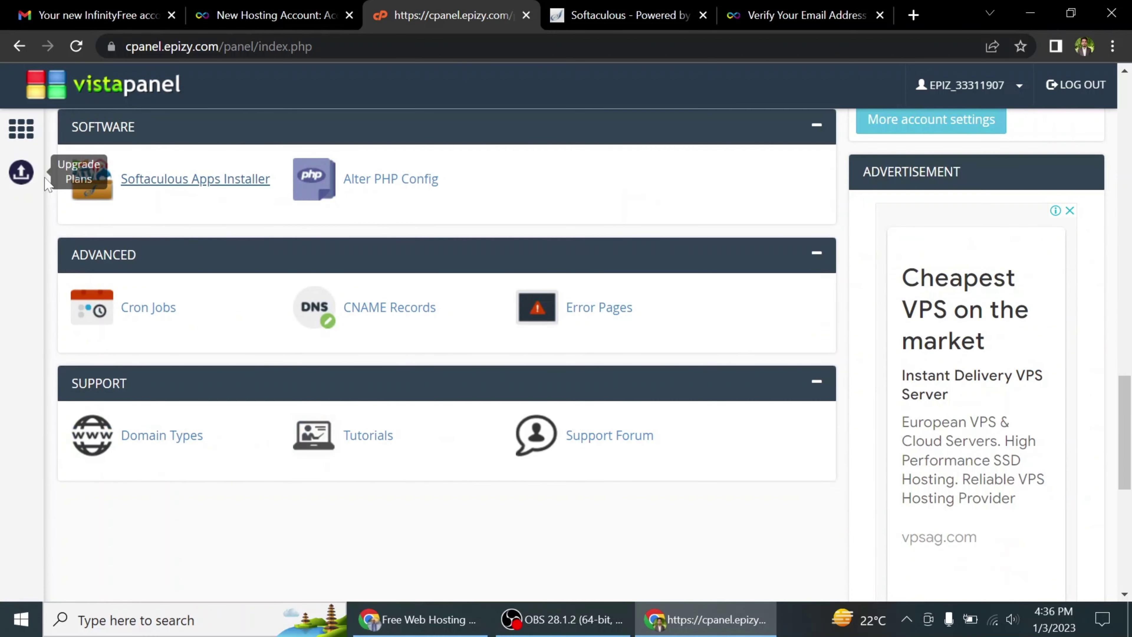
{"action": "scroll", "coordinate": [89, 268], "scroll_direction": "up", "scroll_amount": 4}
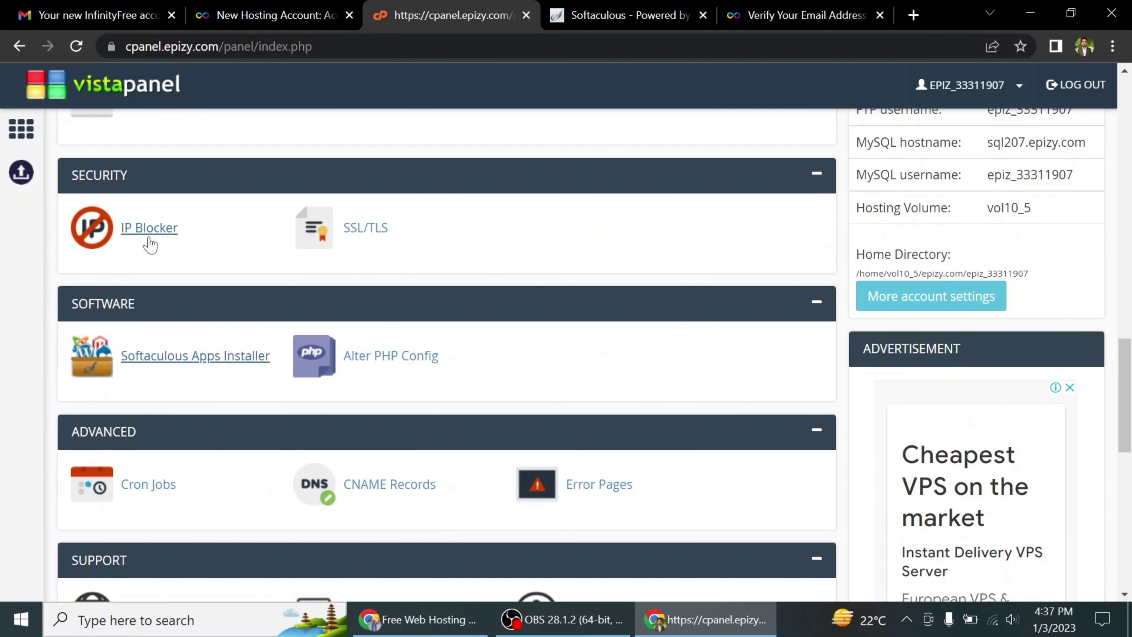
Launch Softaculous and start a WordPress install from its Top Scripts list
{"action": "left_click", "coordinate": [163, 370]}
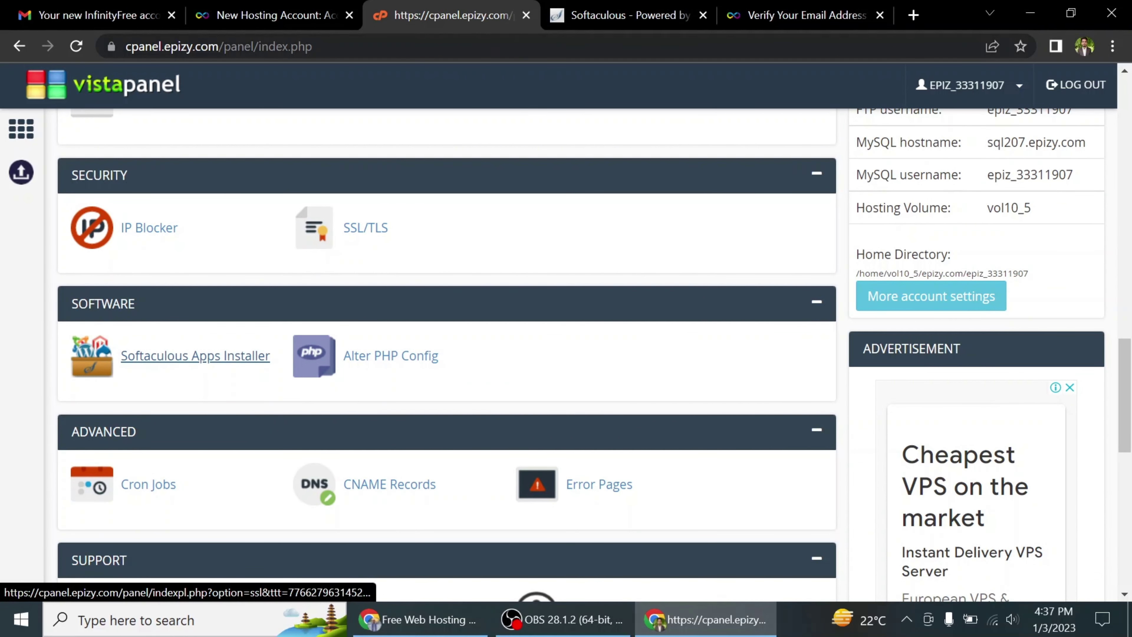
{"action": "scroll", "coordinate": [288, 270], "scroll_direction": "down", "scroll_amount": 5}
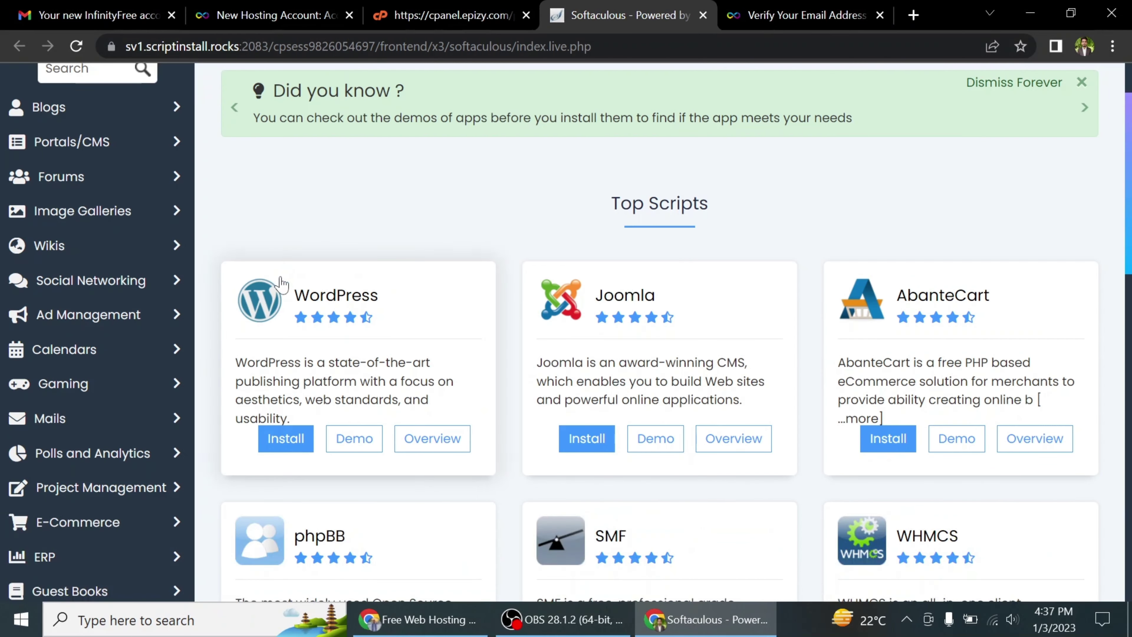
{"action": "scroll", "coordinate": [299, 263], "scroll_direction": "up", "scroll_amount": 5}
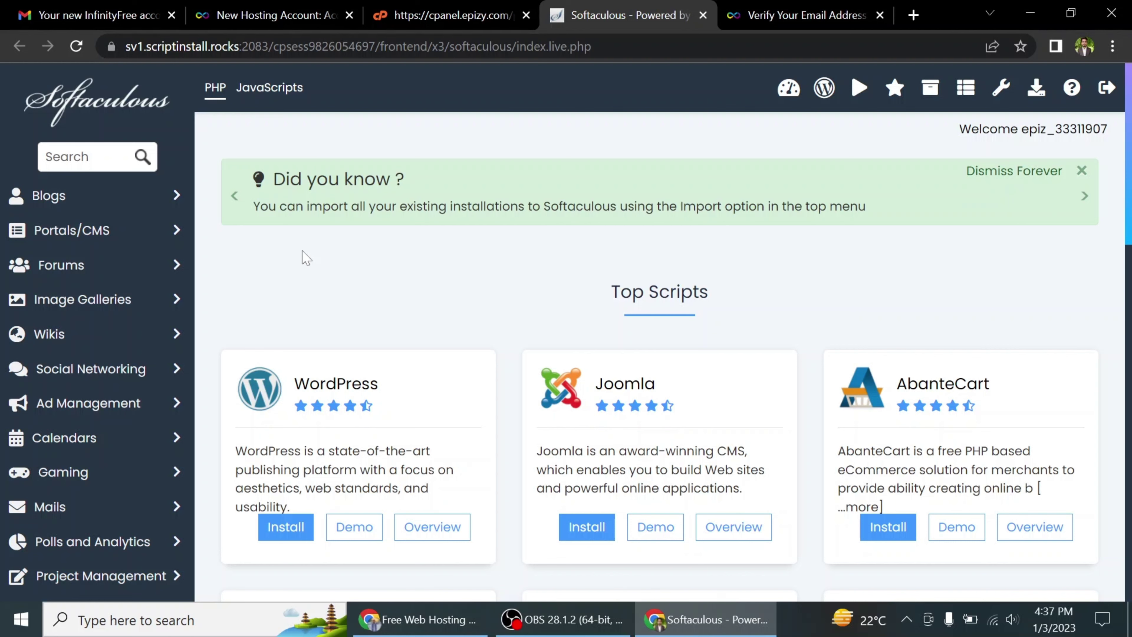
{"action": "scroll", "coordinate": [271, 281], "scroll_direction": "down", "scroll_amount": 4}
{"action": "scroll", "coordinate": [265, 265], "scroll_direction": "up", "scroll_amount": 4}
{"action": "scroll", "coordinate": [285, 226], "scroll_direction": "down", "scroll_amount": 2}
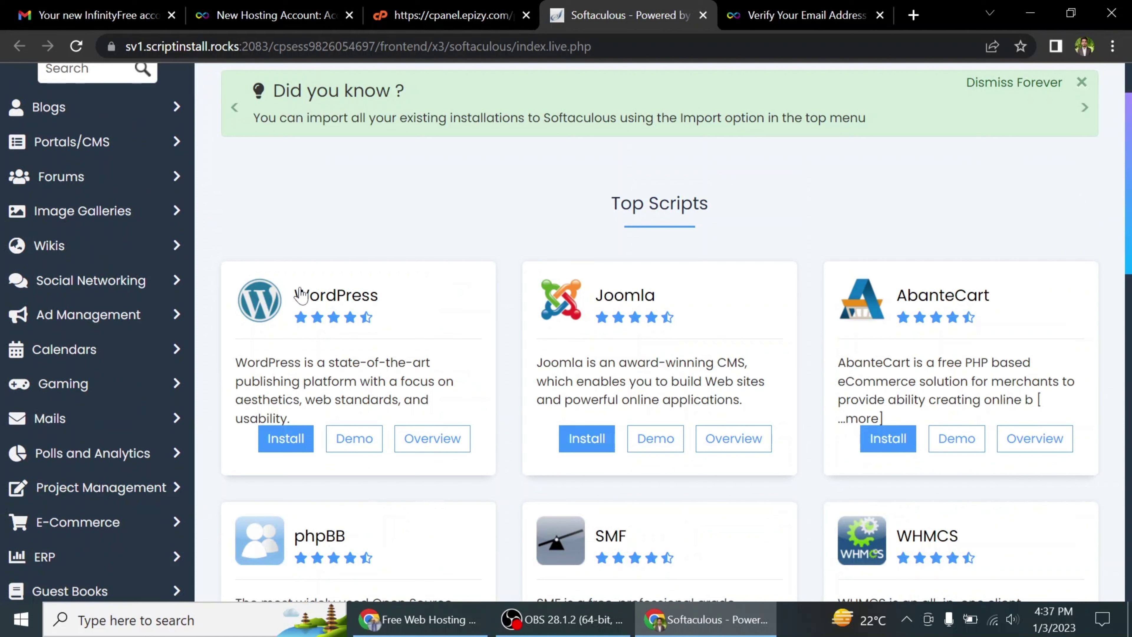
{"action": "left_click", "coordinate": [276, 441]}
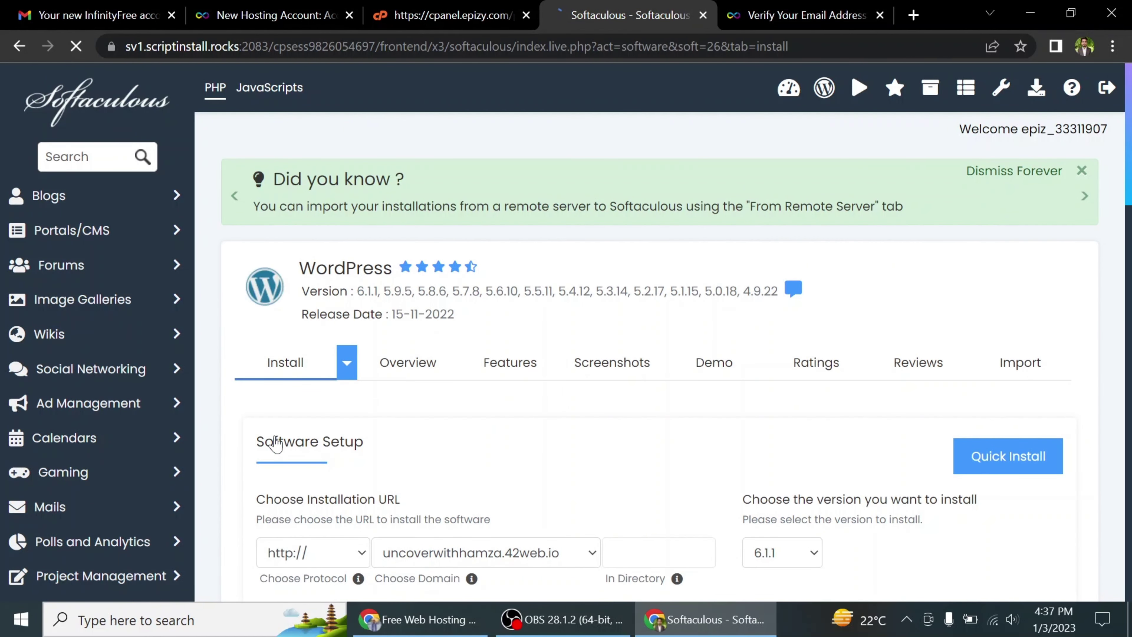
{"action": "scroll", "coordinate": [271, 441], "scroll_direction": "down", "scroll_amount": 6}
{"action": "left_click", "coordinate": [311, 283]}
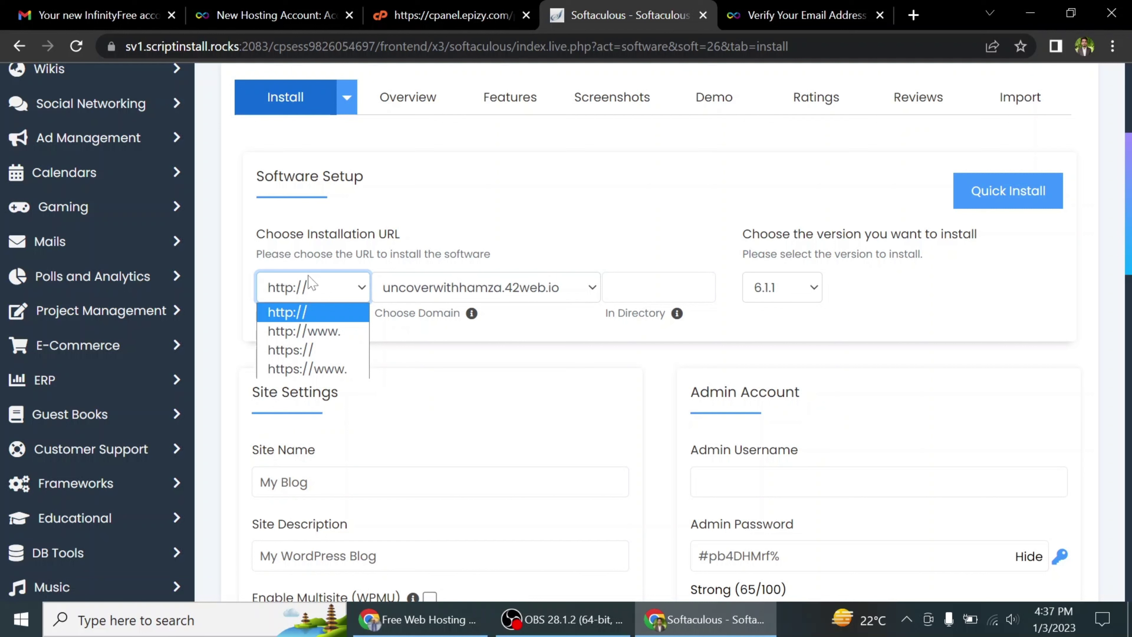
{"action": "left_click_drag", "start_coordinate": [255, 176], "coordinate": [426, 189]}
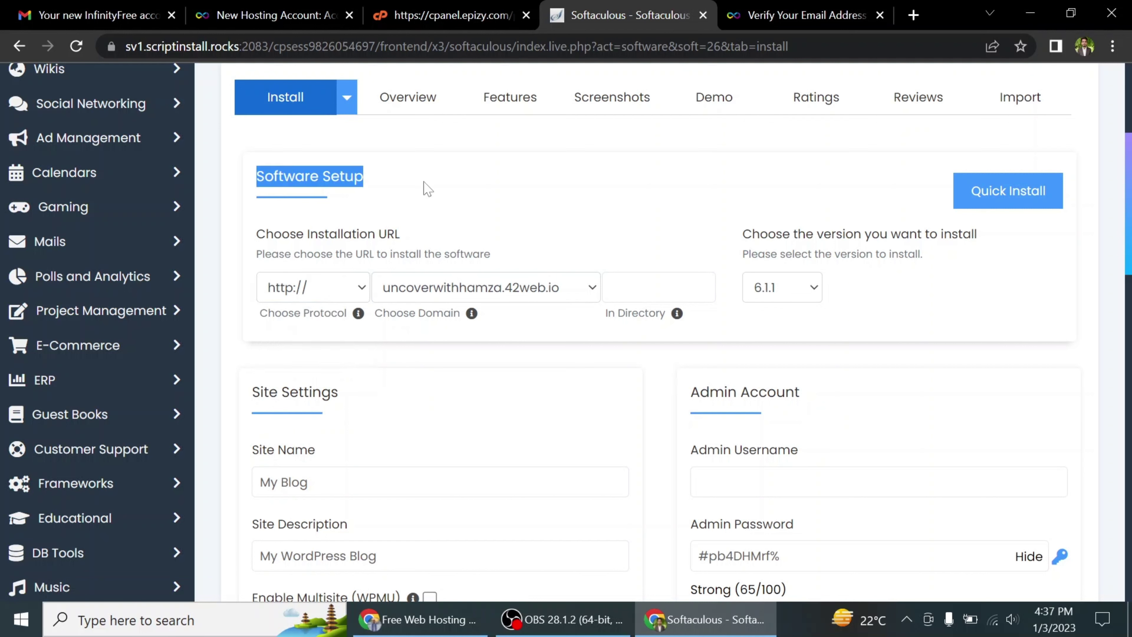
{"action": "left_click", "coordinate": [292, 289]}
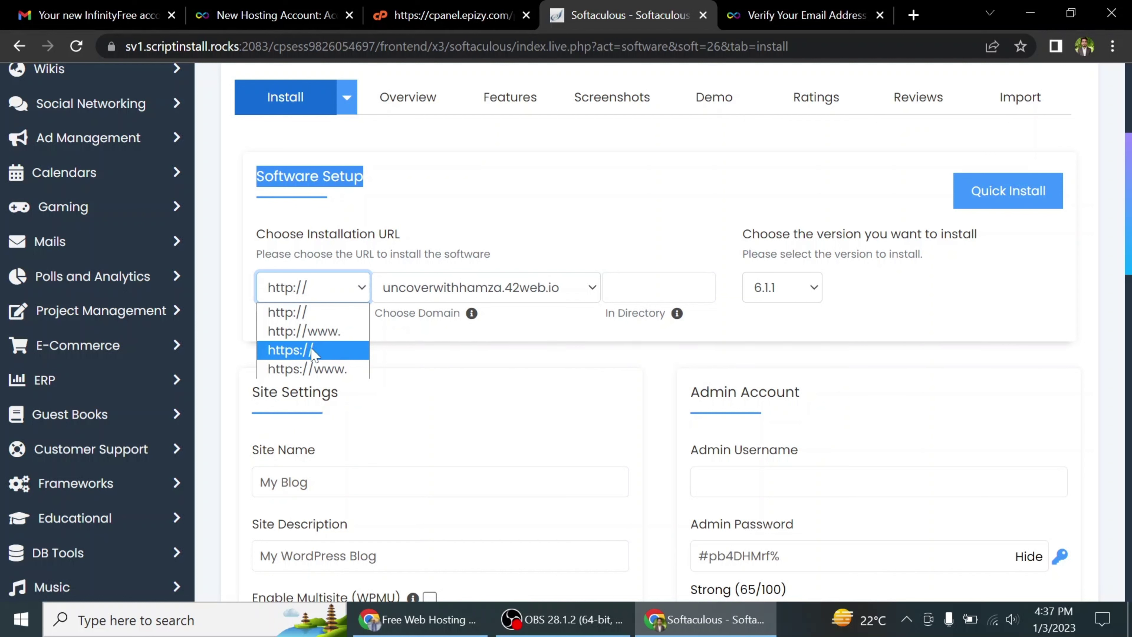
{"action": "left_click", "coordinate": [328, 352]}
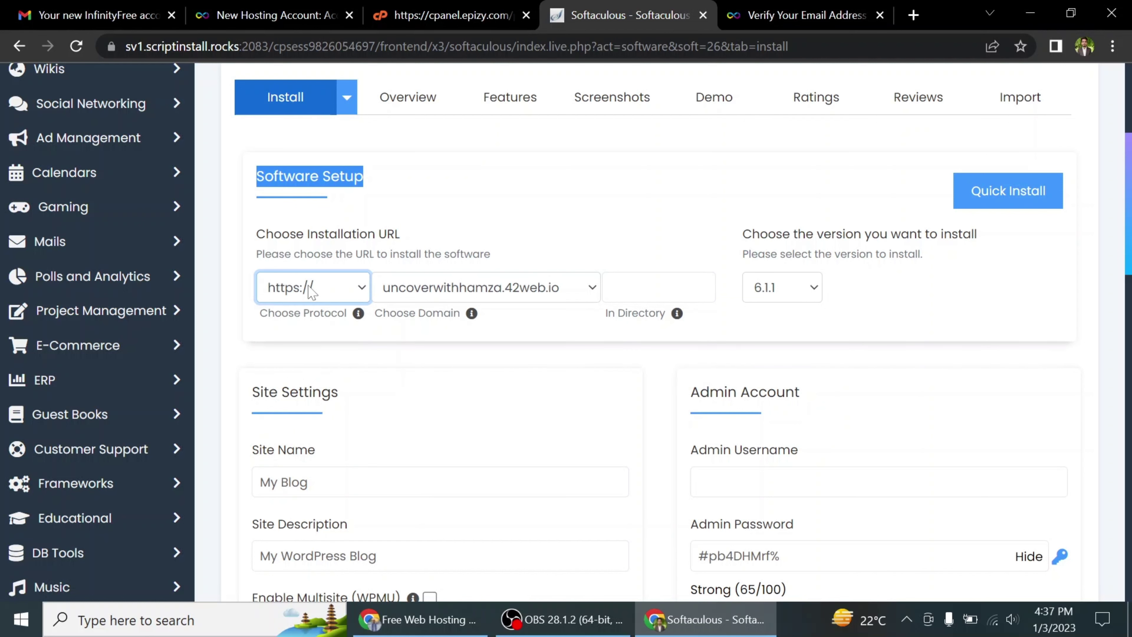
{"action": "left_click", "coordinate": [402, 289]}
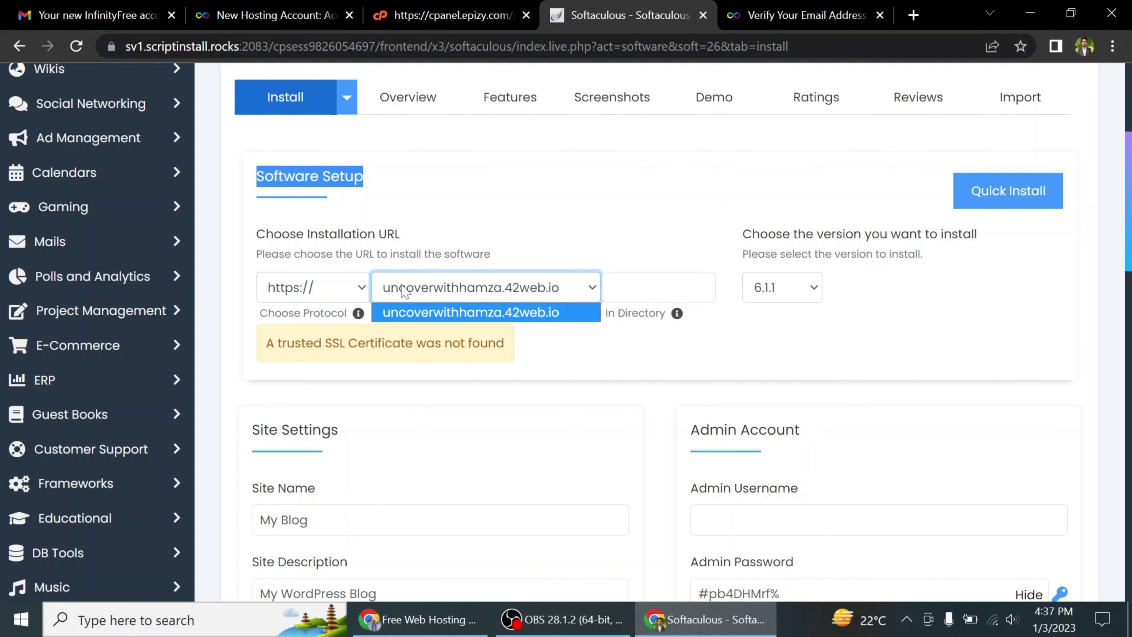
{"action": "left_click", "coordinate": [399, 288]}
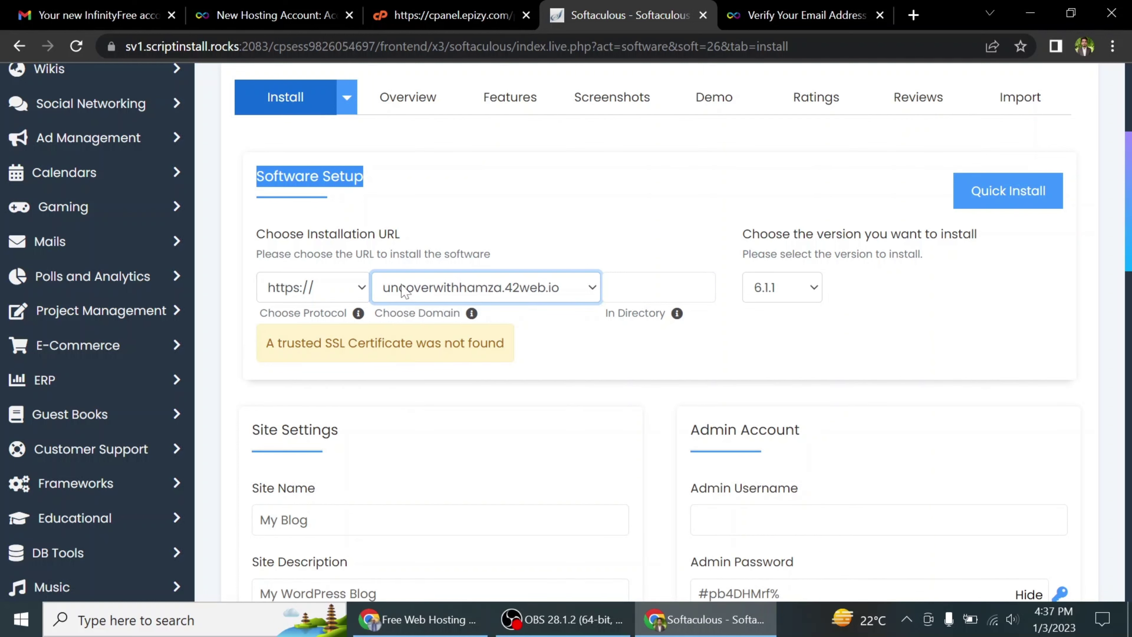
{"action": "left_click", "coordinate": [323, 295]}
{"action": "left_click", "coordinate": [294, 352]}
{"action": "left_click_drag", "start_coordinate": [266, 342], "coordinate": [504, 343]}
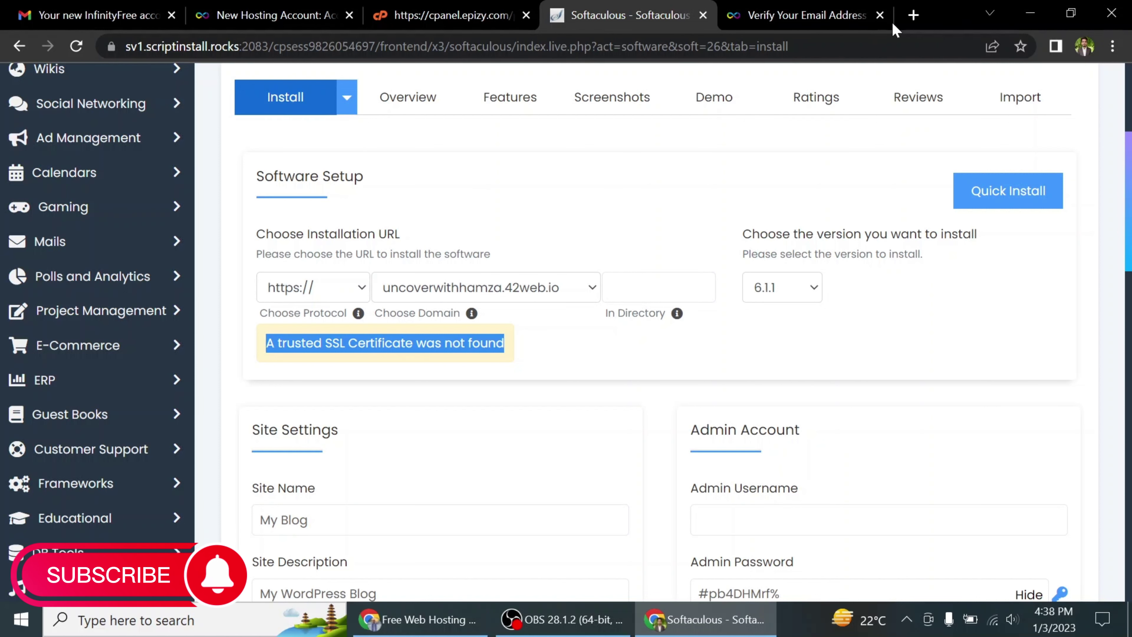
{"action": "scroll", "coordinate": [508, 256], "scroll_direction": "down", "scroll_amount": 6}
{"action": "scroll", "coordinate": [292, 187], "scroll_direction": "up", "scroll_amount": 4}
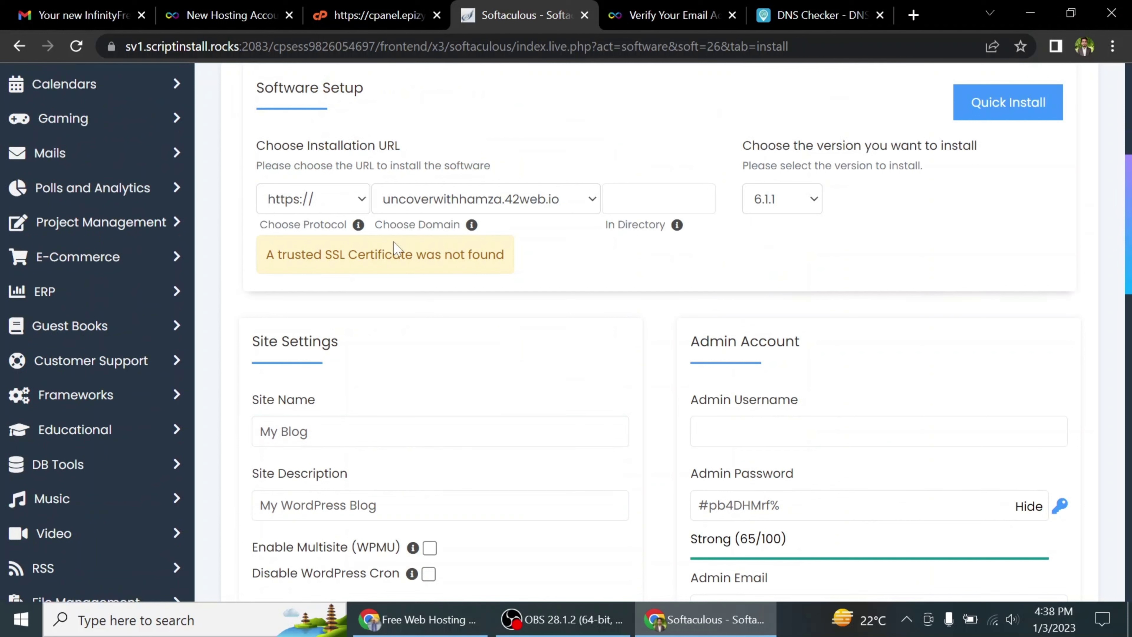
{"action": "left_click", "coordinate": [292, 189]}
{"action": "left_click", "coordinate": [294, 221]}
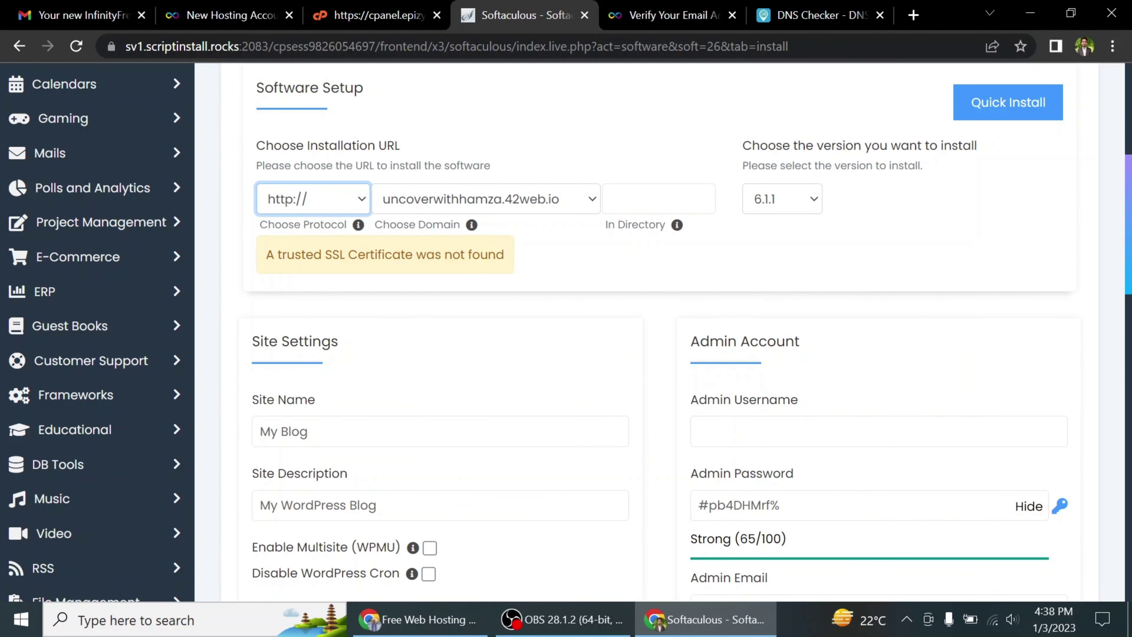
{"action": "scroll", "coordinate": [623, 258], "scroll_direction": "down", "scroll_amount": 2}
{"action": "scroll", "coordinate": [633, 285], "scroll_direction": "down", "scroll_amount": 2}
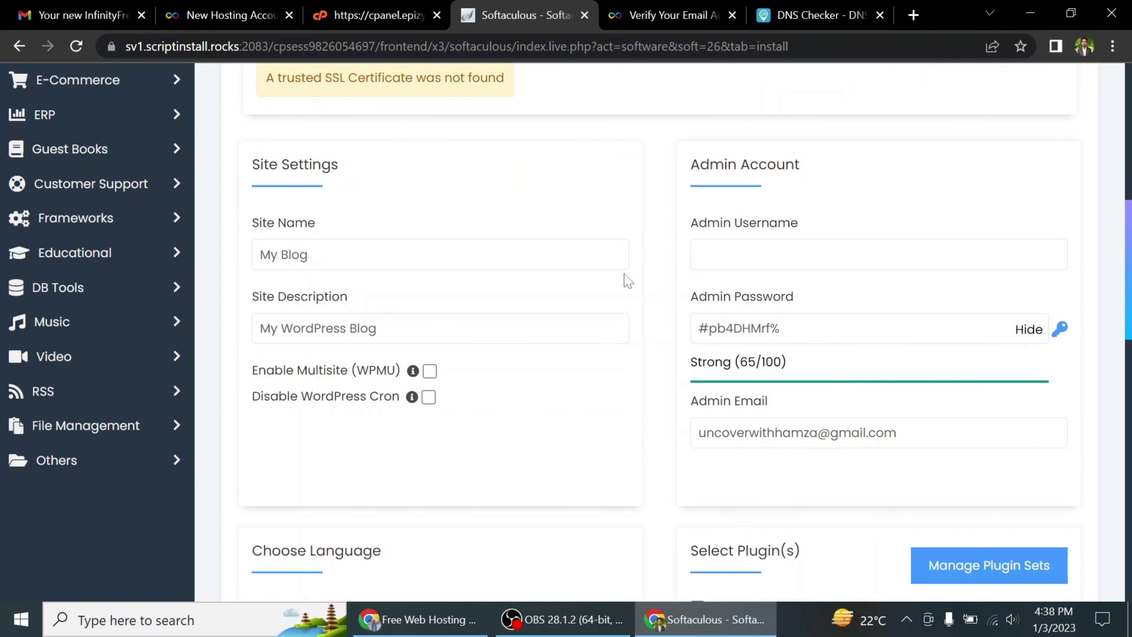
{"action": "scroll", "coordinate": [697, 177], "scroll_direction": "down", "scroll_amount": 1}
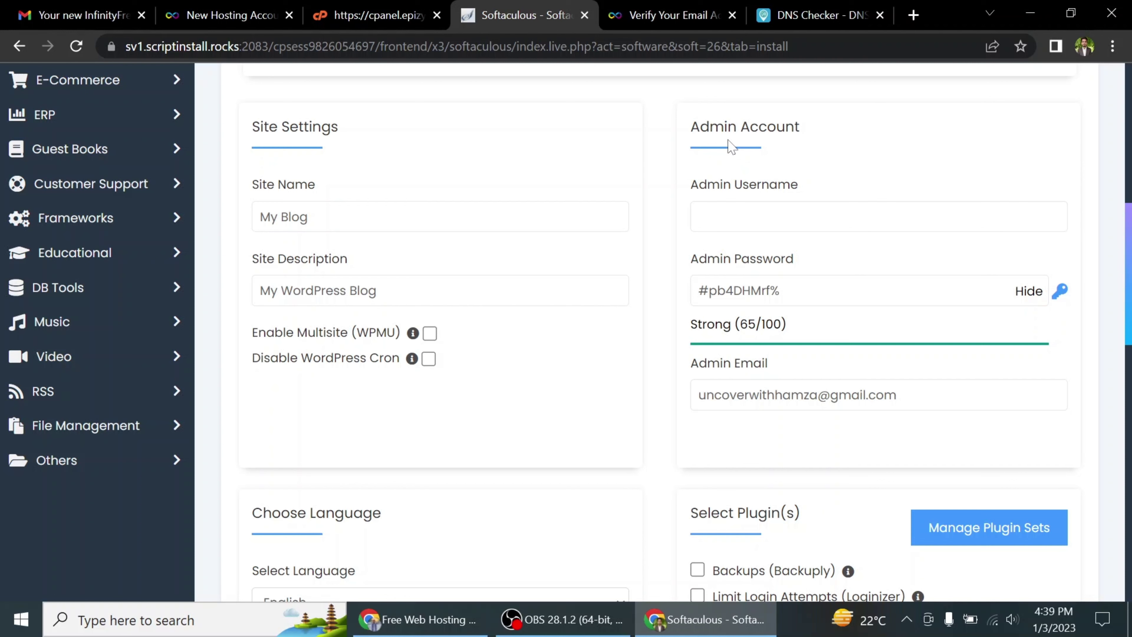
{"action": "scroll", "coordinate": [730, 147], "scroll_direction": "up", "scroll_amount": 6}
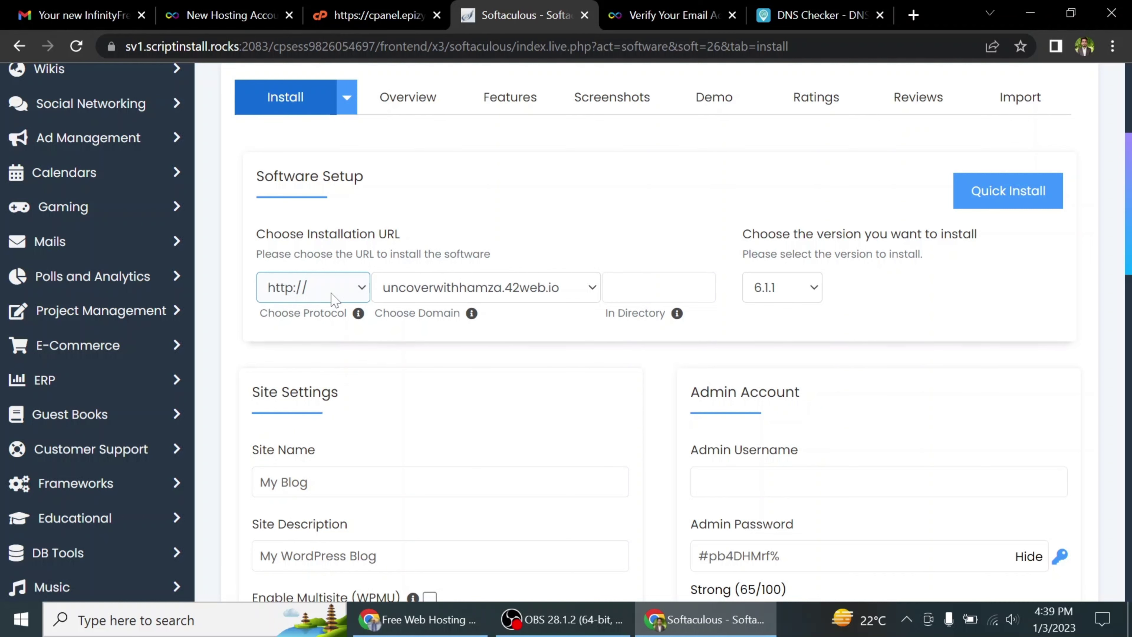
{"action": "scroll", "coordinate": [333, 298], "scroll_direction": "down", "scroll_amount": 3}
{"action": "scroll", "coordinate": [344, 284], "scroll_direction": "up", "scroll_amount": 7}
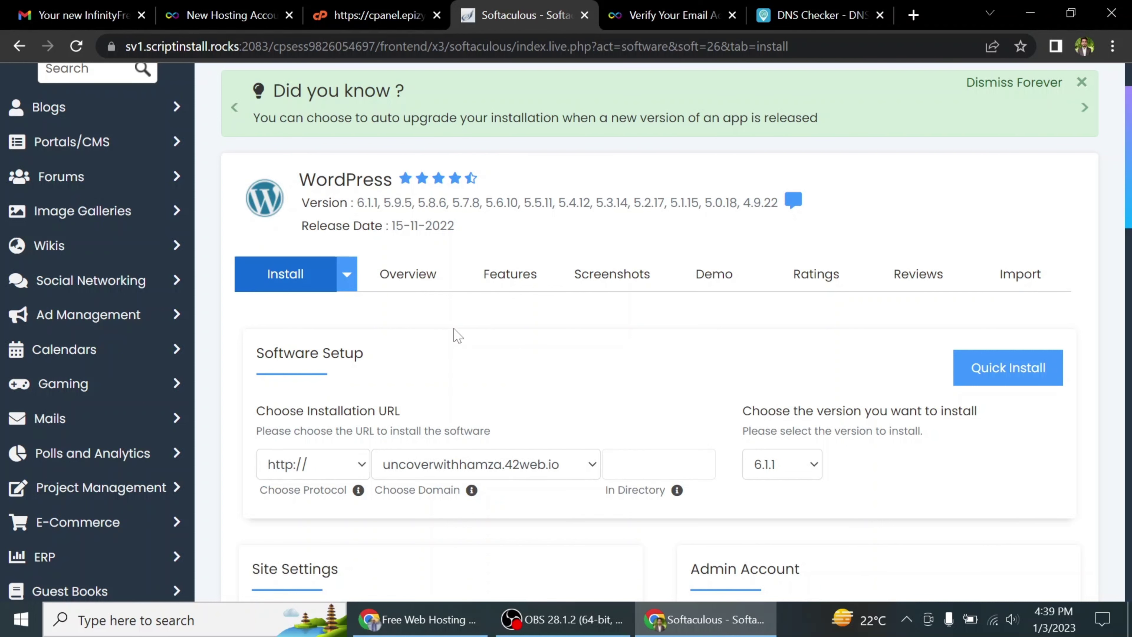
Enter admin as the WordPress admin username
{"action": "scroll", "coordinate": [455, 338], "scroll_direction": "down", "scroll_amount": 6}
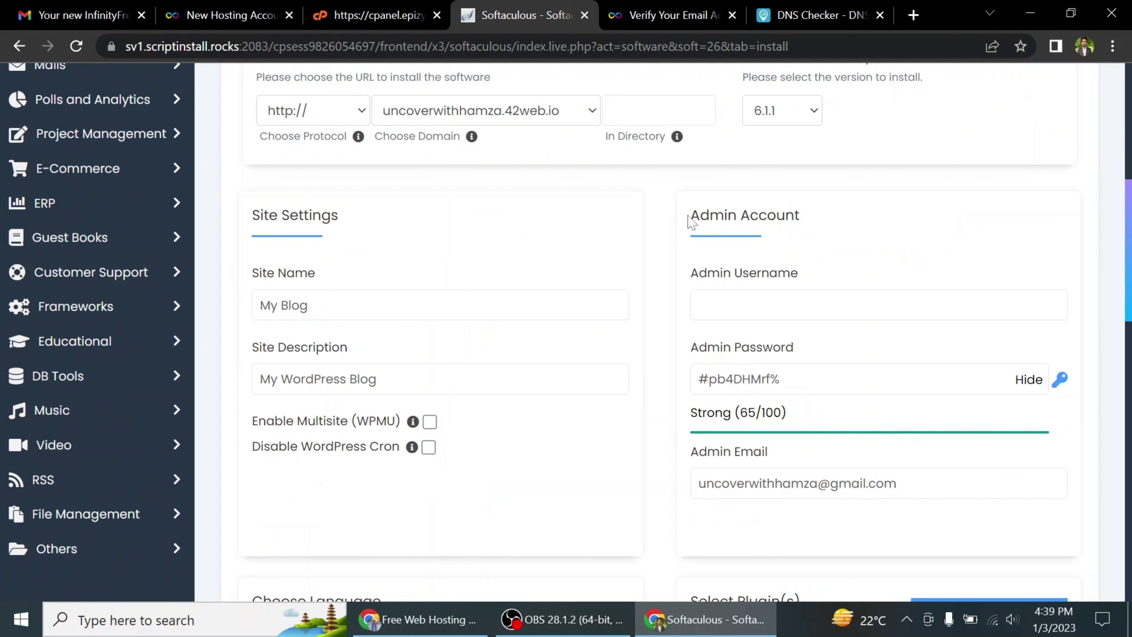
{"action": "left_click_drag", "start_coordinate": [685, 218], "coordinate": [804, 218]}
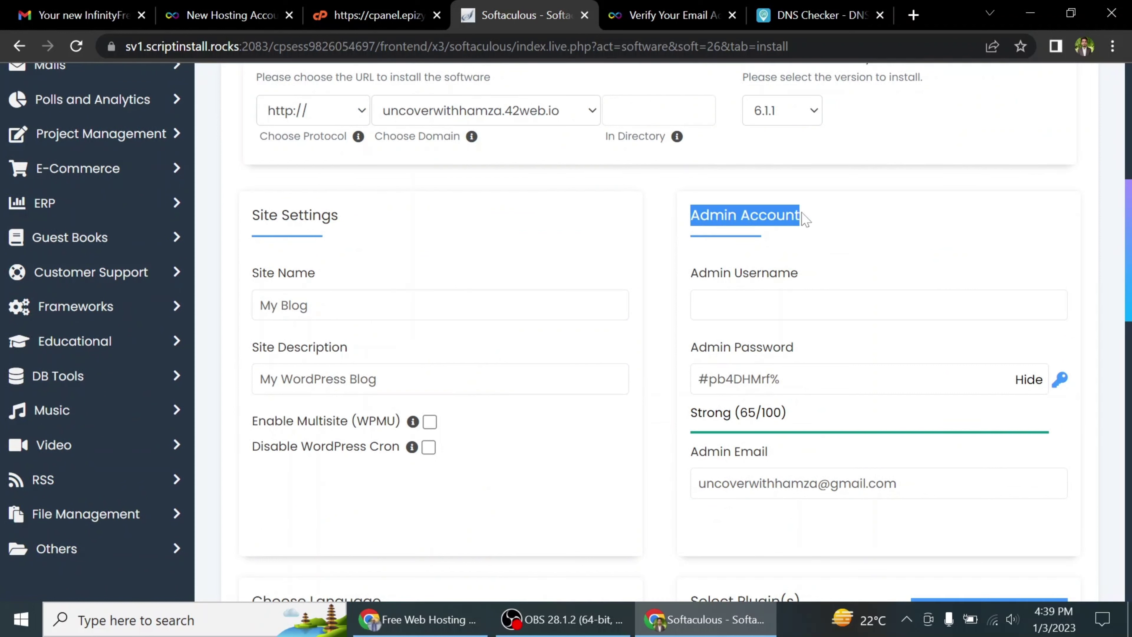
{"action": "left_click", "coordinate": [797, 305]}
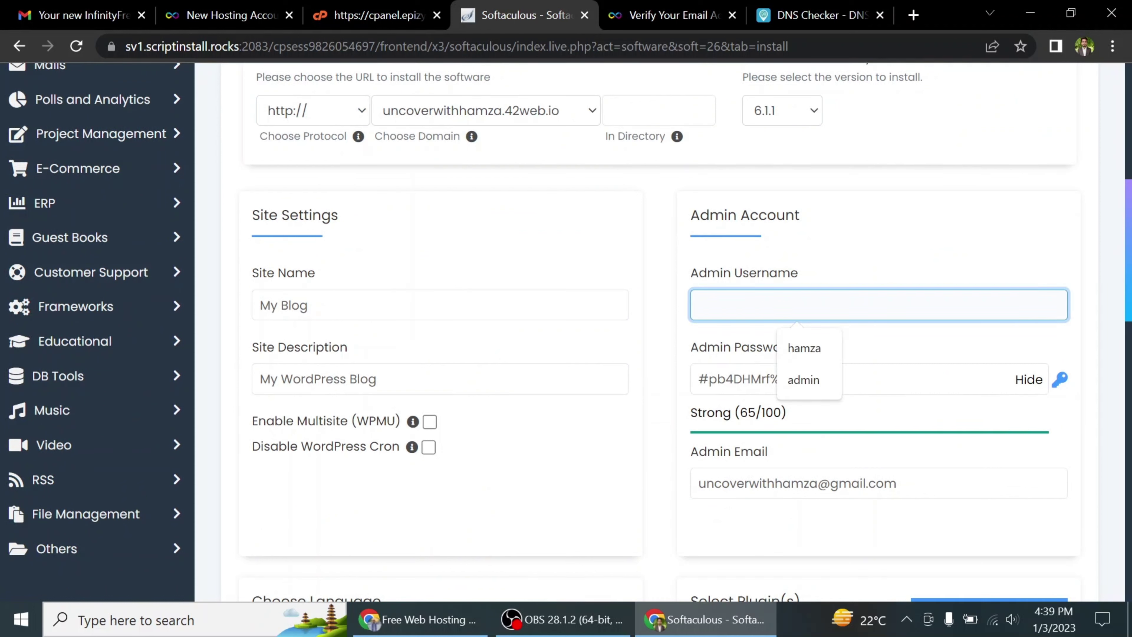
{"action": "type", "text": "ad"}
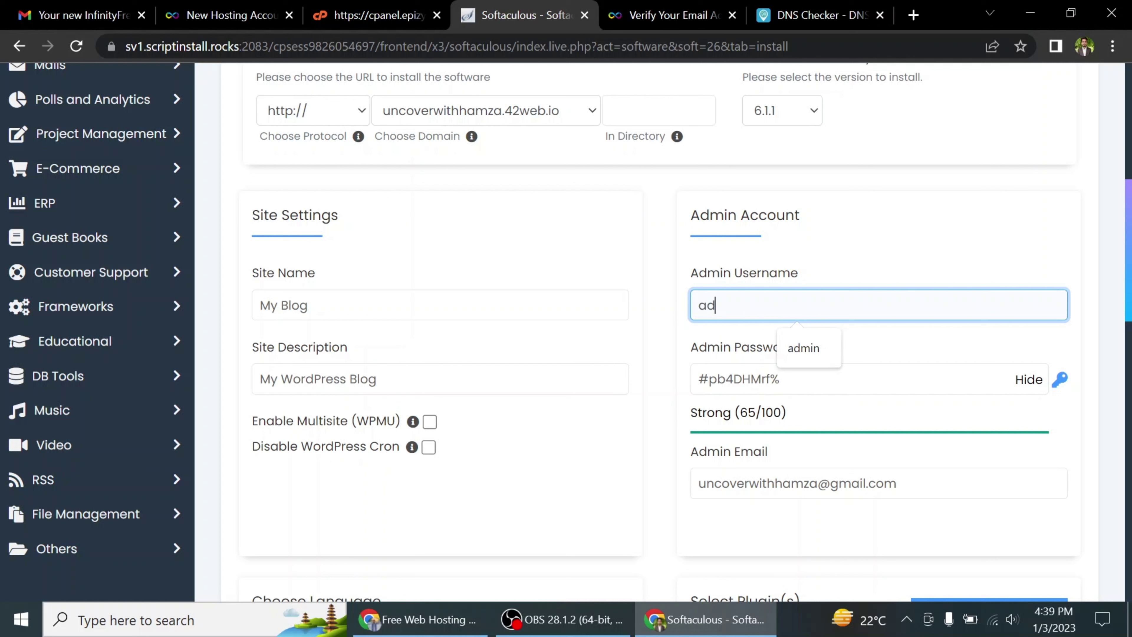
{"action": "key", "text": "Down"}
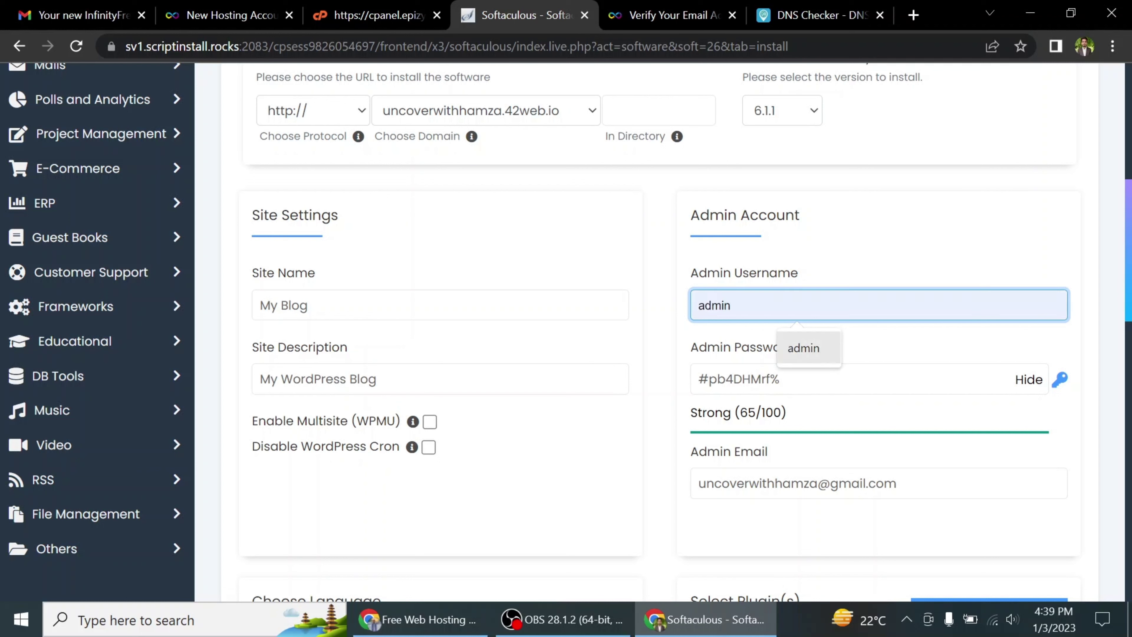
{"action": "left_click", "coordinate": [815, 350]}
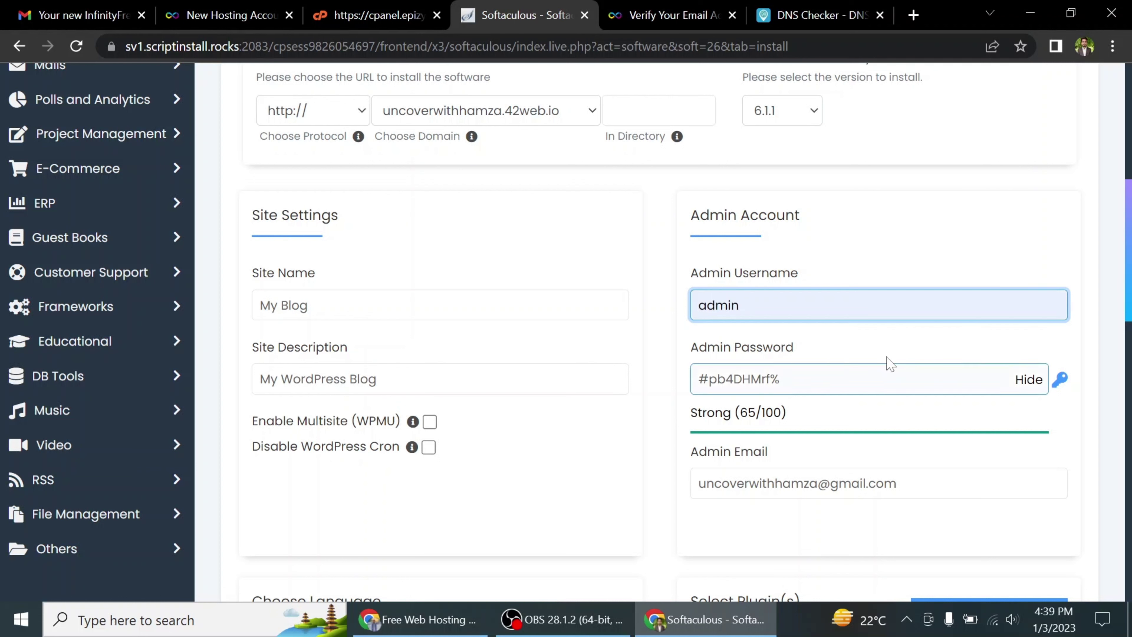
{"action": "scroll", "coordinate": [886, 361], "scroll_direction": "down", "scroll_amount": 3}
Check the generated admin password and admin email, then return to the VistaPanel tab
{"action": "left_click", "coordinate": [786, 203]}
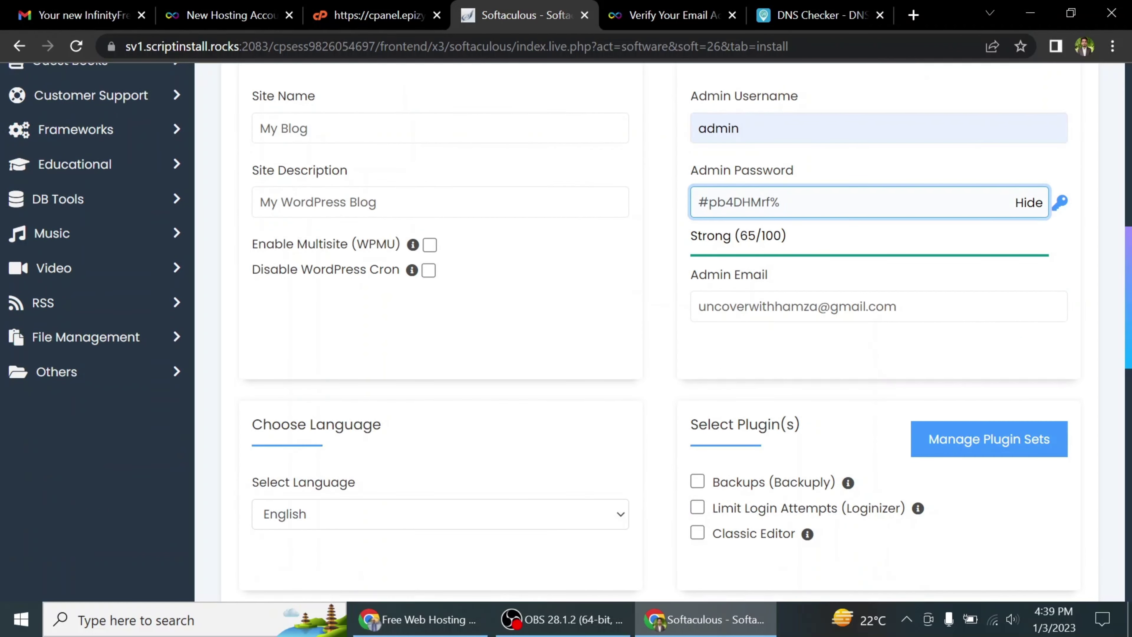
{"action": "key", "text": "ctrl+a"}
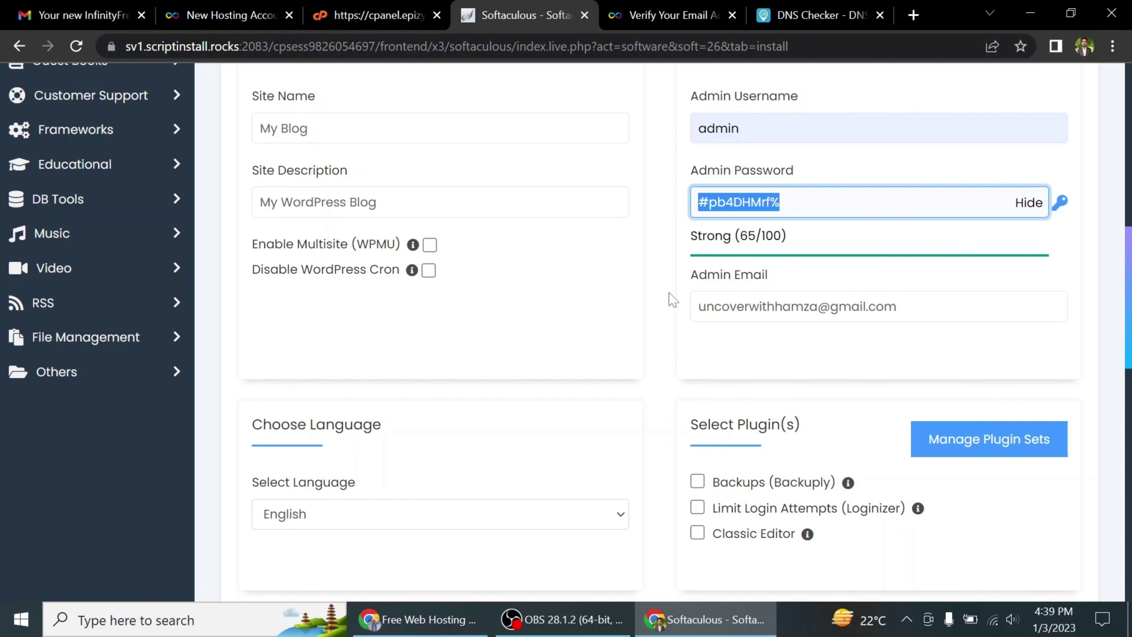
{"action": "left_click", "coordinate": [670, 299]}
{"action": "left_click", "coordinate": [695, 307]}
{"action": "left_click_drag", "start_coordinate": [698, 306], "coordinate": [897, 306]}
{"action": "left_click", "coordinate": [896, 306]}
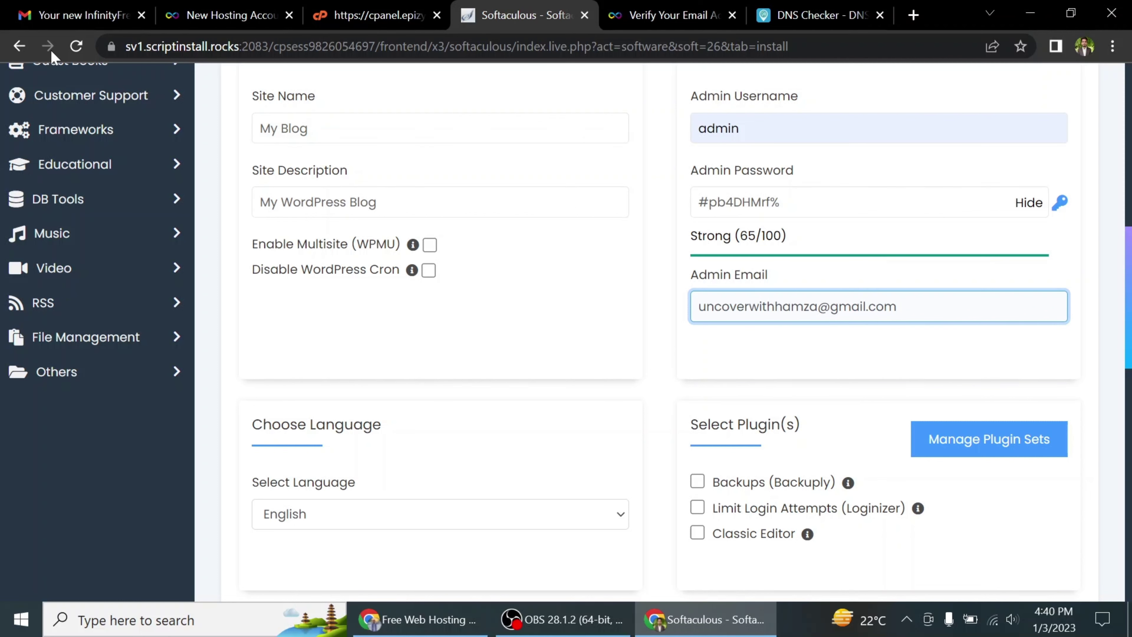
{"action": "left_click", "coordinate": [7, 9]}
{"action": "left_click", "coordinate": [248, 141]}
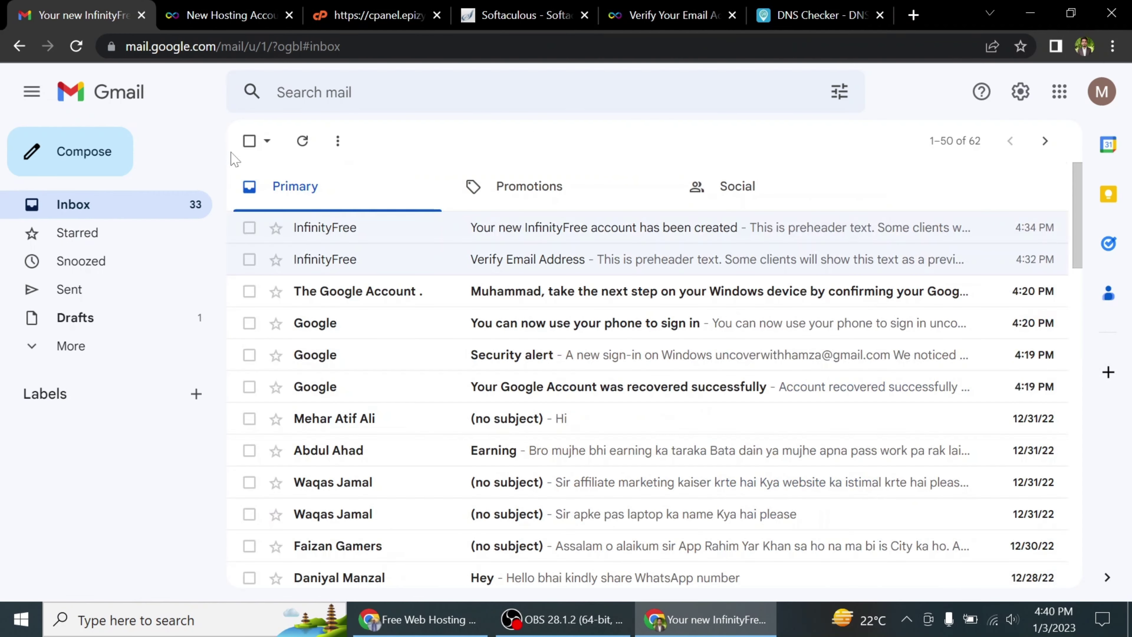
{"action": "left_click", "coordinate": [207, 10]}
Close the email verification and DNS checker tabs, returning to the WordPress install form
{"action": "left_click", "coordinate": [389, 10]}
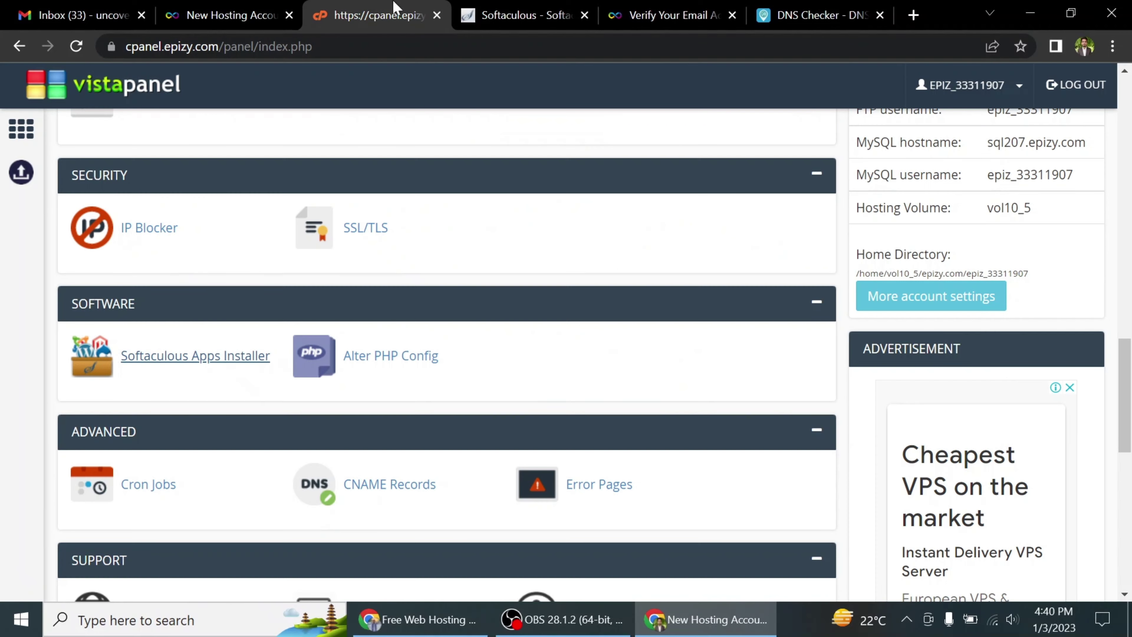
{"action": "left_click", "coordinate": [651, 9]}
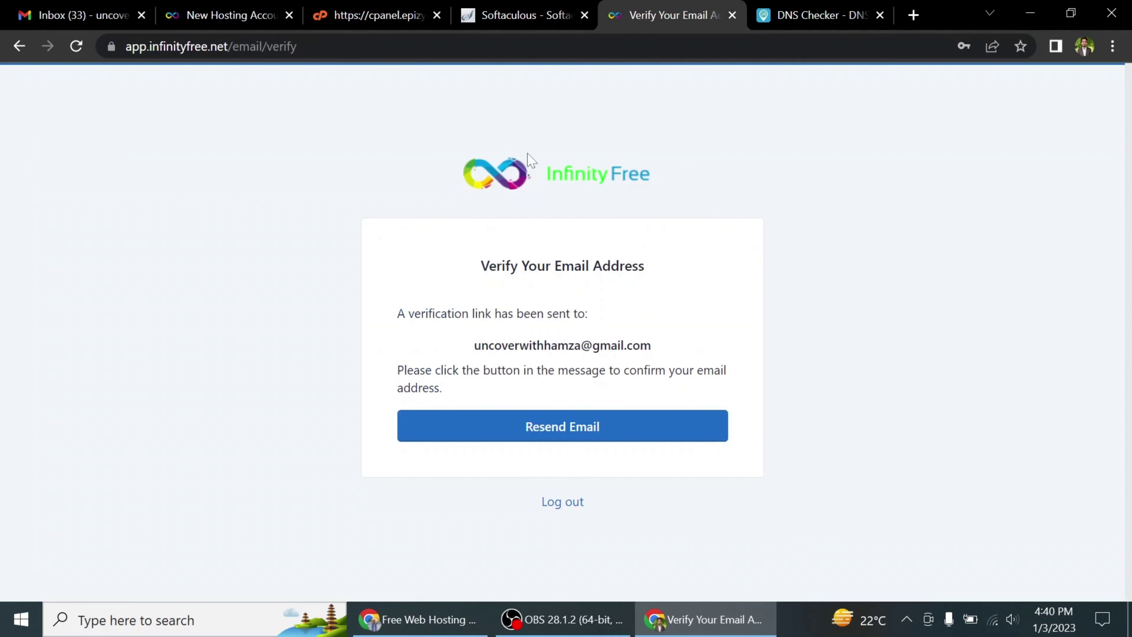
{"action": "left_click", "coordinate": [730, 16]}
{"action": "key", "text": "ctrl+w"}
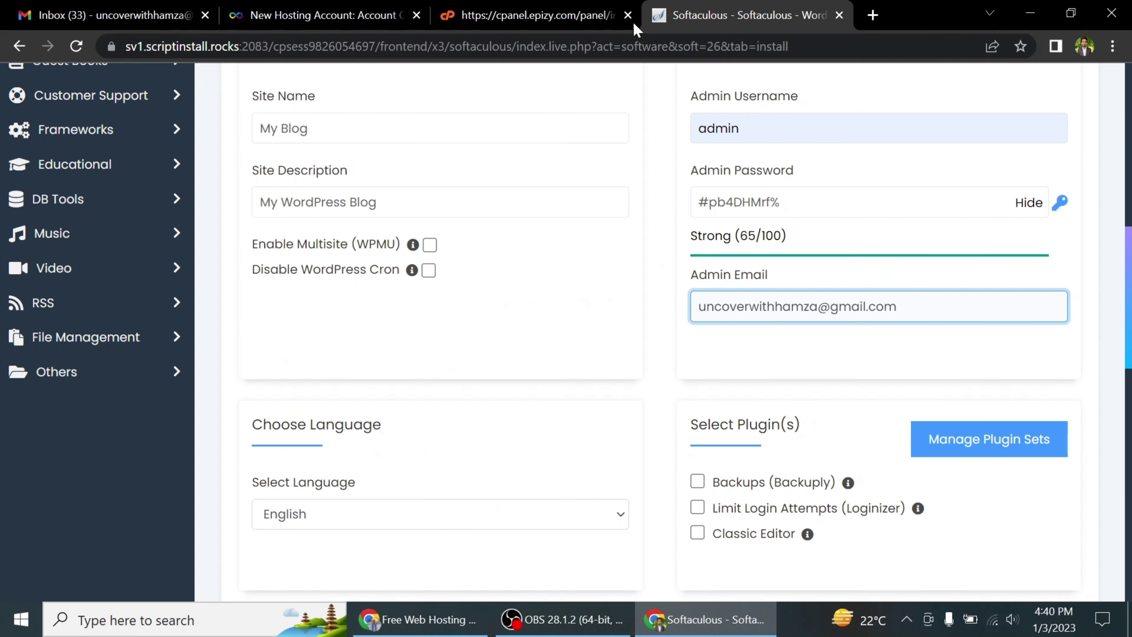
{"action": "left_click_drag", "start_coordinate": [706, 306], "coordinate": [876, 305]}
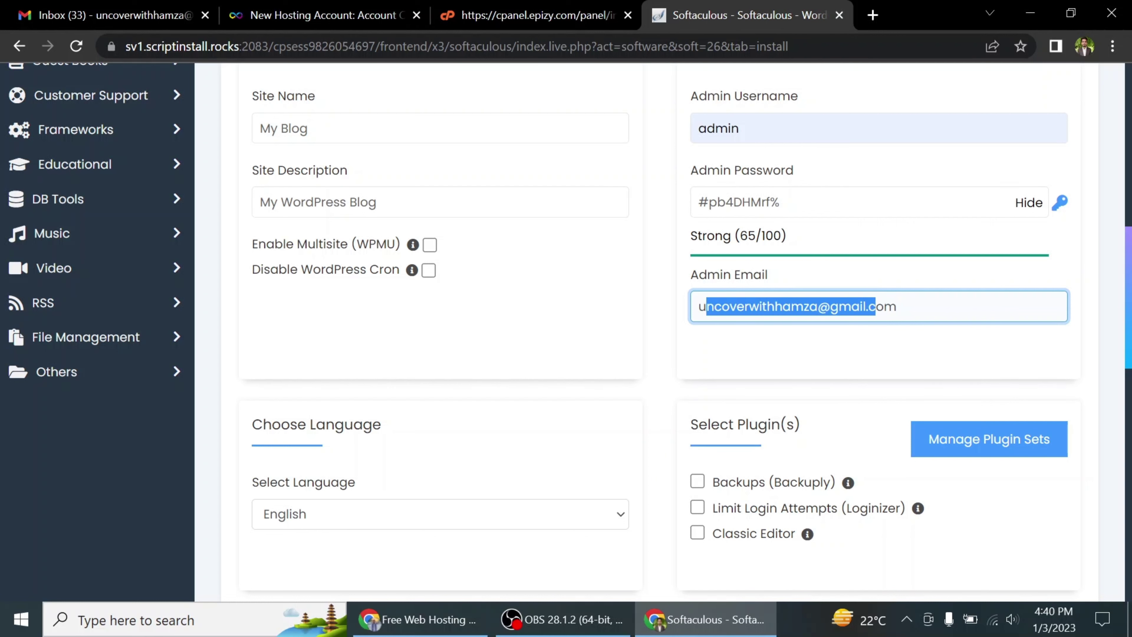
{"action": "left_click", "coordinate": [876, 306]}
Keep English as the WordPress site language
{"action": "scroll", "coordinate": [375, 298], "scroll_direction": "down", "scroll_amount": 2}
{"action": "scroll", "coordinate": [376, 298], "scroll_direction": "down", "scroll_amount": 2}
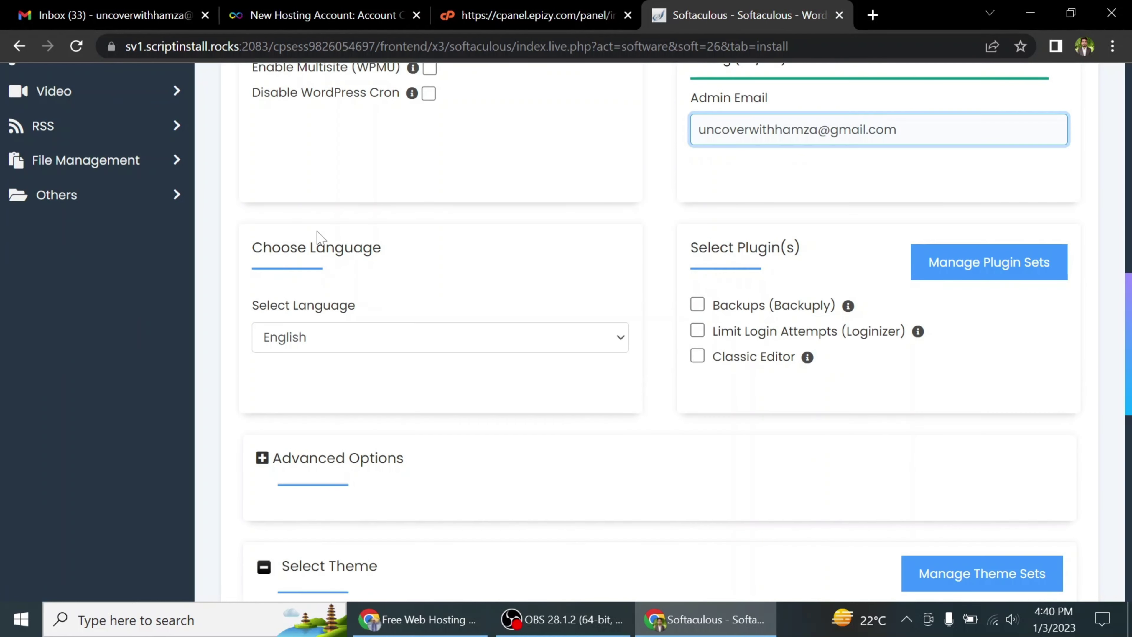
{"action": "left_click_drag", "start_coordinate": [252, 248], "coordinate": [447, 254]}
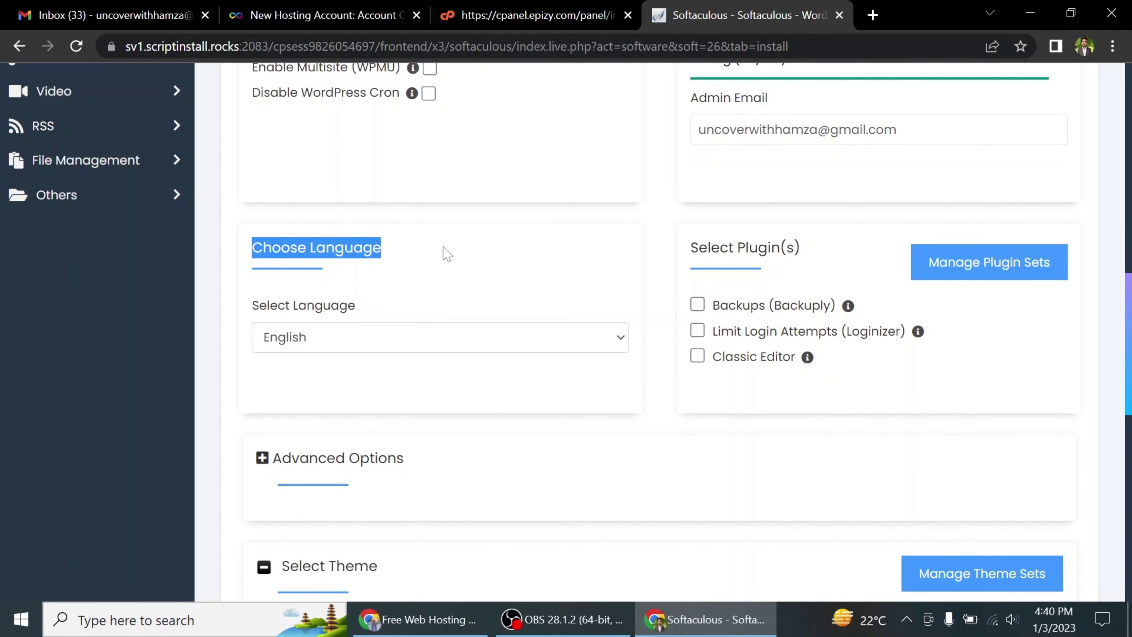
{"action": "left_click", "coordinate": [407, 339]}
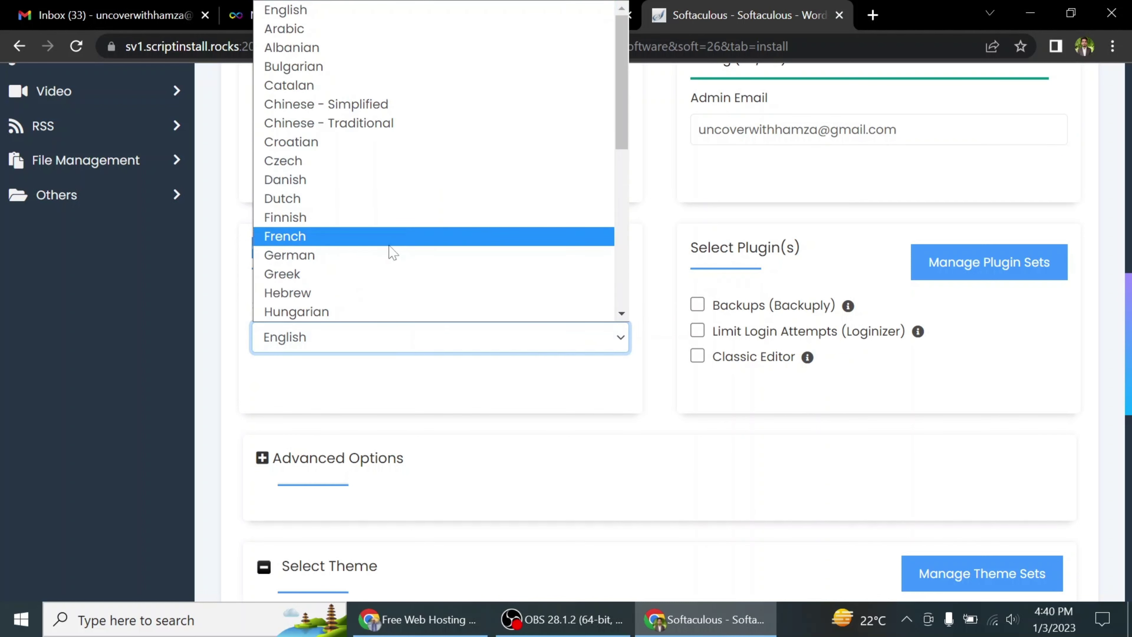
{"action": "left_click", "coordinate": [375, 295]}
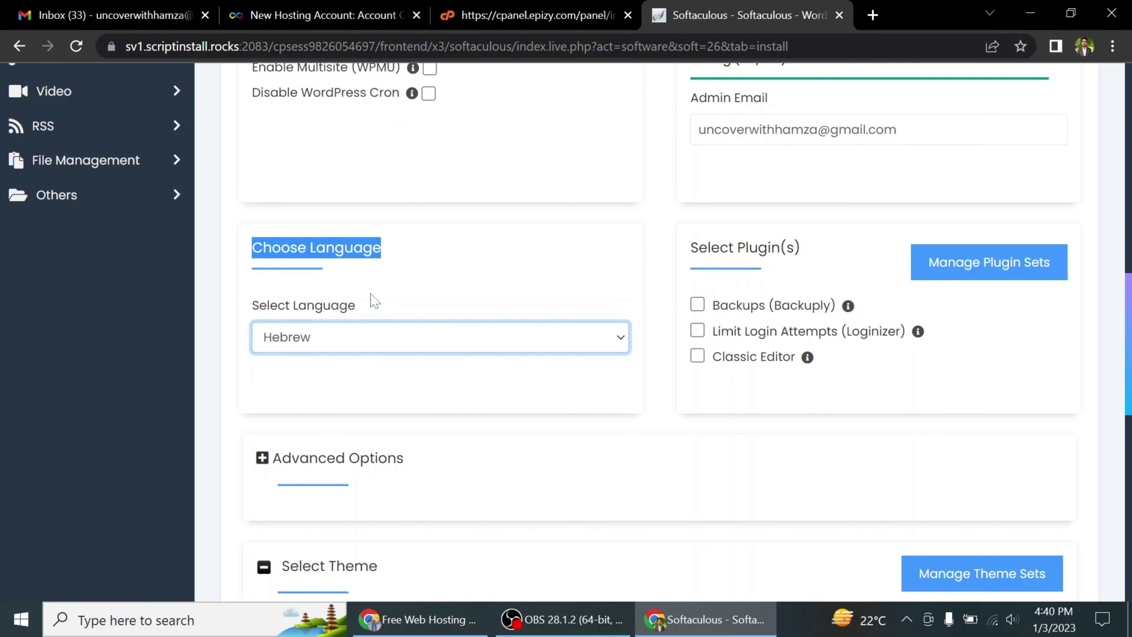
{"action": "left_click", "coordinate": [370, 337]}
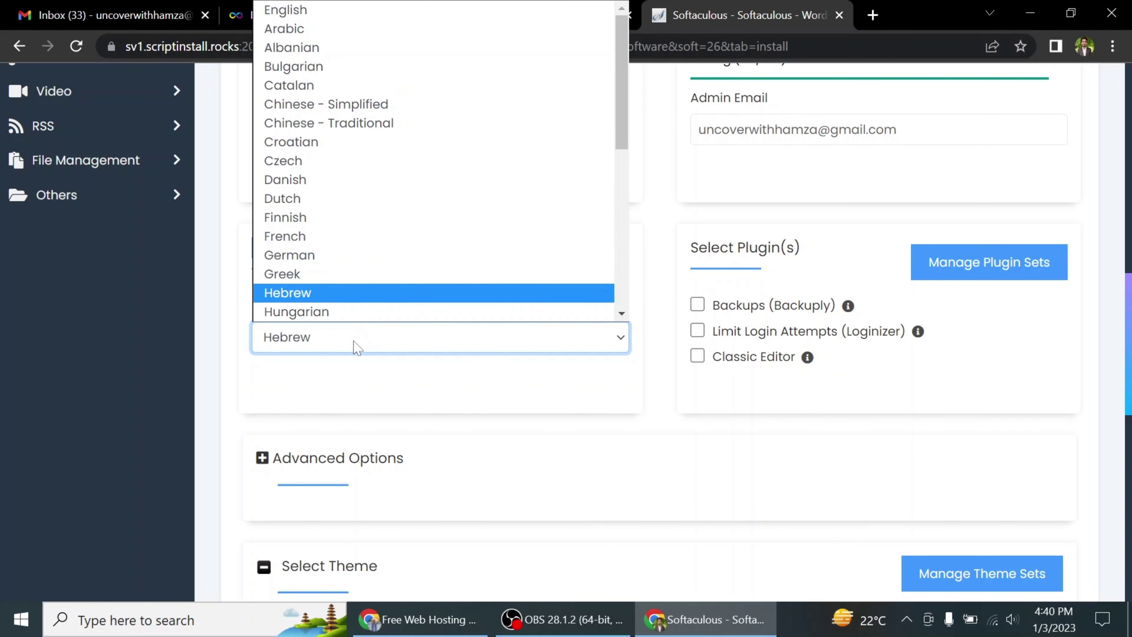
{"action": "left_click", "coordinate": [361, 11]}
{"action": "left_click", "coordinate": [475, 229]}
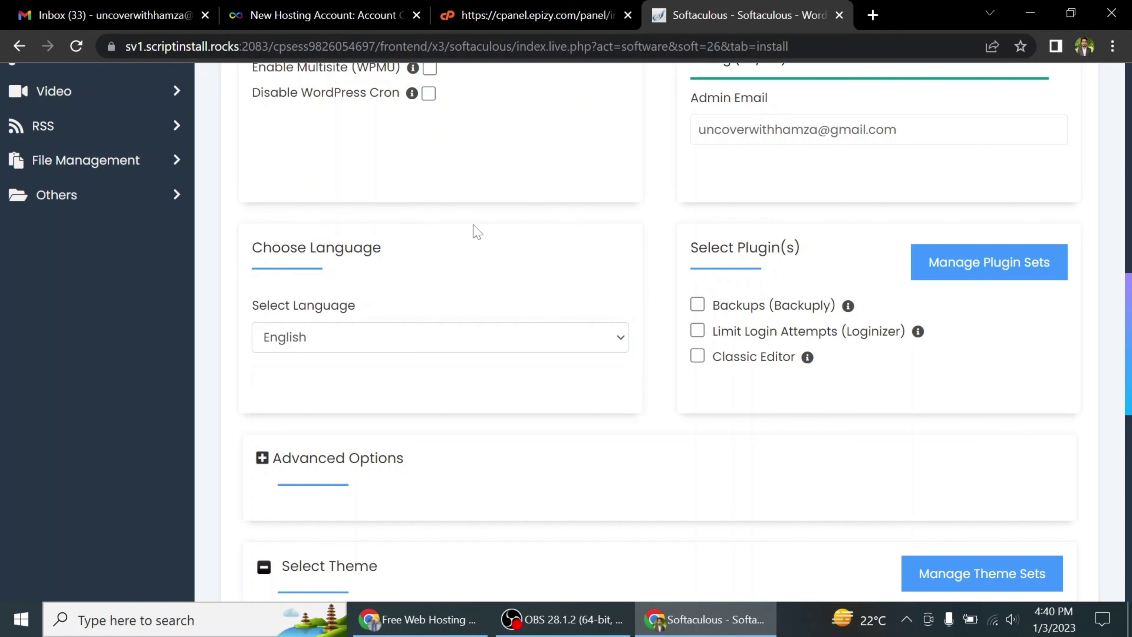
Tick the Limit Login Attempts (Loginizer) plugin
{"action": "scroll", "coordinate": [490, 223], "scroll_direction": "down", "scroll_amount": 2}
{"action": "left_click_drag", "start_coordinate": [690, 159], "coordinate": [811, 159]}
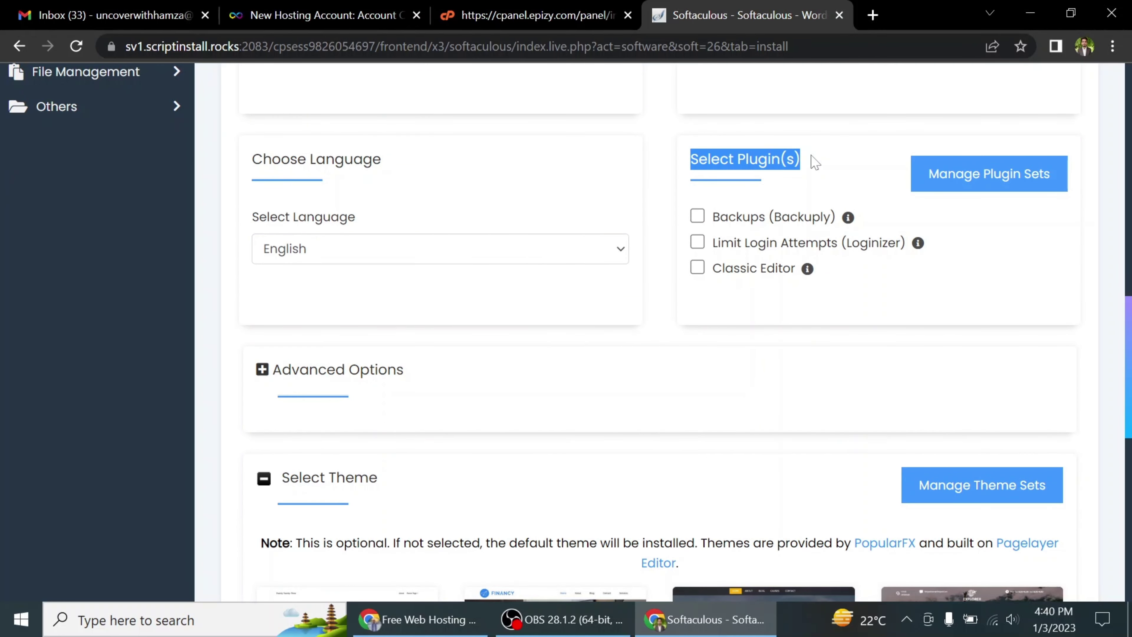
{"action": "left_click", "coordinate": [811, 162]}
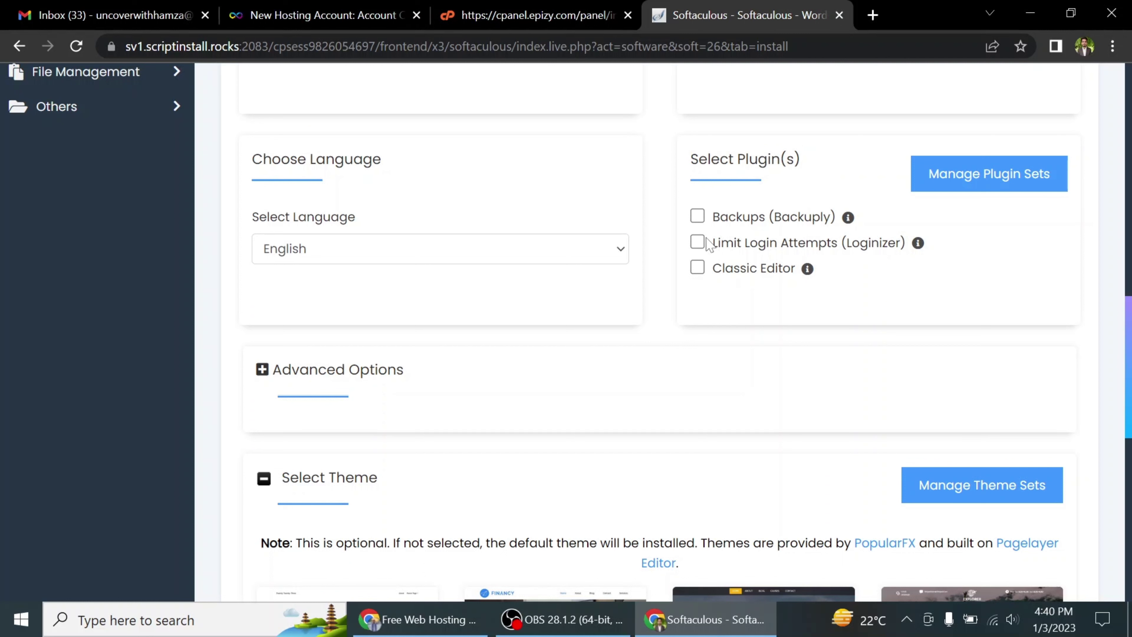
{"action": "left_click", "coordinate": [698, 242]}
{"action": "mouse_move", "coordinate": [922, 245]}
{"action": "scroll", "coordinate": [446, 341], "scroll_direction": "down", "scroll_amount": 2}
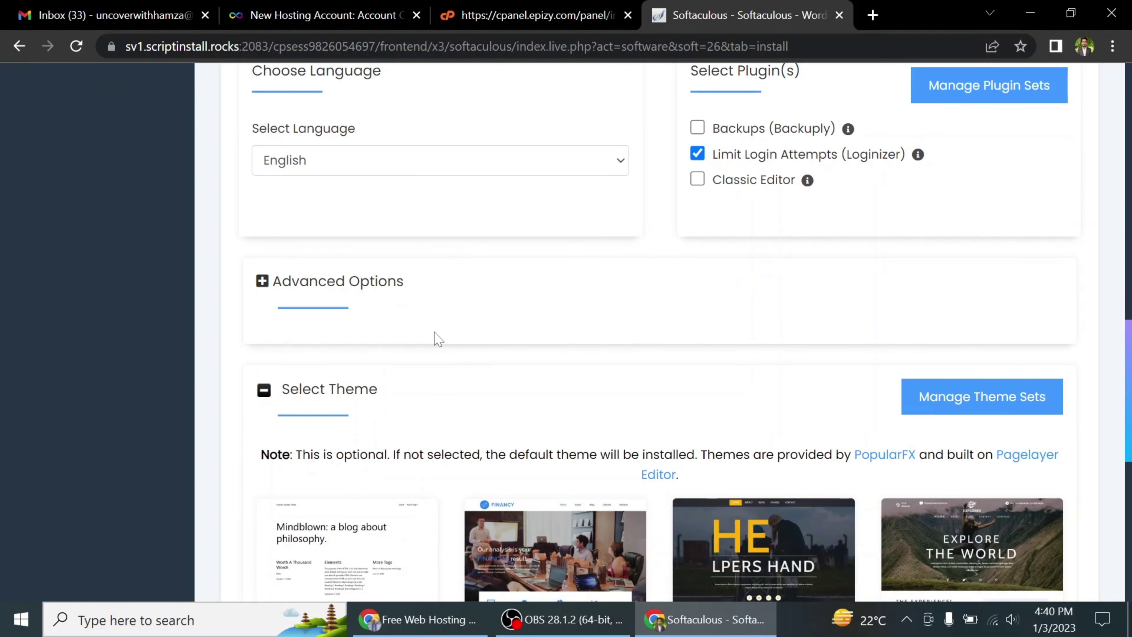
{"action": "left_click", "coordinate": [341, 289]}
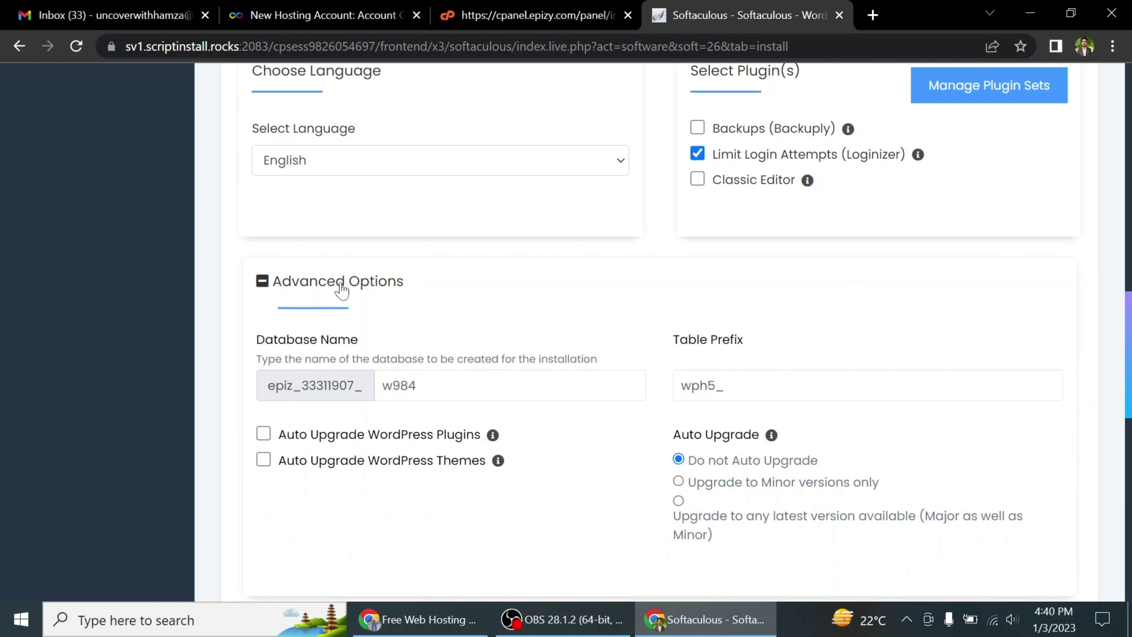
{"action": "scroll", "coordinate": [391, 284], "scroll_direction": "down", "scroll_amount": 4}
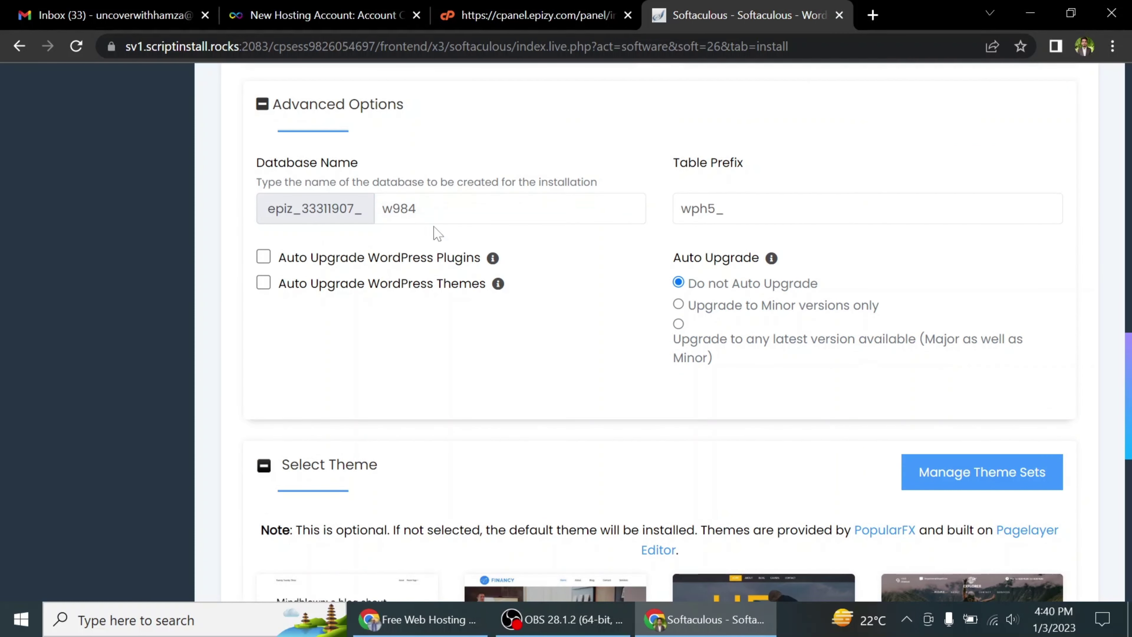
{"action": "scroll", "coordinate": [437, 233], "scroll_direction": "up", "scroll_amount": 2}
{"action": "left_click", "coordinate": [386, 192]}
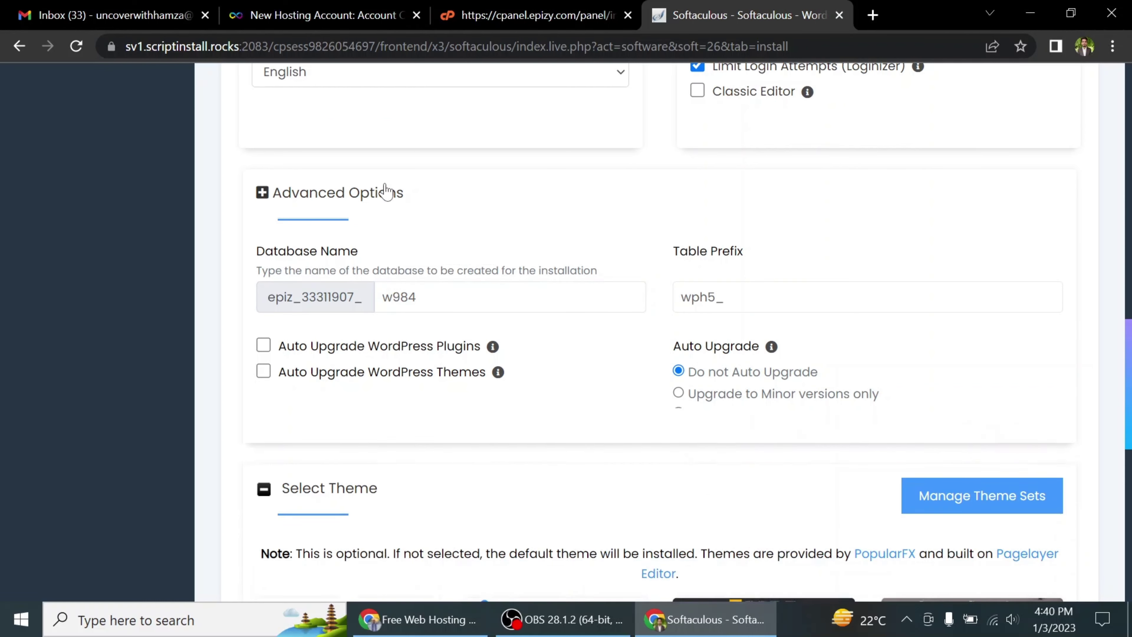
{"action": "scroll", "coordinate": [384, 190], "scroll_direction": "down", "scroll_amount": 2}
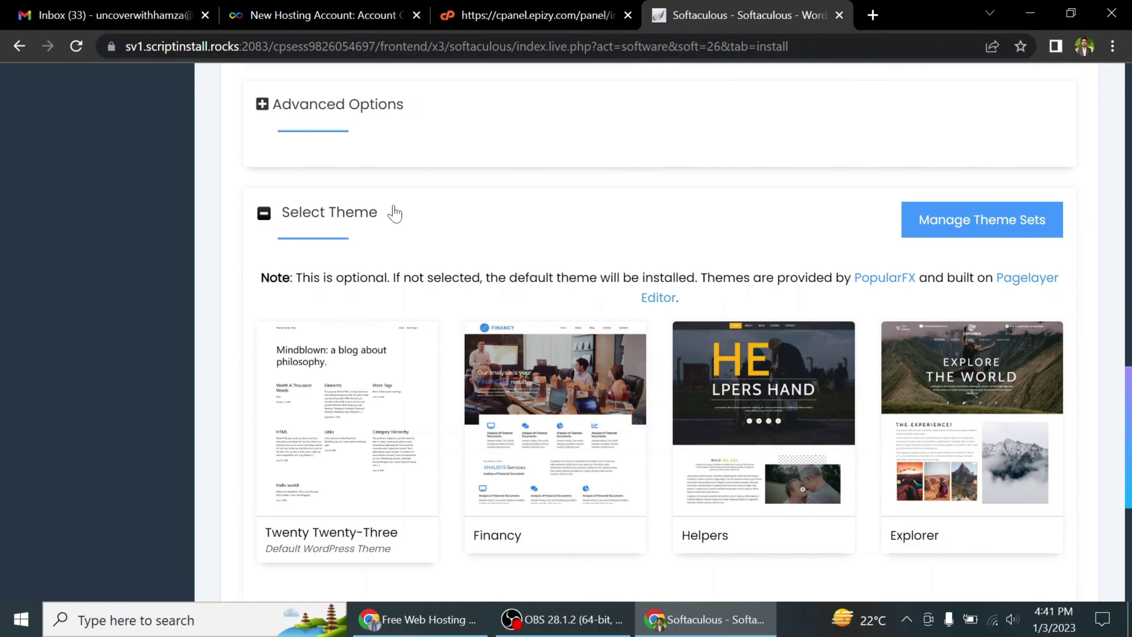
{"action": "left_click_drag", "start_coordinate": [395, 213], "coordinate": [252, 214]}
{"action": "left_click", "coordinate": [240, 221]}
{"action": "scroll", "coordinate": [388, 212], "scroll_direction": "down", "scroll_amount": 4}
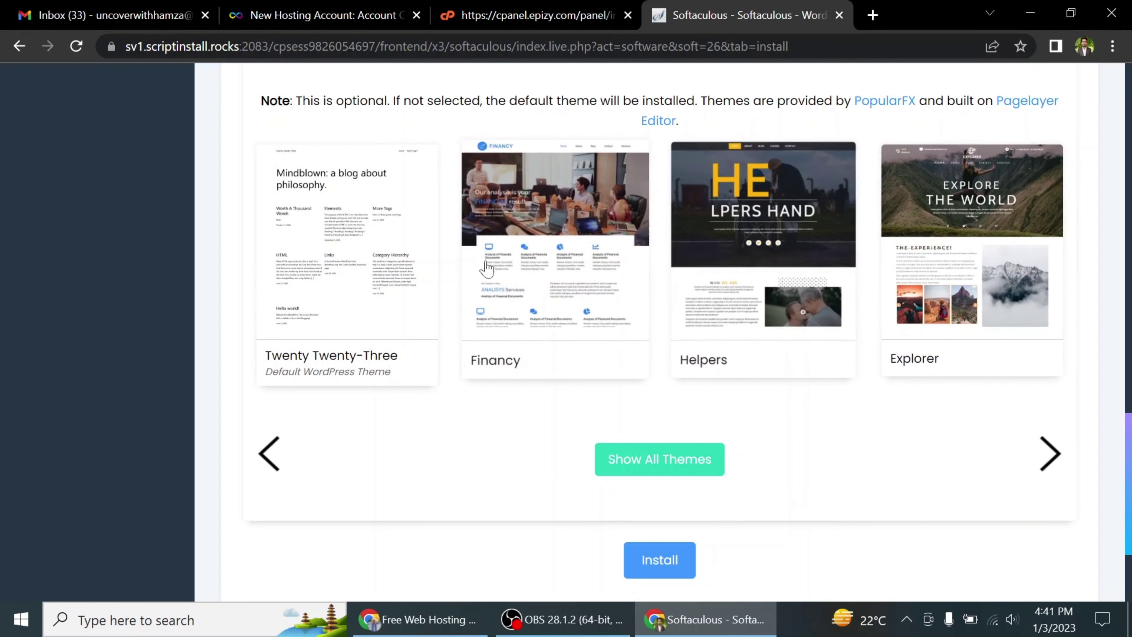
{"action": "scroll", "coordinate": [324, 434], "scroll_direction": "down", "scroll_amount": 3}
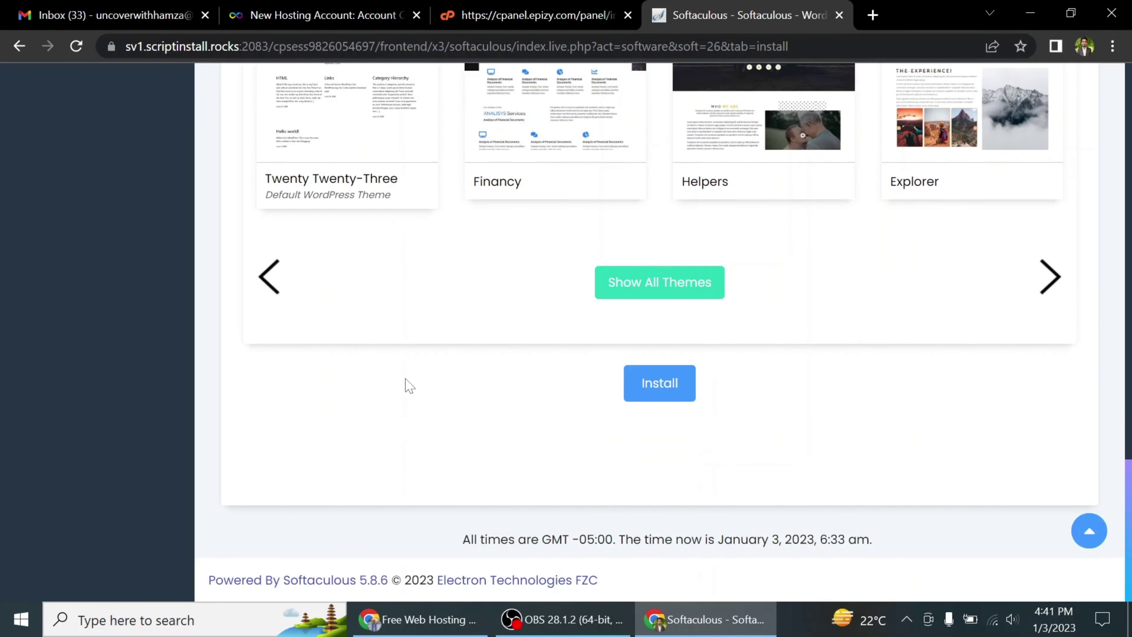
{"action": "scroll", "coordinate": [581, 303], "scroll_direction": "up", "scroll_amount": 15}
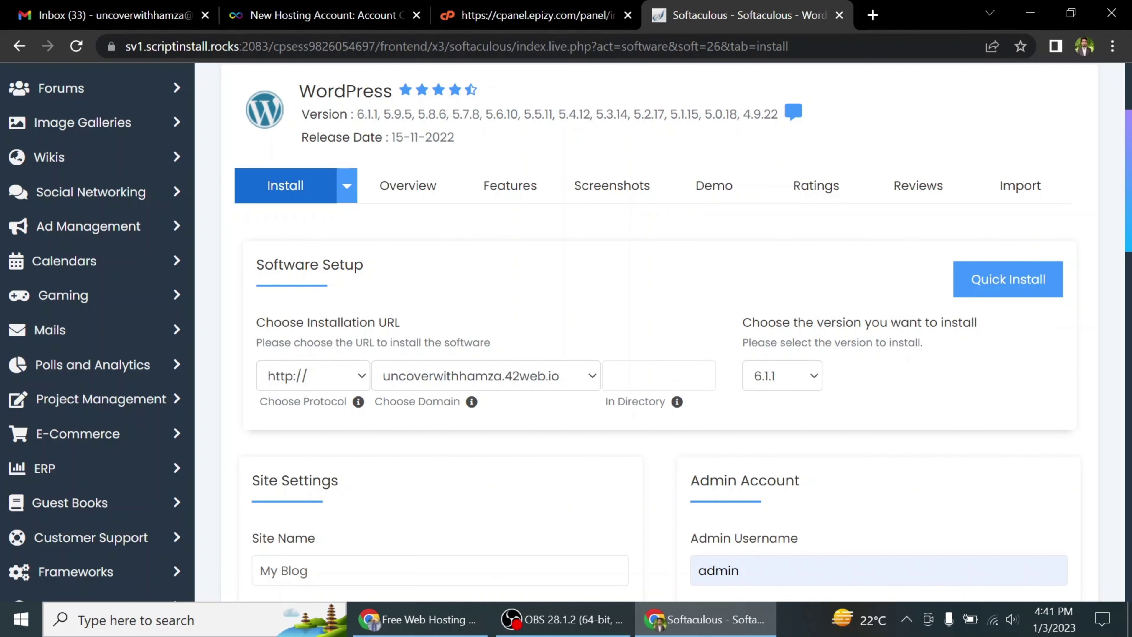
{"action": "scroll", "coordinate": [520, 261], "scroll_direction": "down", "scroll_amount": 15}
{"action": "scroll", "coordinate": [605, 257], "scroll_direction": "down", "scroll_amount": 8}
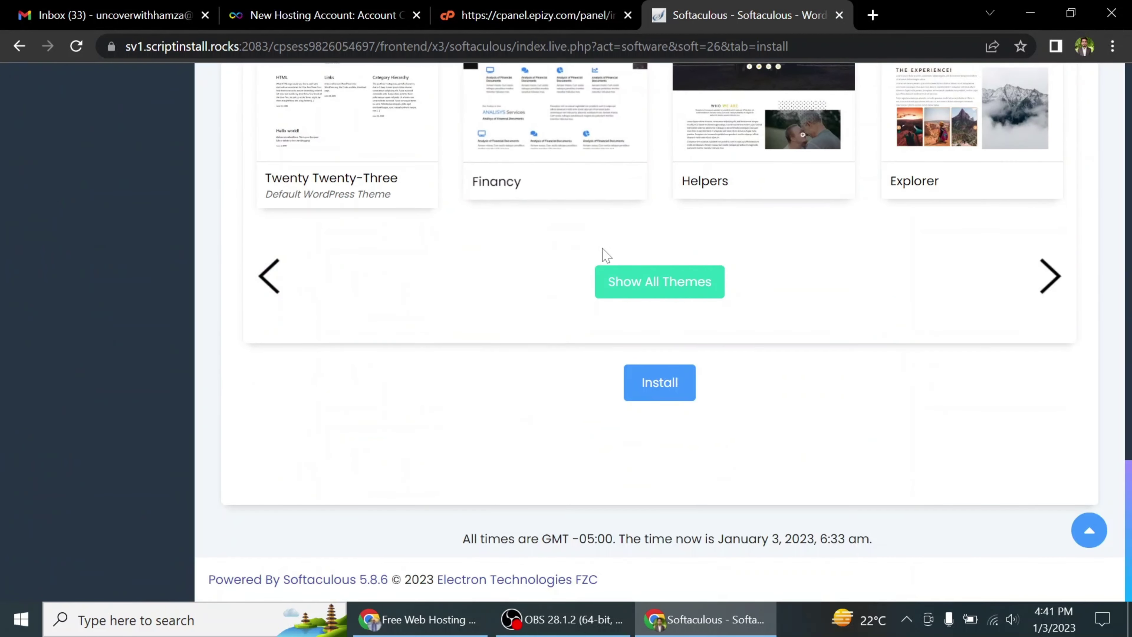
Install WordPress and review the success message with the site and wp-admin URLs
{"action": "left_click", "coordinate": [648, 382]}
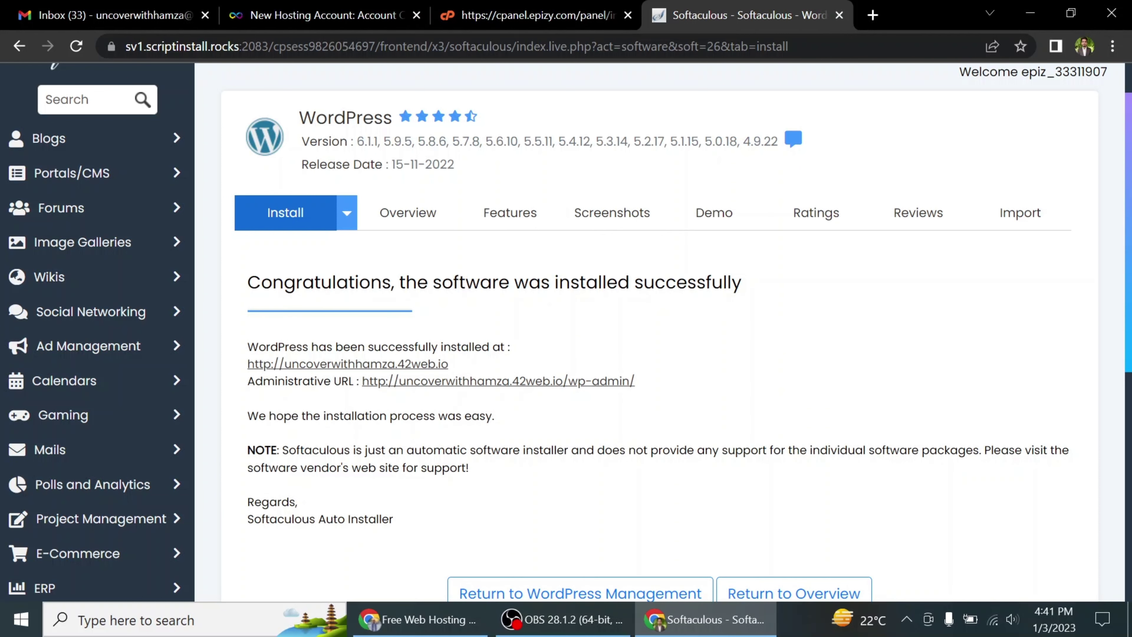
{"action": "left_click_drag", "start_coordinate": [248, 282], "coordinate": [731, 282]}
{"action": "left_click", "coordinate": [731, 285]}
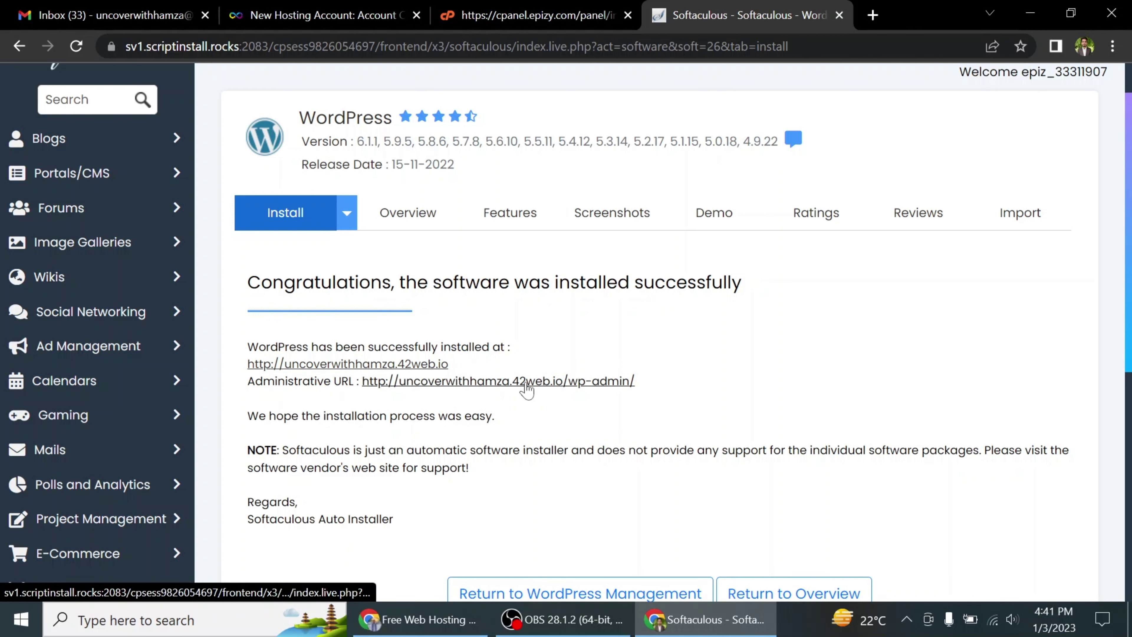
{"action": "scroll", "coordinate": [387, 237], "scroll_direction": "down", "scroll_amount": 2}
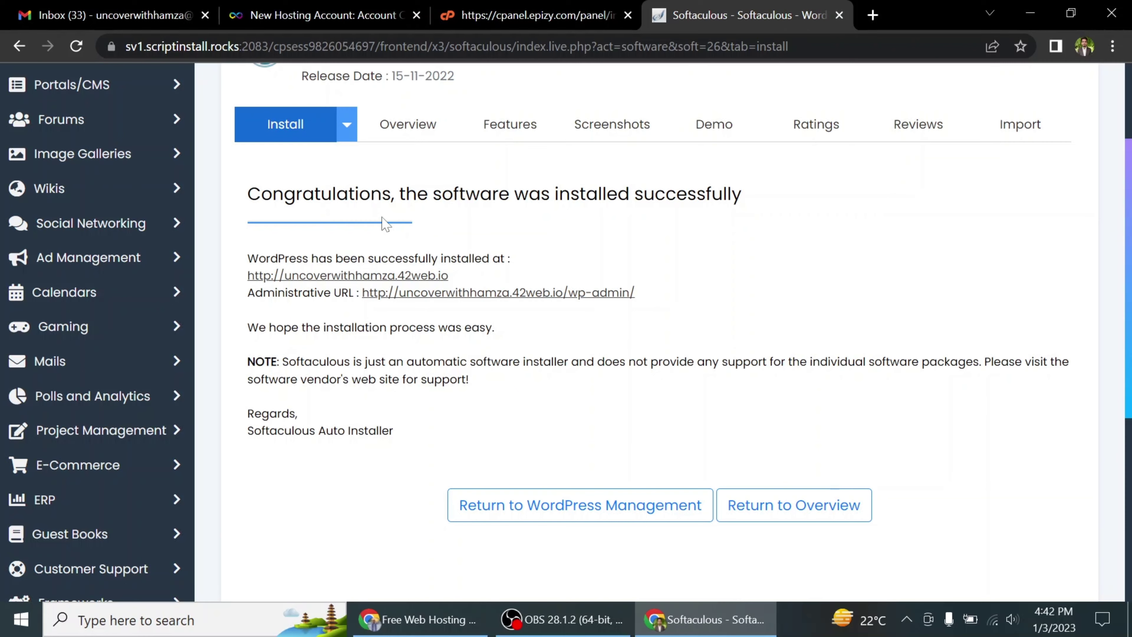
Open VistaPanel's Email Accounts page past the ad, then return to the Account Created tab
{"action": "left_click", "coordinate": [314, 10]}
{"action": "left_click", "coordinate": [447, 7]}
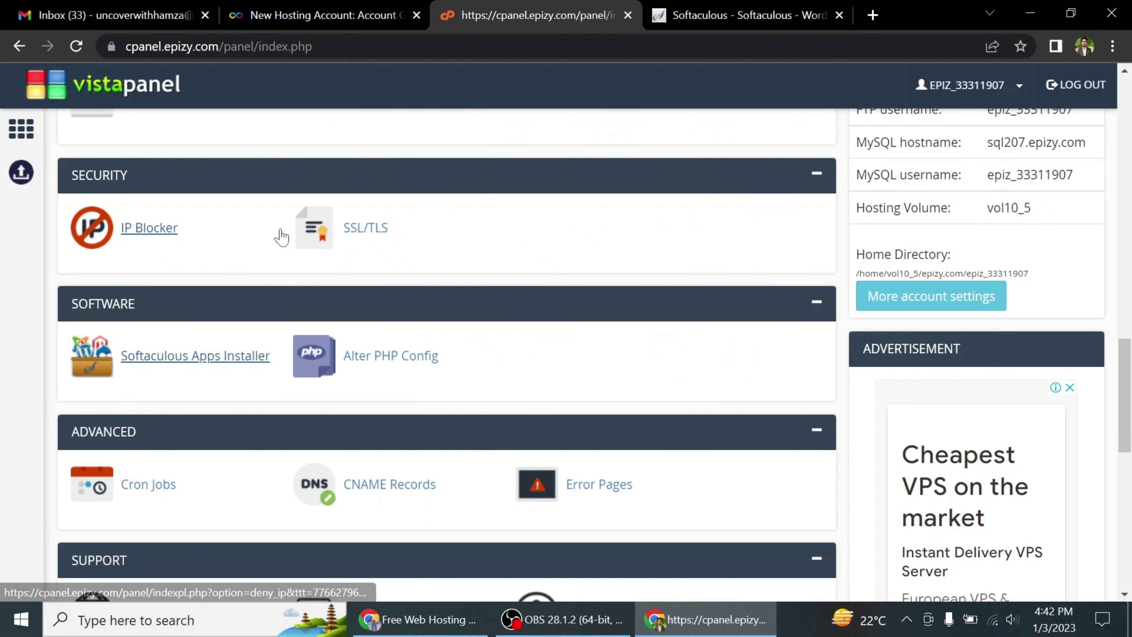
{"action": "scroll", "coordinate": [278, 232], "scroll_direction": "up", "scroll_amount": 10}
{"action": "scroll", "coordinate": [280, 227], "scroll_direction": "up", "scroll_amount": 8}
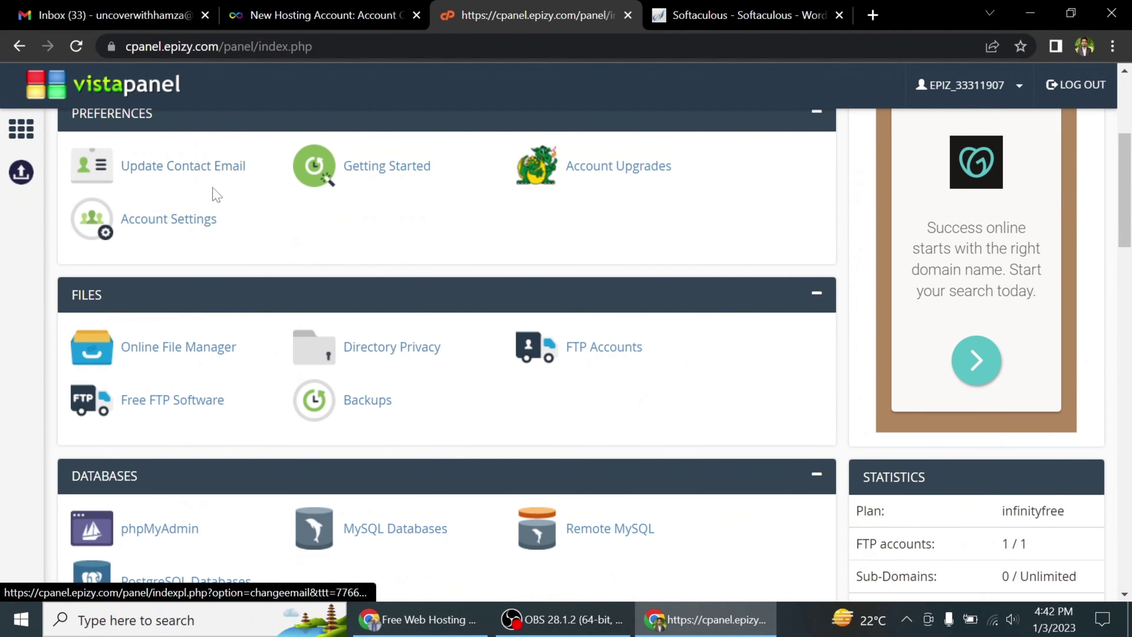
{"action": "scroll", "coordinate": [205, 217], "scroll_direction": "down", "scroll_amount": 5}
{"action": "scroll", "coordinate": [134, 374], "scroll_direction": "down", "scroll_amount": 5}
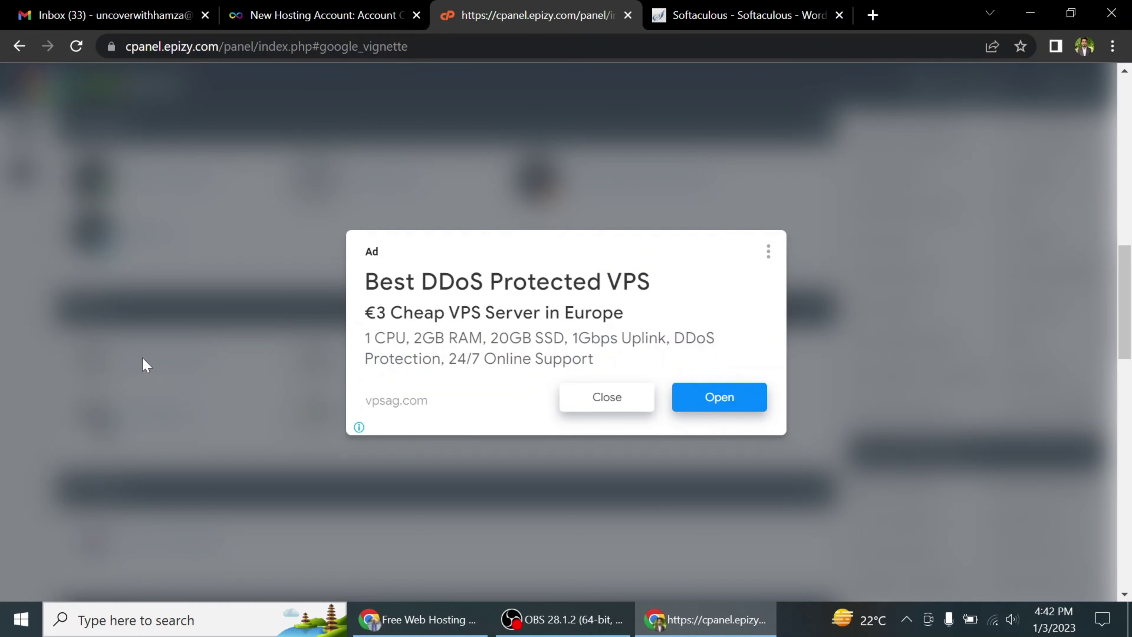
{"action": "left_click", "coordinate": [603, 404]}
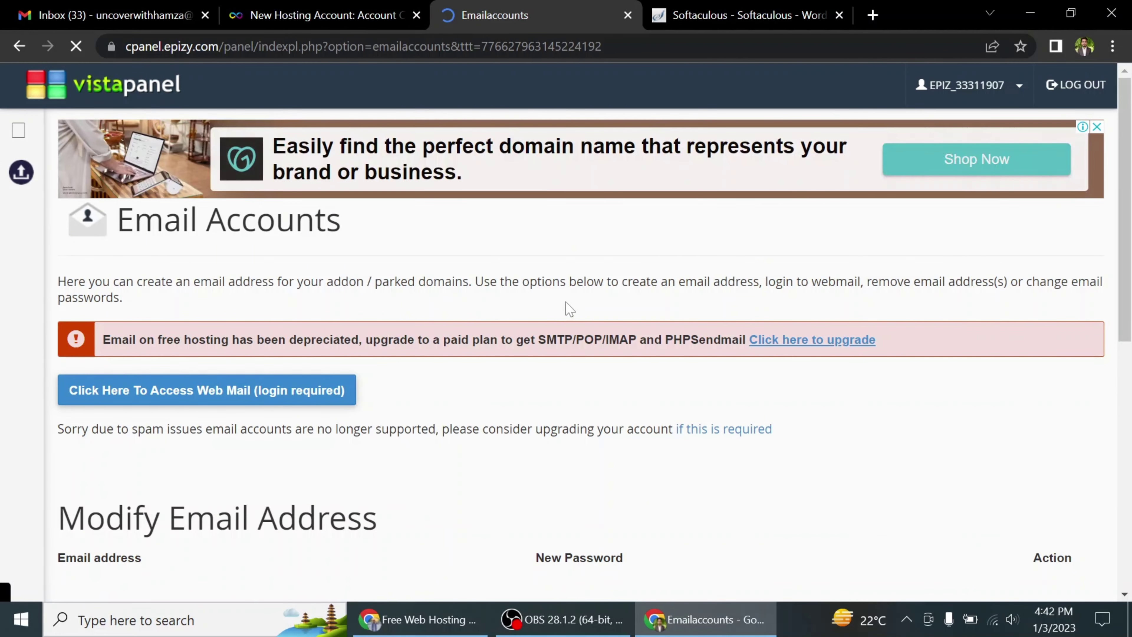
{"action": "scroll", "coordinate": [567, 308], "scroll_direction": "down", "scroll_amount": 6}
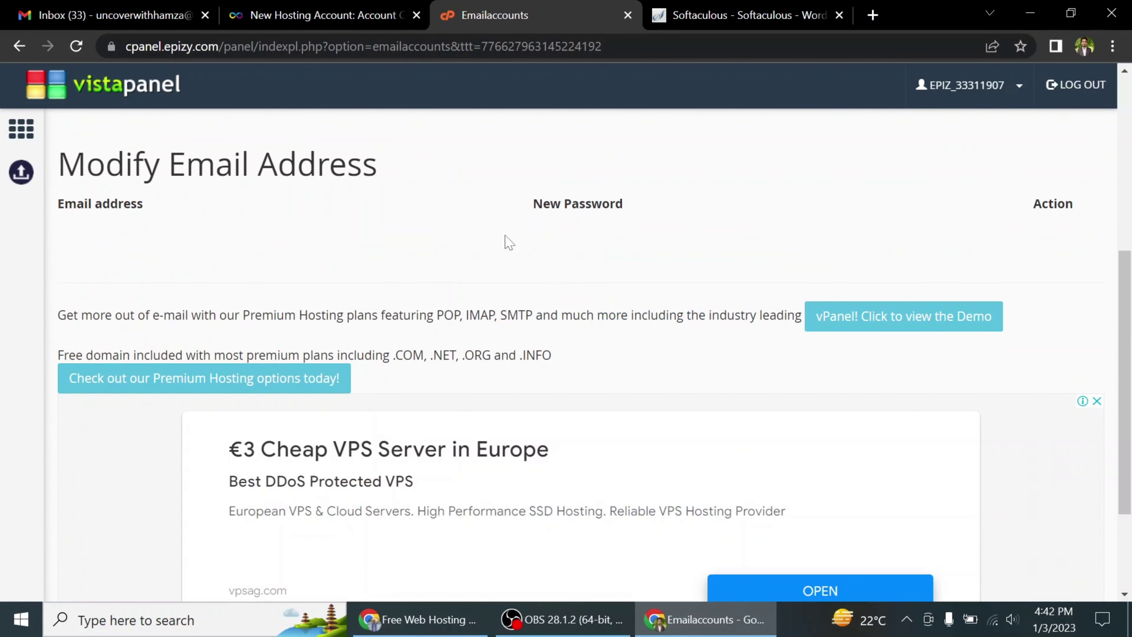
{"action": "left_click", "coordinate": [339, 15]}
{"action": "scroll", "coordinate": [268, 179], "scroll_direction": "up", "scroll_amount": 5}
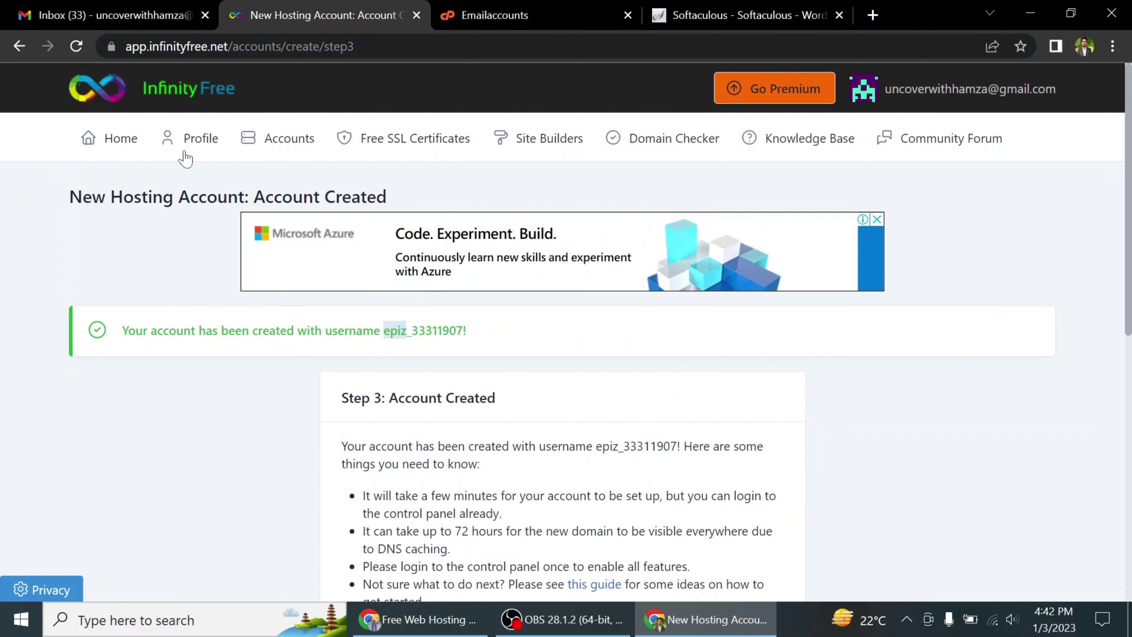
From the InfinityFree dashboard, open Free SSL Certificates in a new tab
{"action": "left_click", "coordinate": [110, 151]}
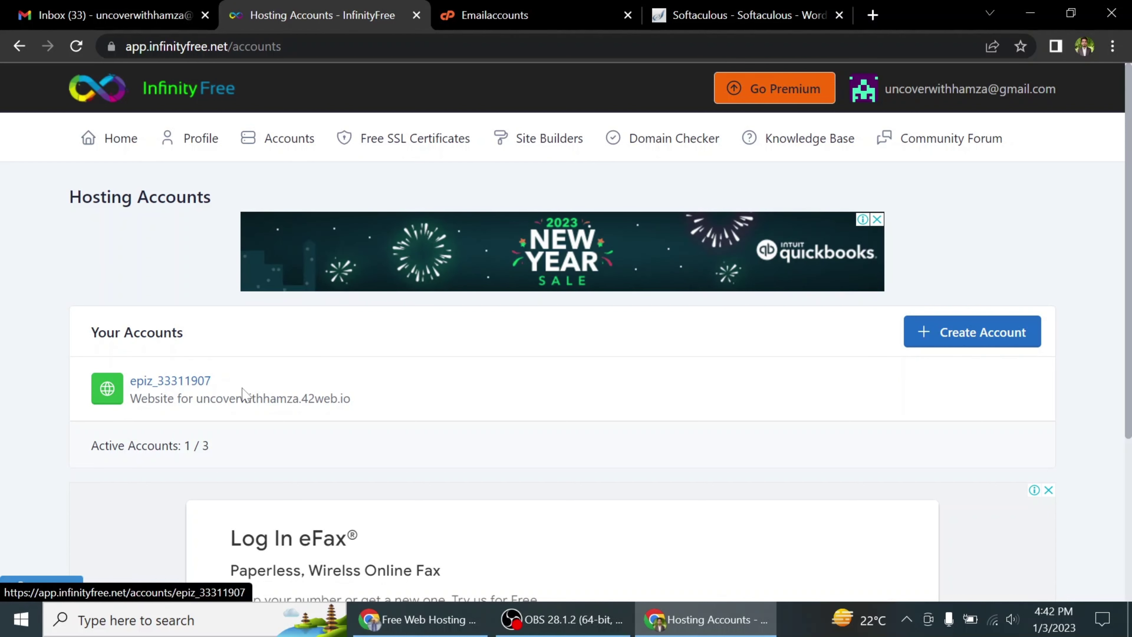
{"action": "left_click_drag", "start_coordinate": [243, 385], "coordinate": [171, 381]}
{"action": "left_click", "coordinate": [87, 303]}
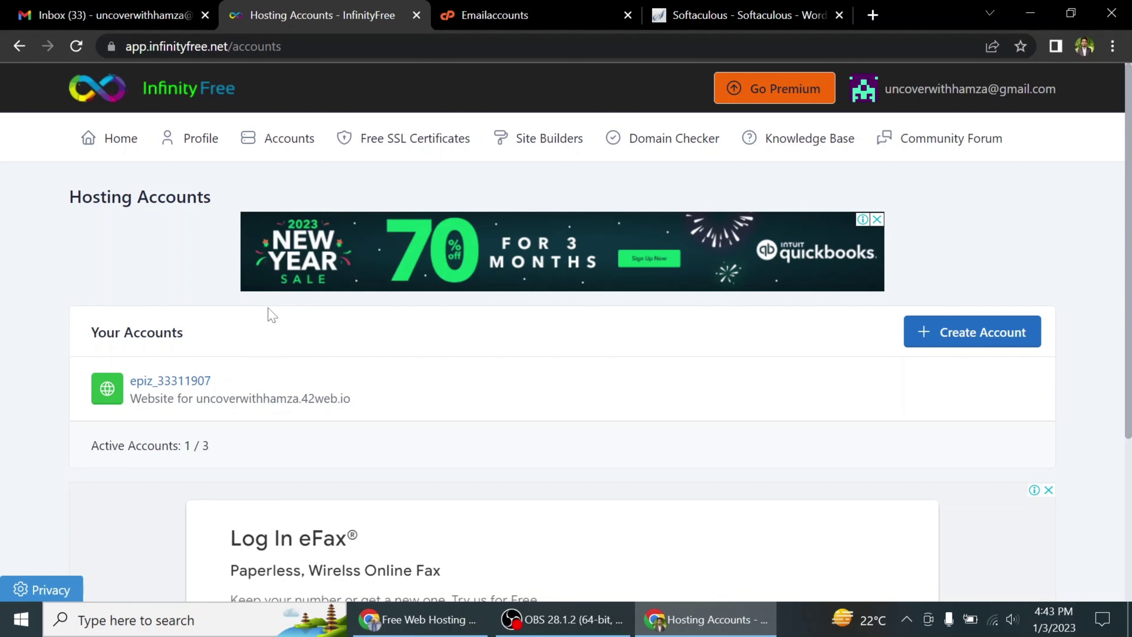
{"action": "right_click", "coordinate": [429, 146]}
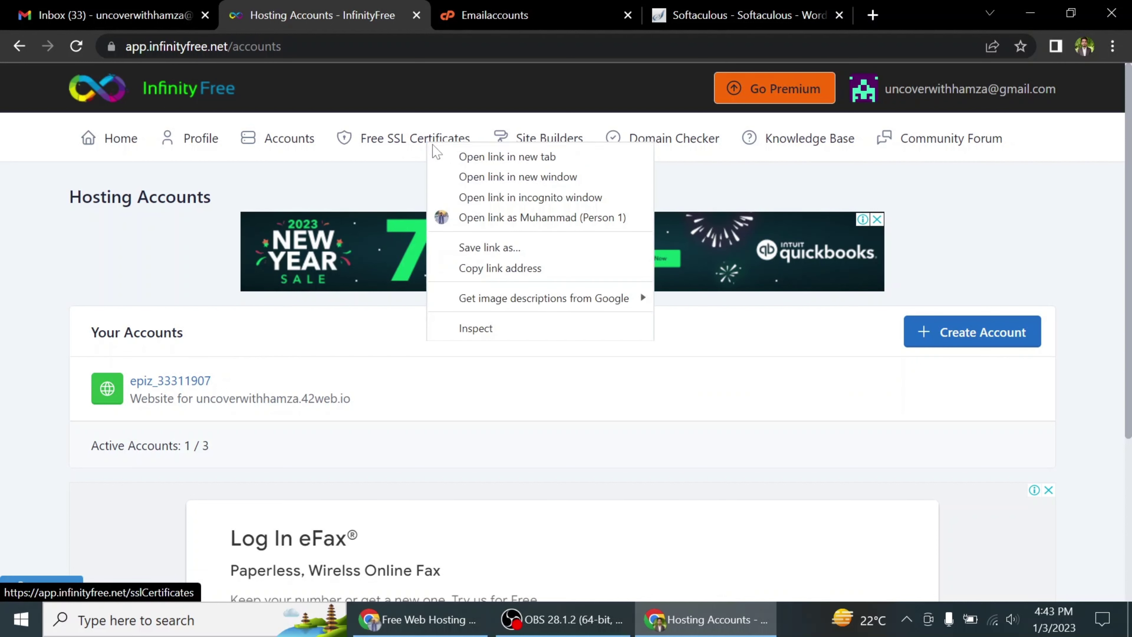
{"action": "left_click", "coordinate": [451, 156]}
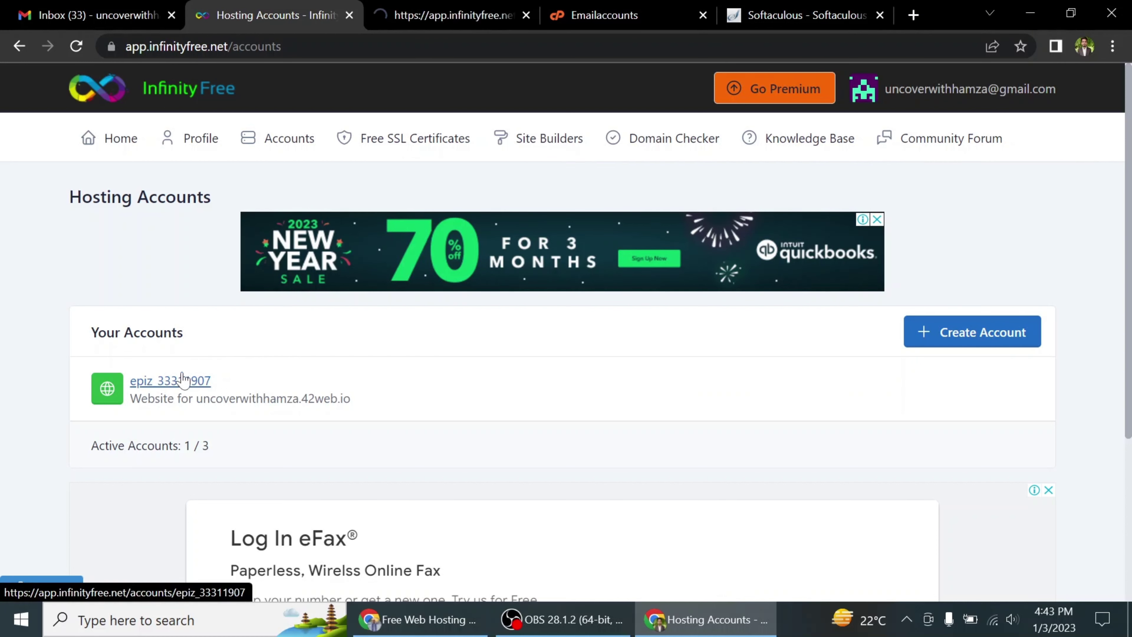
Open the hosting account's management page and launch its File Manager in a background tab
{"action": "left_click", "coordinate": [176, 379]}
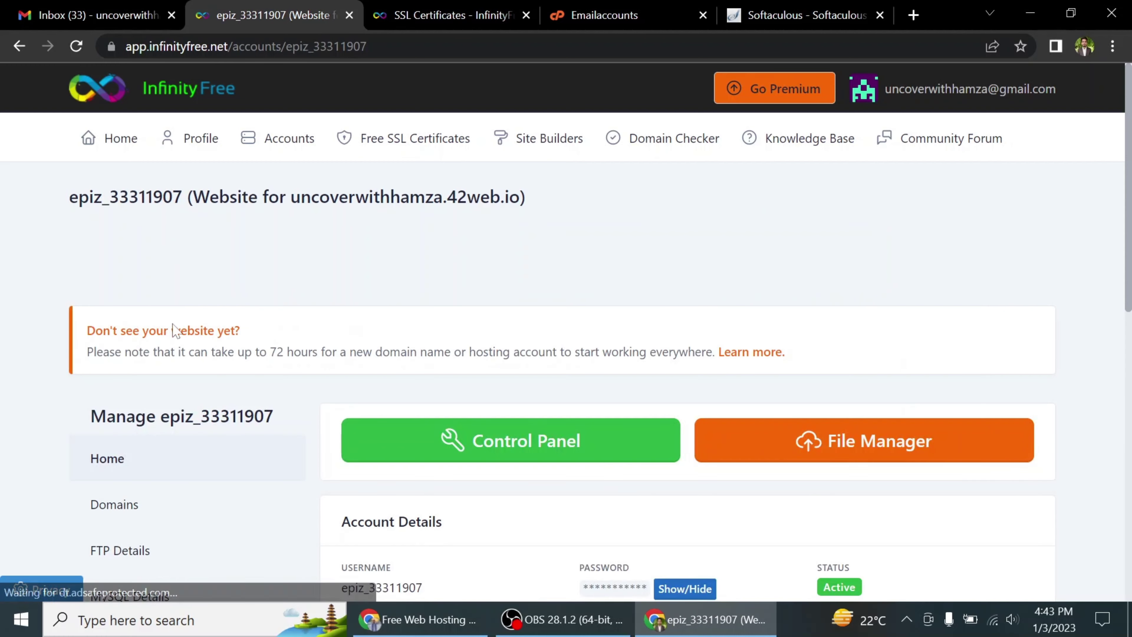
{"action": "scroll", "coordinate": [268, 201], "scroll_direction": "down", "scroll_amount": 5}
{"action": "left_click", "coordinate": [404, 13]}
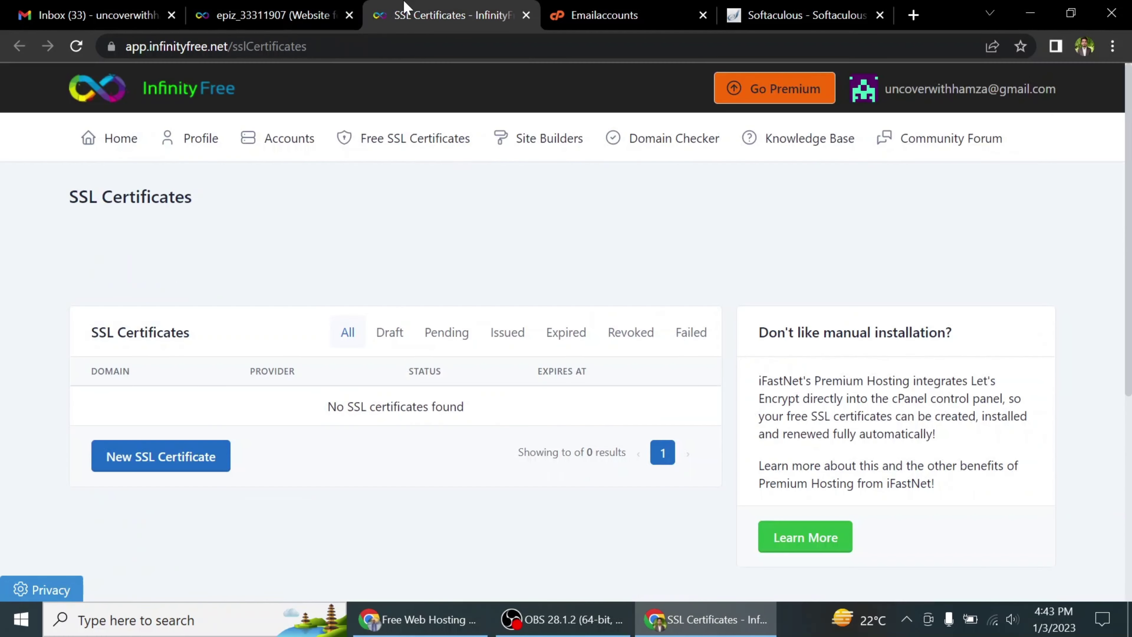
{"action": "scroll", "coordinate": [328, 206], "scroll_direction": "down", "scroll_amount": 2}
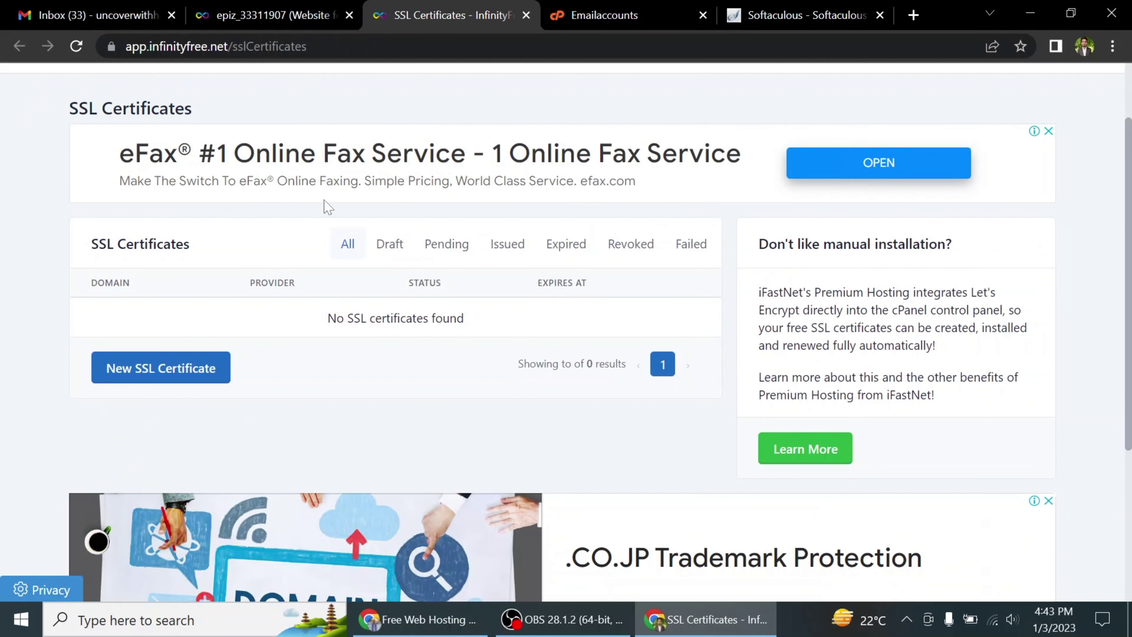
{"action": "left_click", "coordinate": [316, 14]}
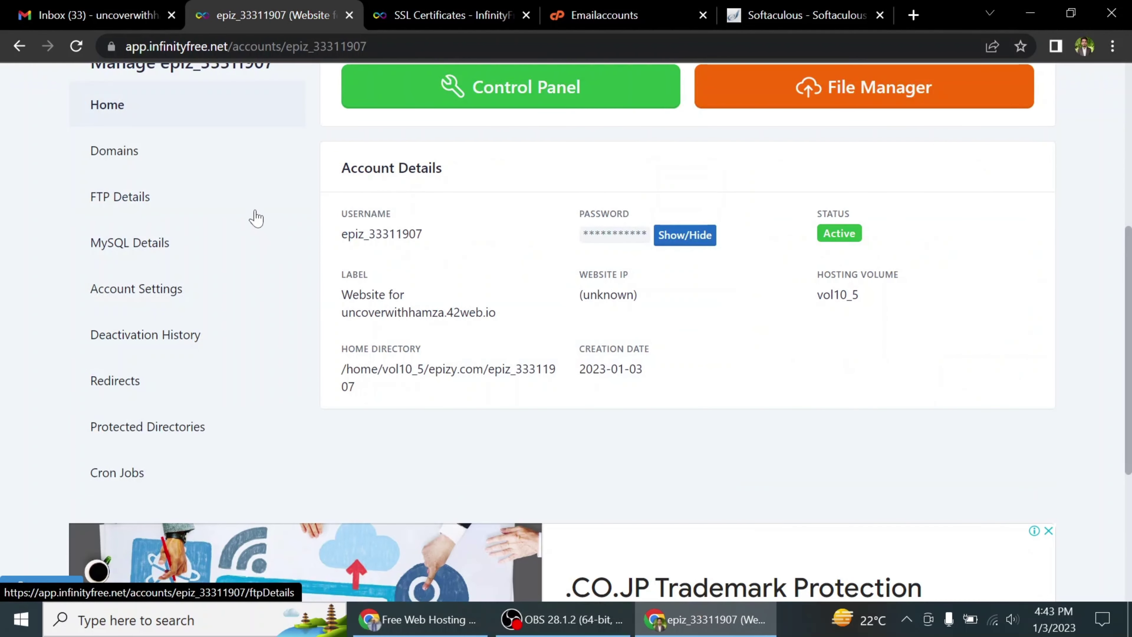
{"action": "scroll", "coordinate": [255, 217], "scroll_direction": "up", "scroll_amount": 2}
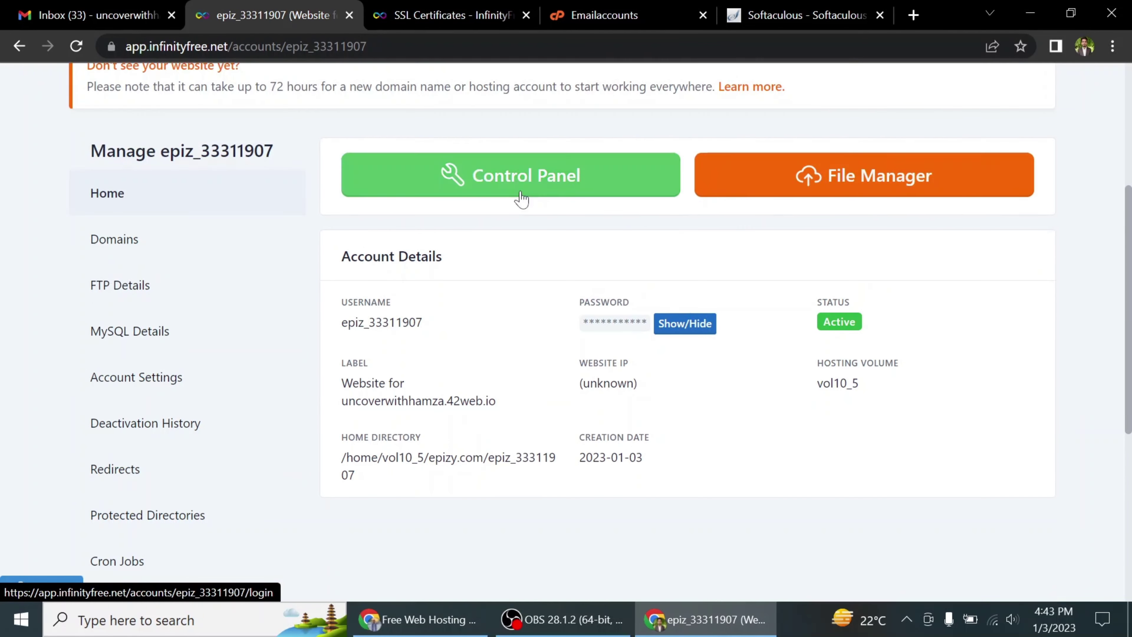
{"action": "left_click", "coordinate": [168, 200]}
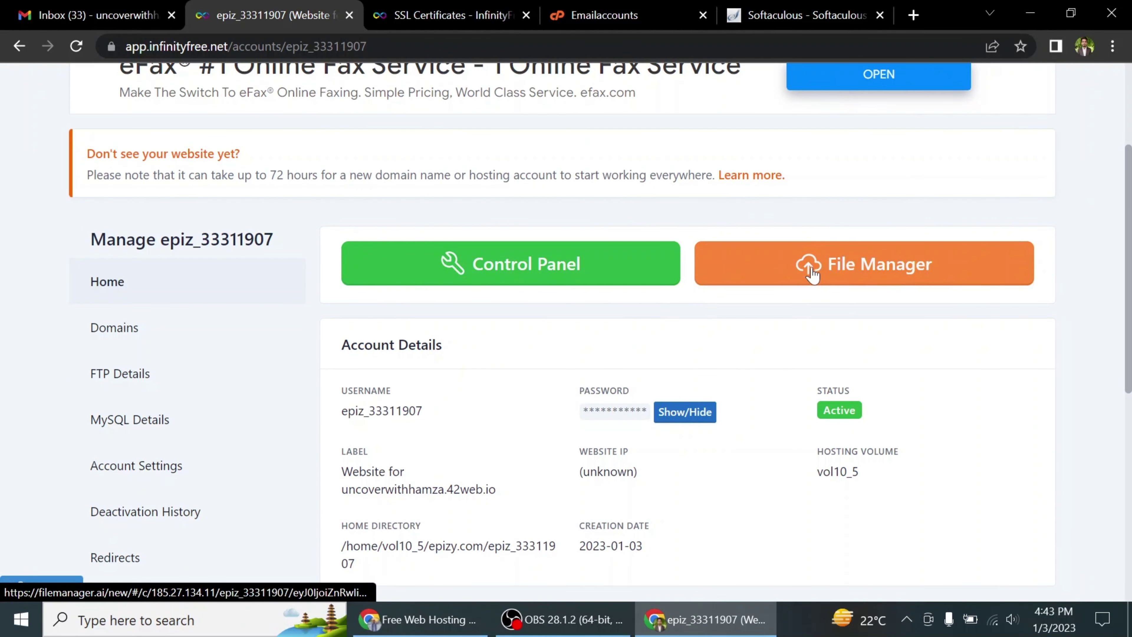
{"action": "middle_click", "coordinate": [792, 273]}
{"action": "left_click", "coordinate": [486, 13]}
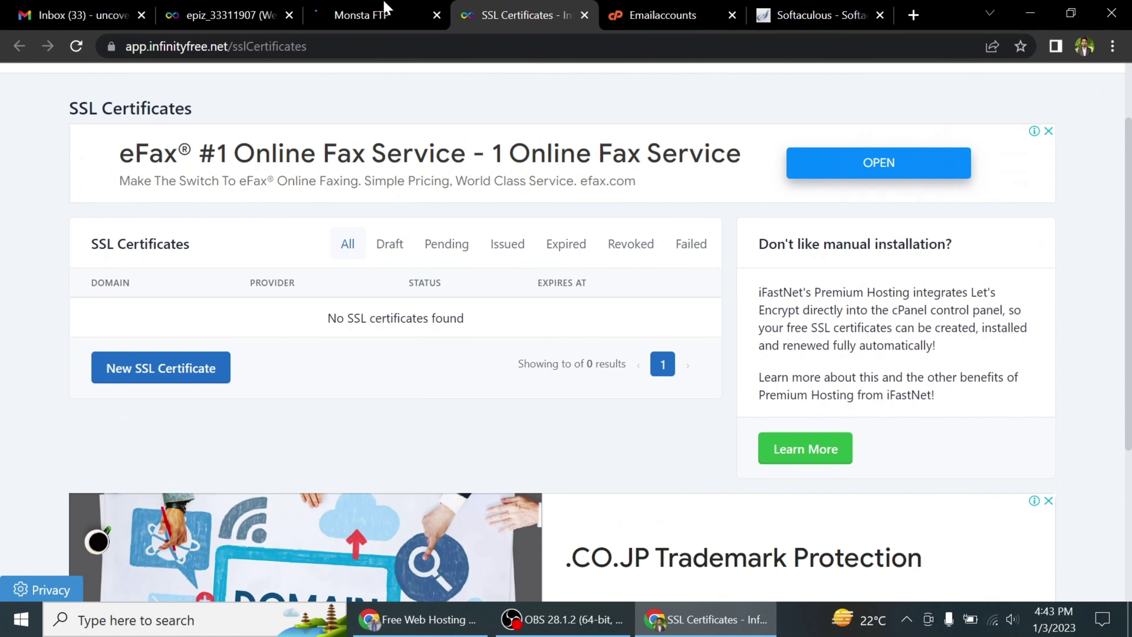
In Monsta FTP, open htdocs and peek into the wp-admin folder
{"action": "left_click", "coordinate": [386, 6]}
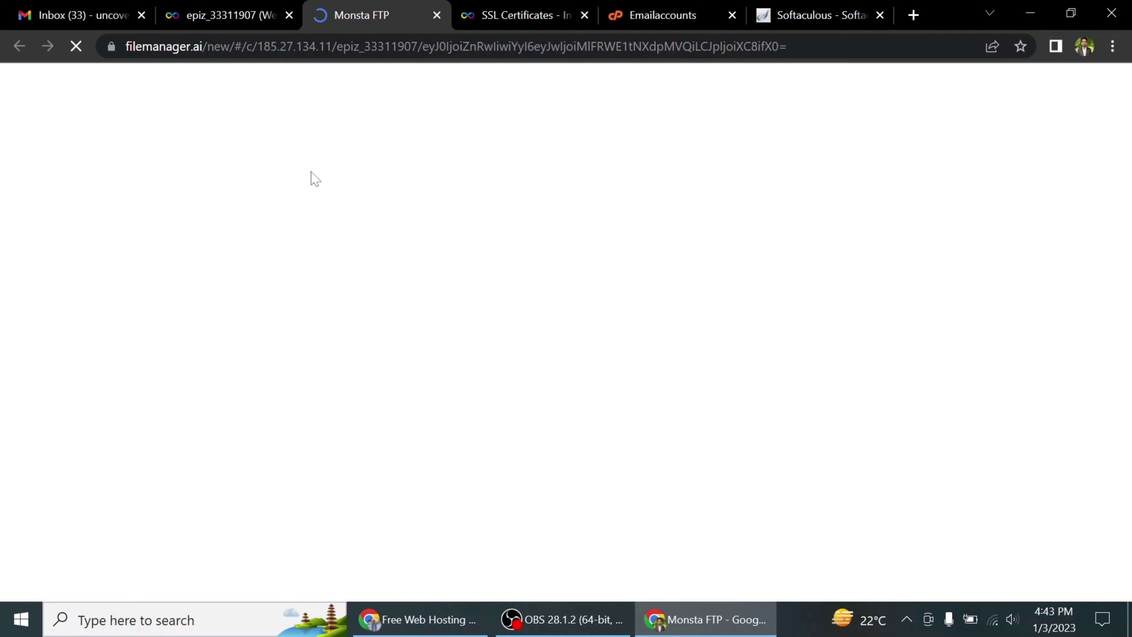
{"action": "left_click", "coordinate": [251, 17]}
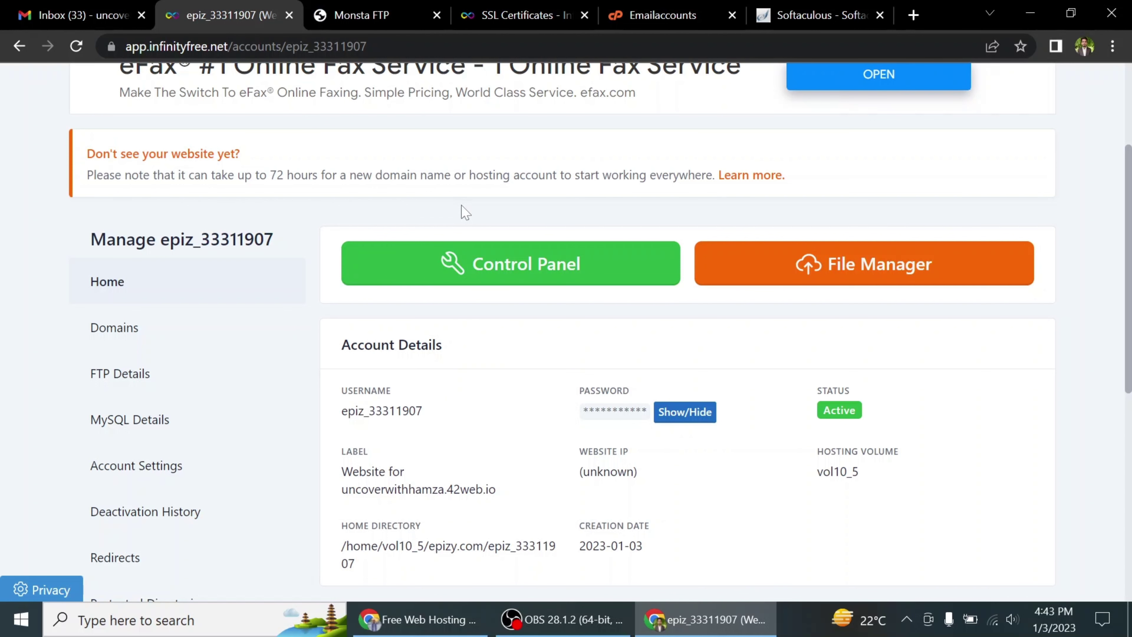
{"action": "left_click", "coordinate": [527, 274]}
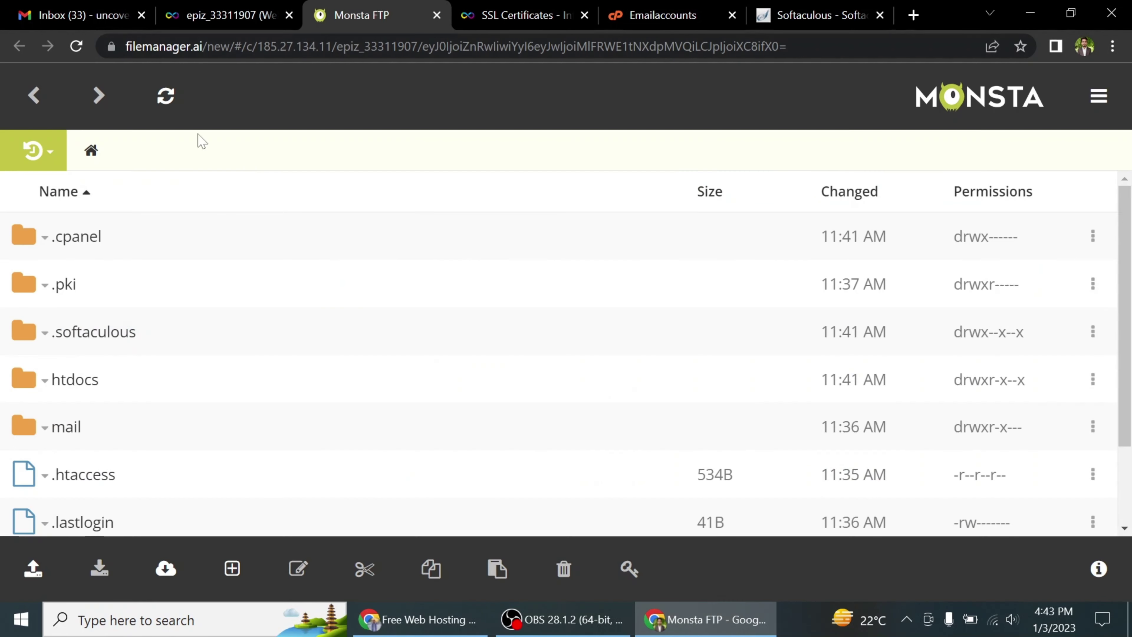
{"action": "scroll", "coordinate": [93, 339], "scroll_direction": "down", "scroll_amount": 2}
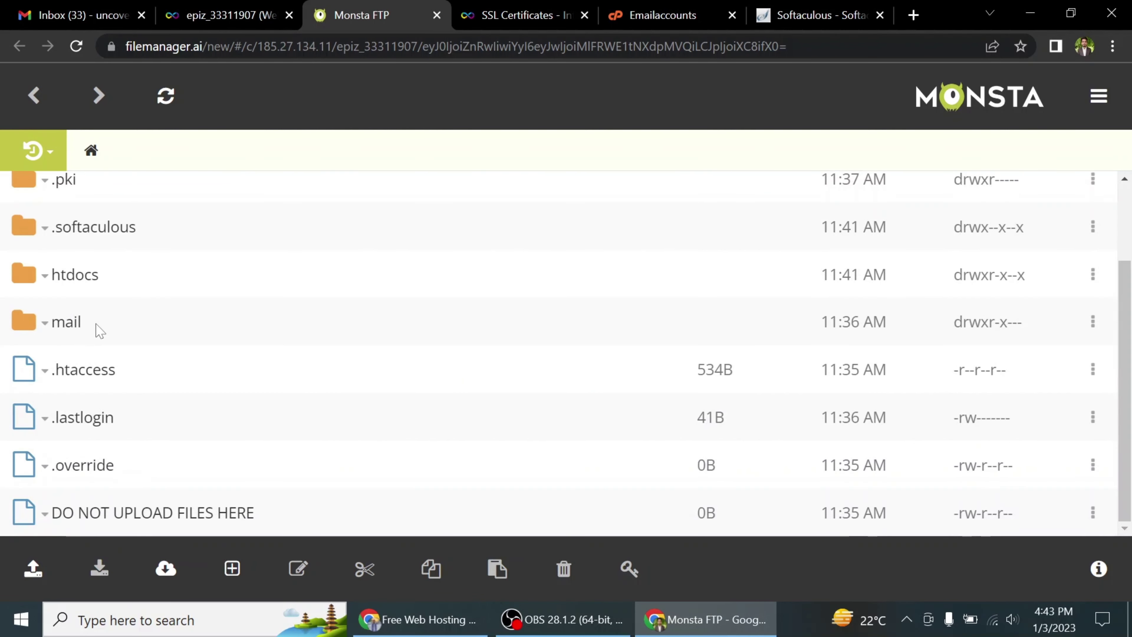
{"action": "scroll", "coordinate": [106, 321], "scroll_direction": "up", "scroll_amount": 2}
{"action": "scroll", "coordinate": [108, 317], "scroll_direction": "down", "scroll_amount": 2}
{"action": "scroll", "coordinate": [116, 333], "scroll_direction": "down", "scroll_amount": 2}
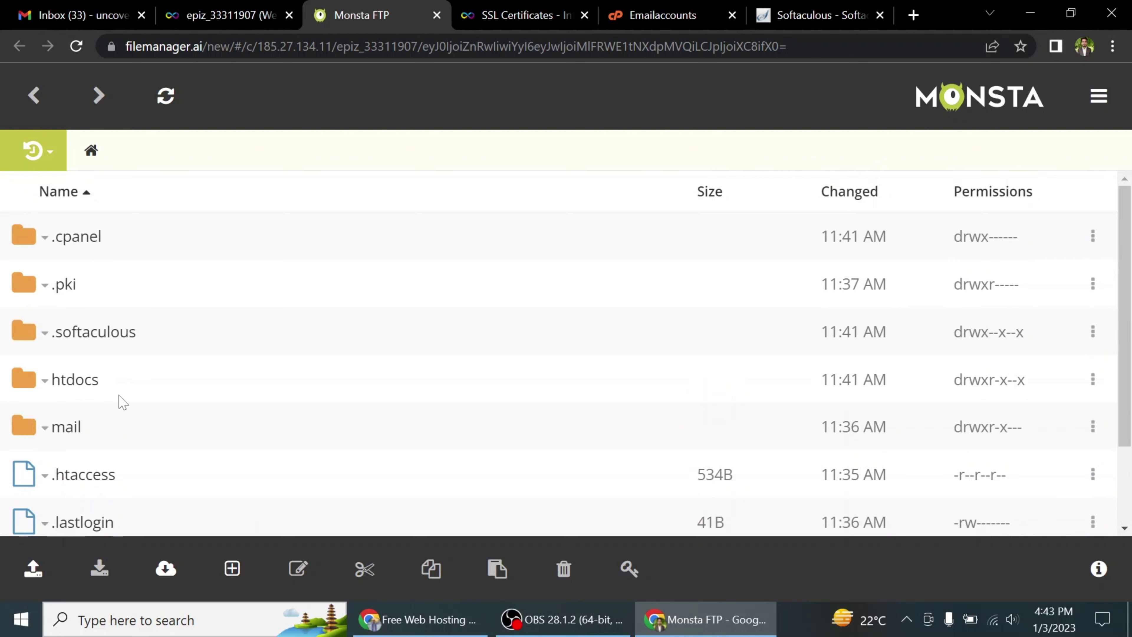
{"action": "left_click", "coordinate": [92, 380]}
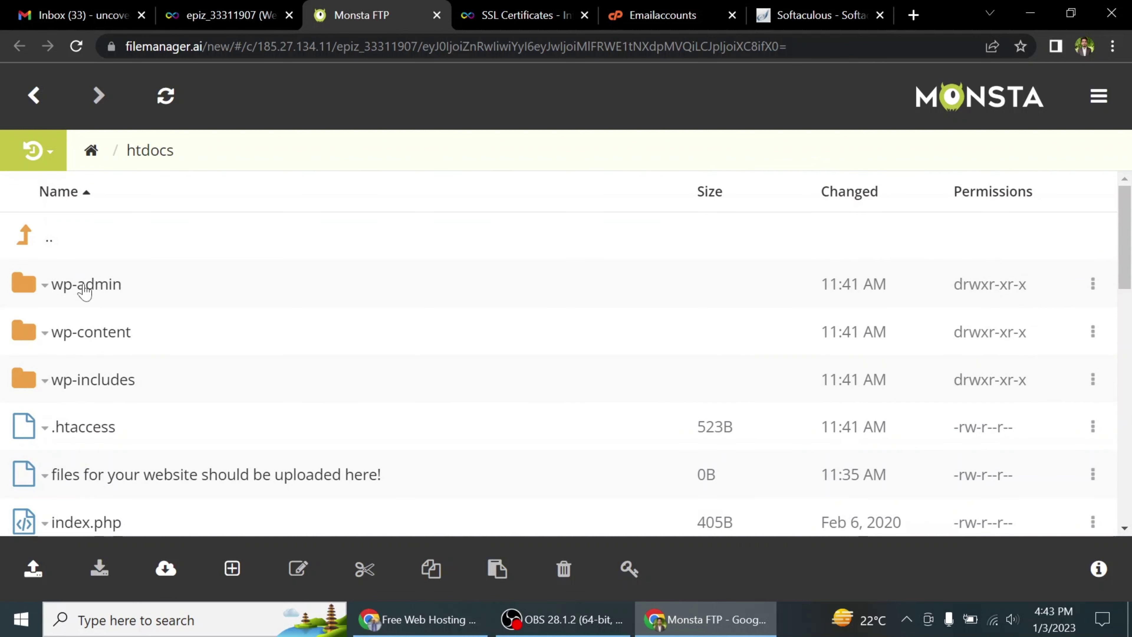
{"action": "left_click", "coordinate": [97, 289]}
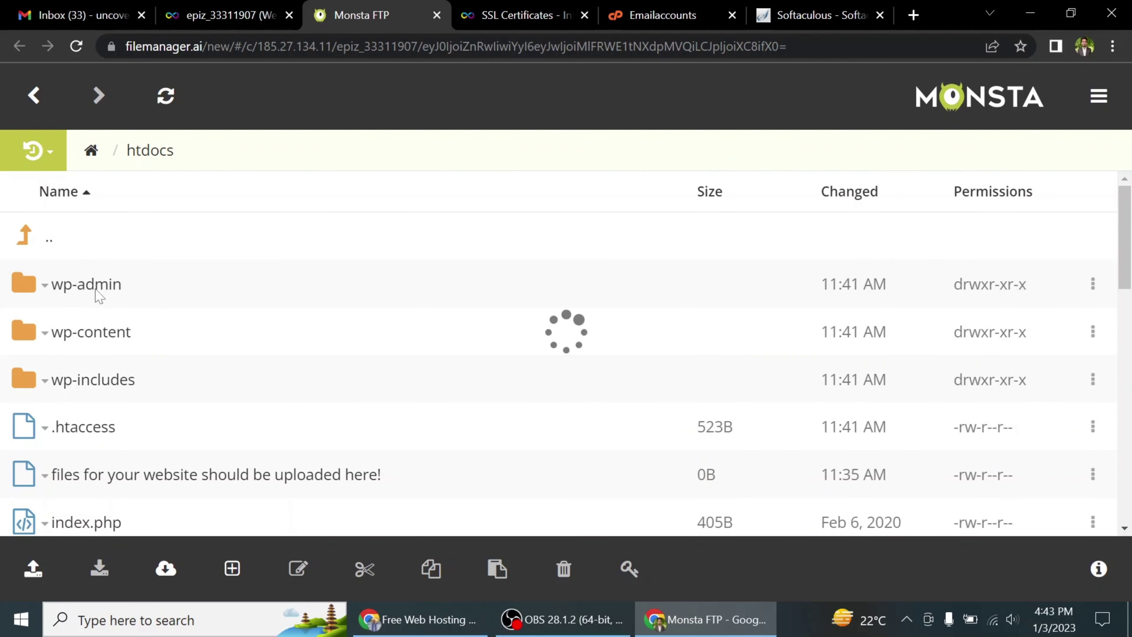
{"action": "left_click", "coordinate": [34, 102]}
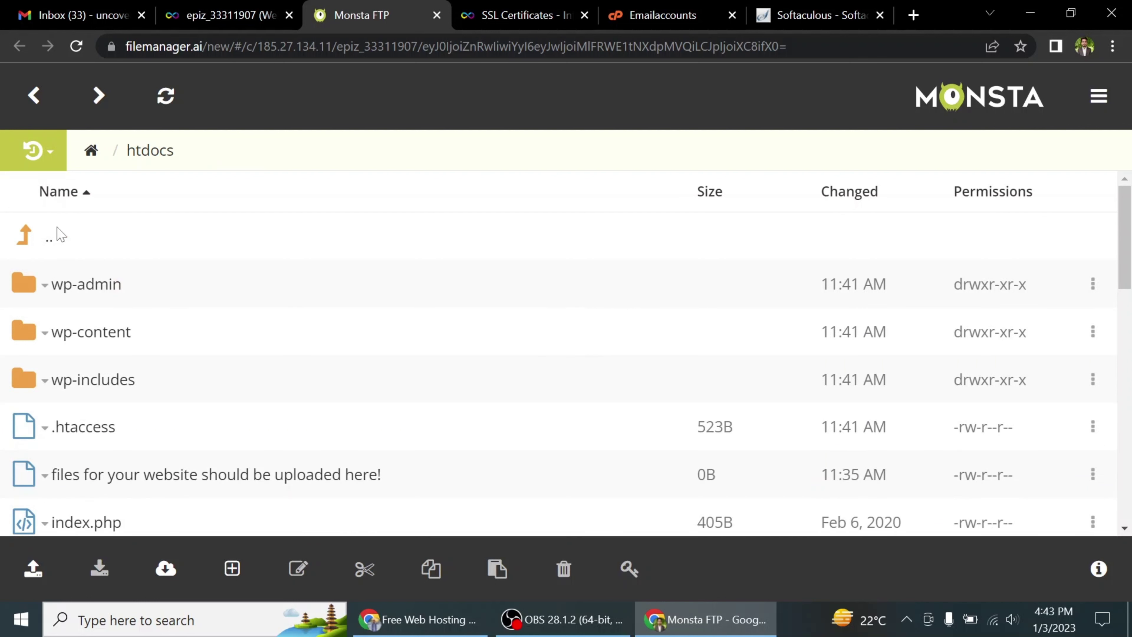
Browse wp-content > plugins to find akismet and loginizer, then return to the account tab
{"action": "left_click", "coordinate": [110, 340]}
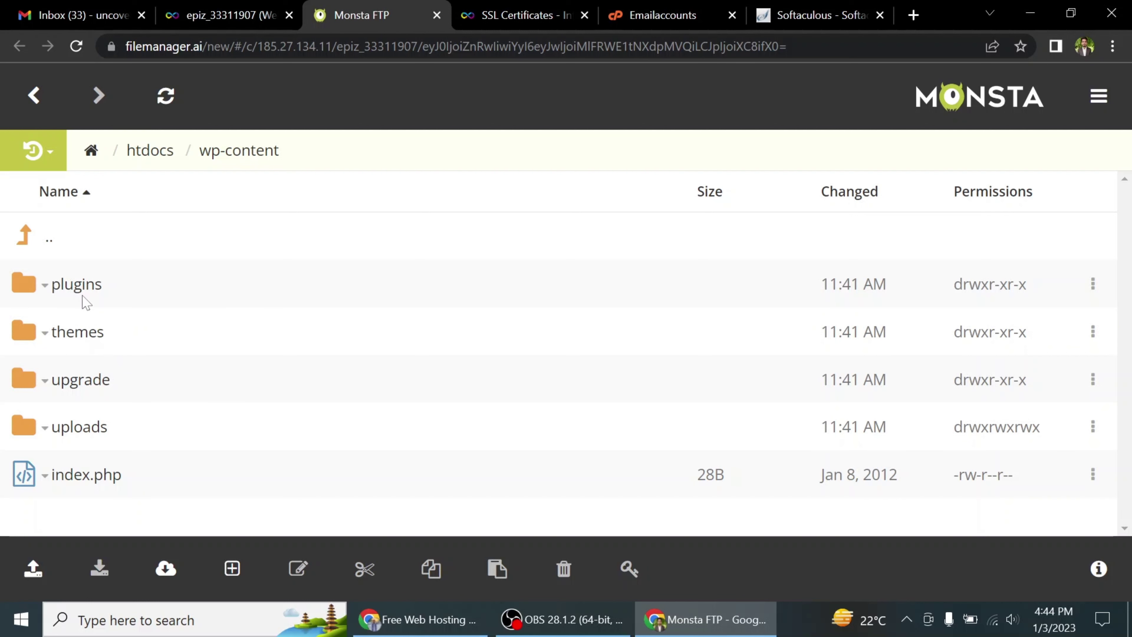
{"action": "left_click", "coordinate": [84, 295]}
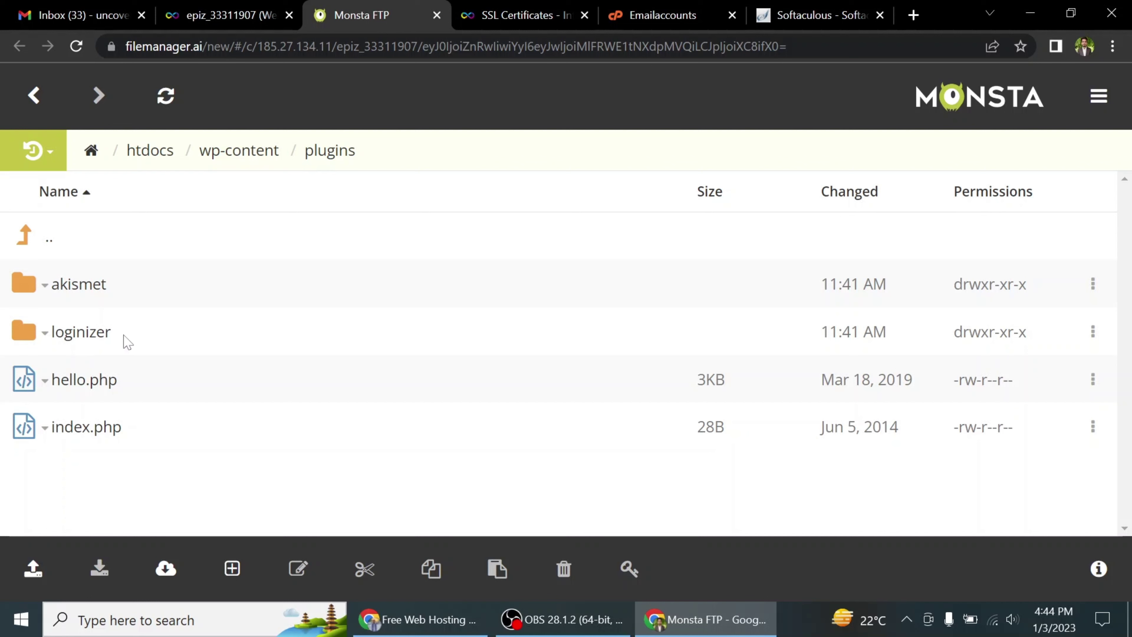
{"action": "left_click", "coordinate": [67, 340]}
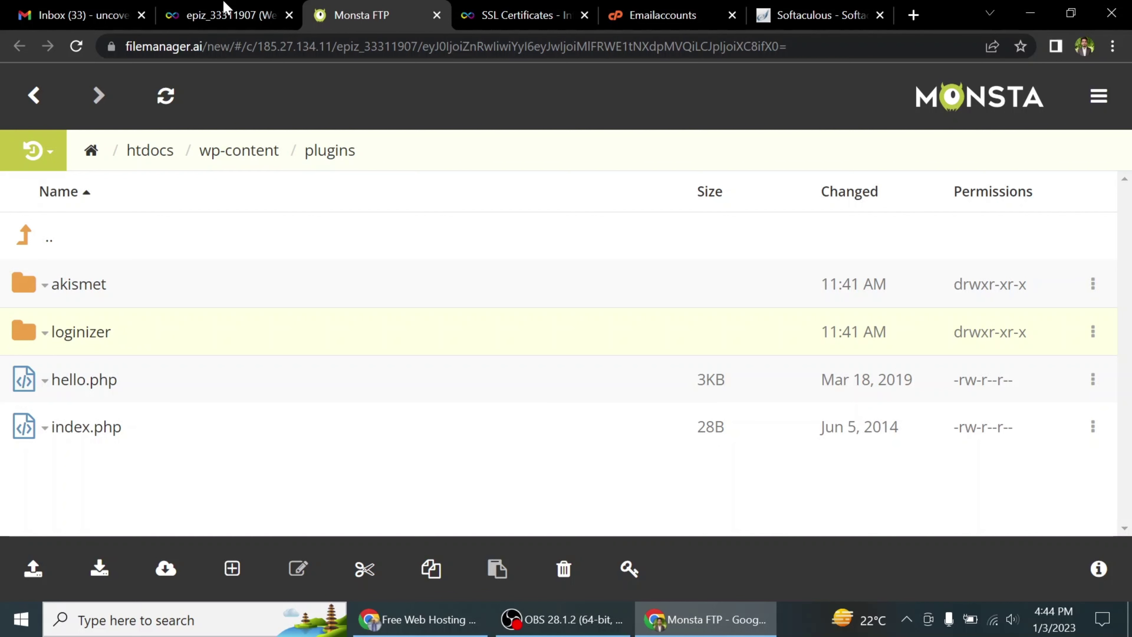
{"action": "left_click", "coordinate": [227, 15]}
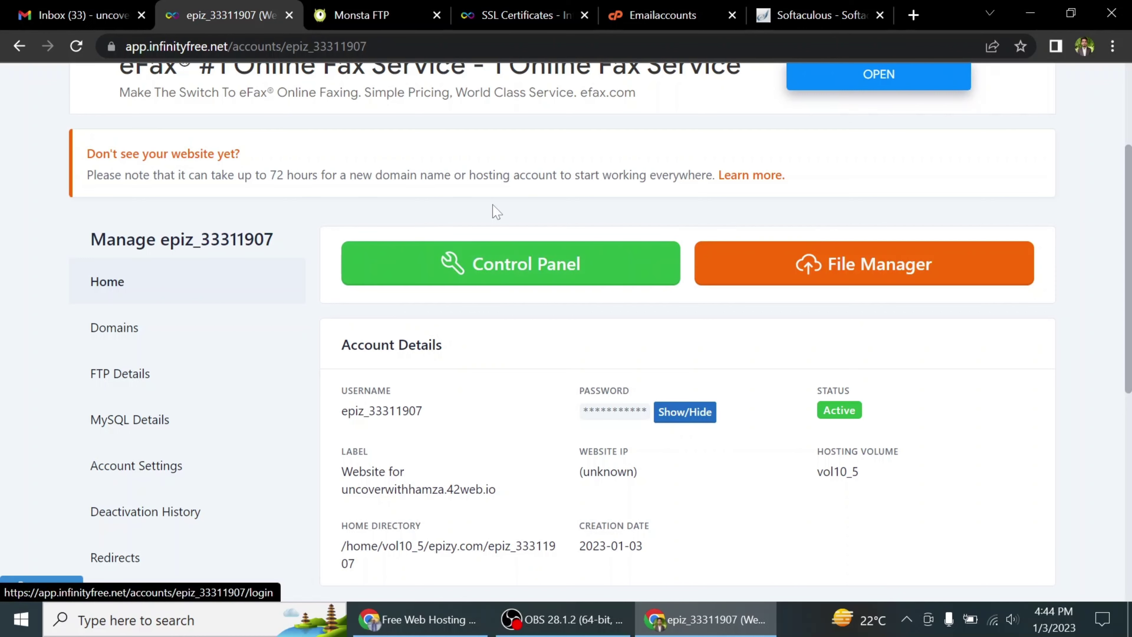
Open the account's Domains page and highlight the 72-hour propagation notice for the .42web.io subdomain
{"action": "scroll", "coordinate": [498, 212], "scroll_direction": "down", "scroll_amount": 2}
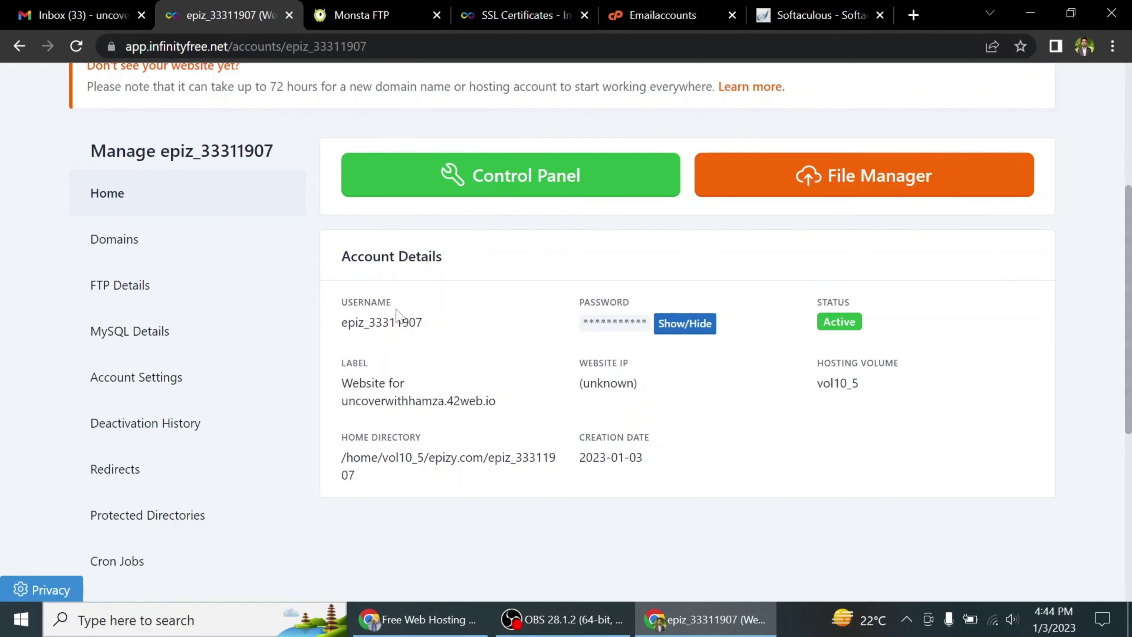
{"action": "left_click", "coordinate": [107, 245]}
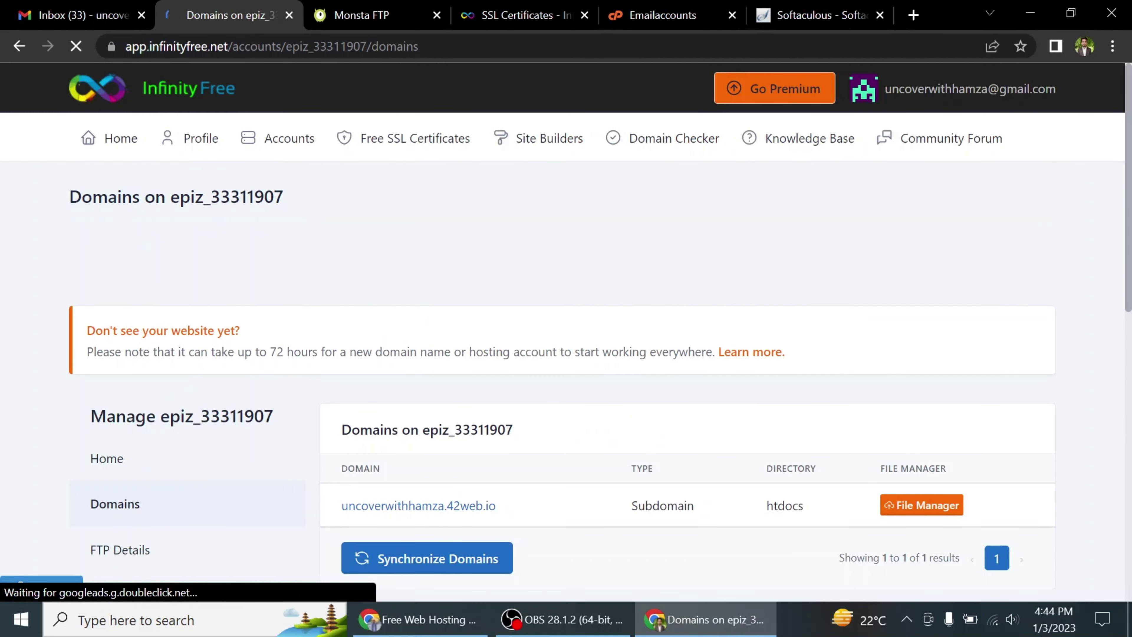
{"action": "scroll", "coordinate": [107, 246], "scroll_direction": "down", "scroll_amount": 5}
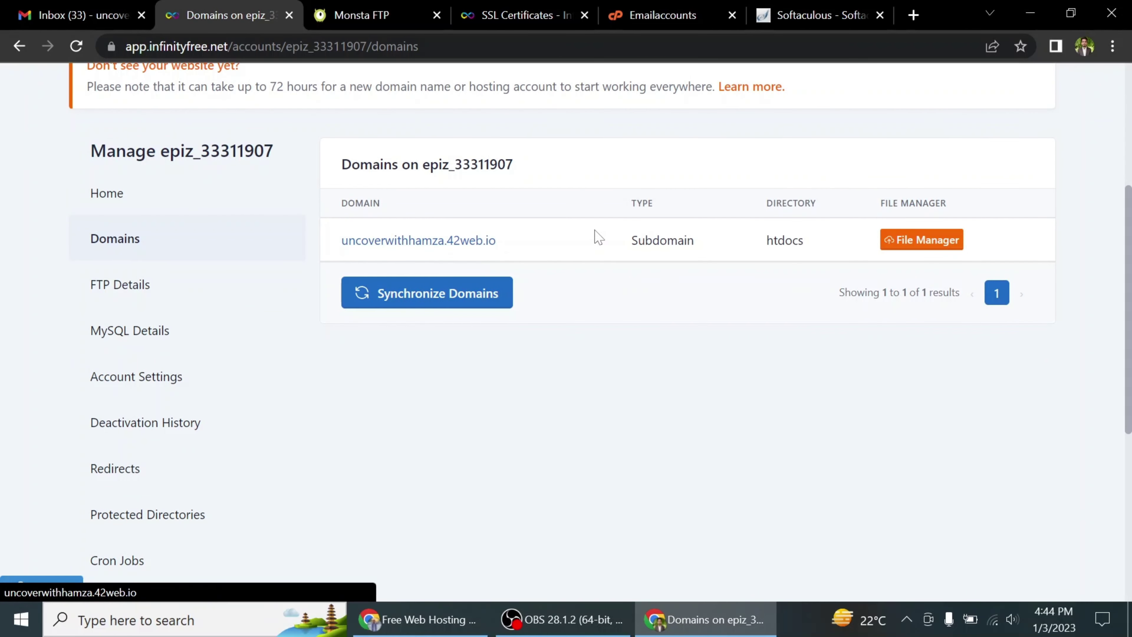
{"action": "scroll", "coordinate": [622, 236], "scroll_direction": "up", "scroll_amount": 2}
{"action": "scroll", "coordinate": [276, 223], "scroll_direction": "up", "scroll_amount": 2}
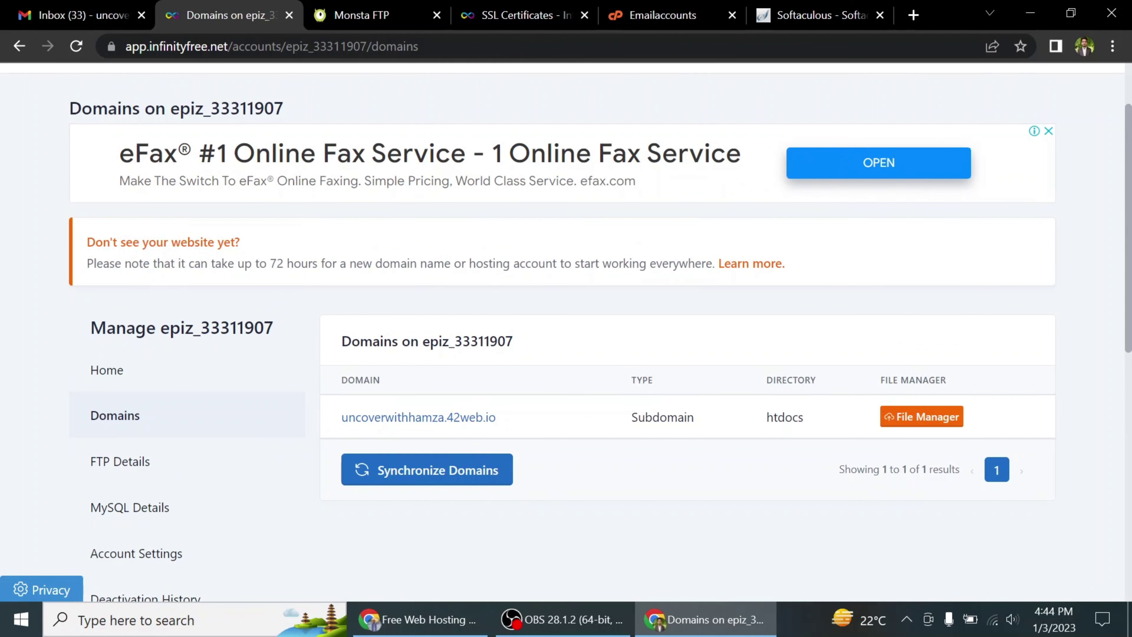
{"action": "left_click_drag", "start_coordinate": [86, 241], "coordinate": [272, 252]}
{"action": "left_click", "coordinate": [282, 251]}
{"action": "left_click_drag", "start_coordinate": [270, 262], "coordinate": [619, 263]}
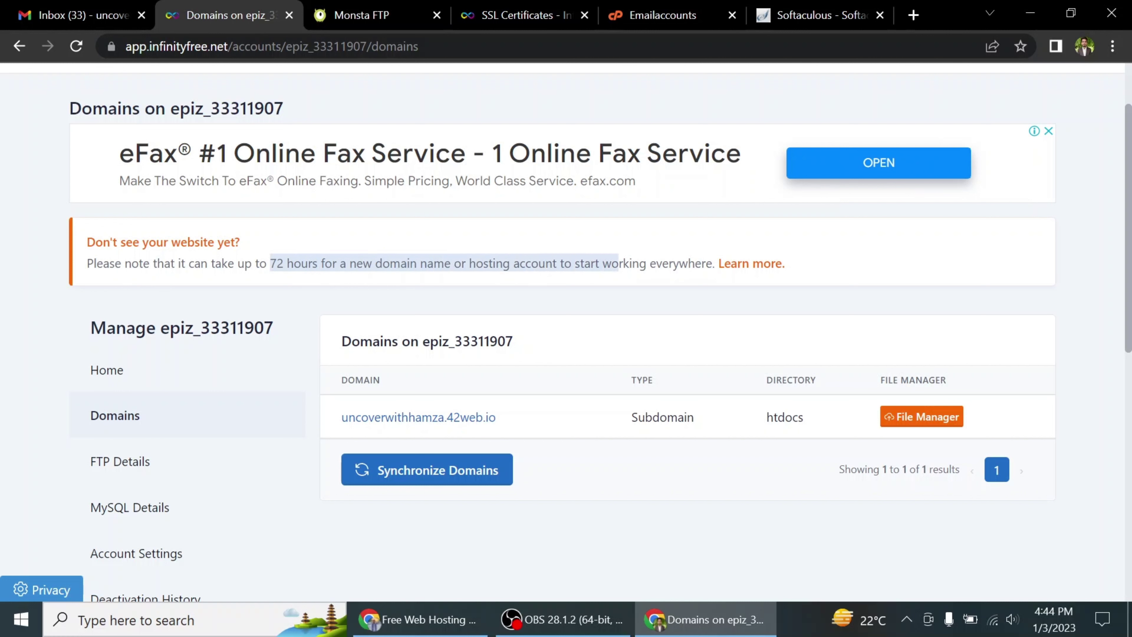
{"action": "left_click", "coordinate": [619, 263]}
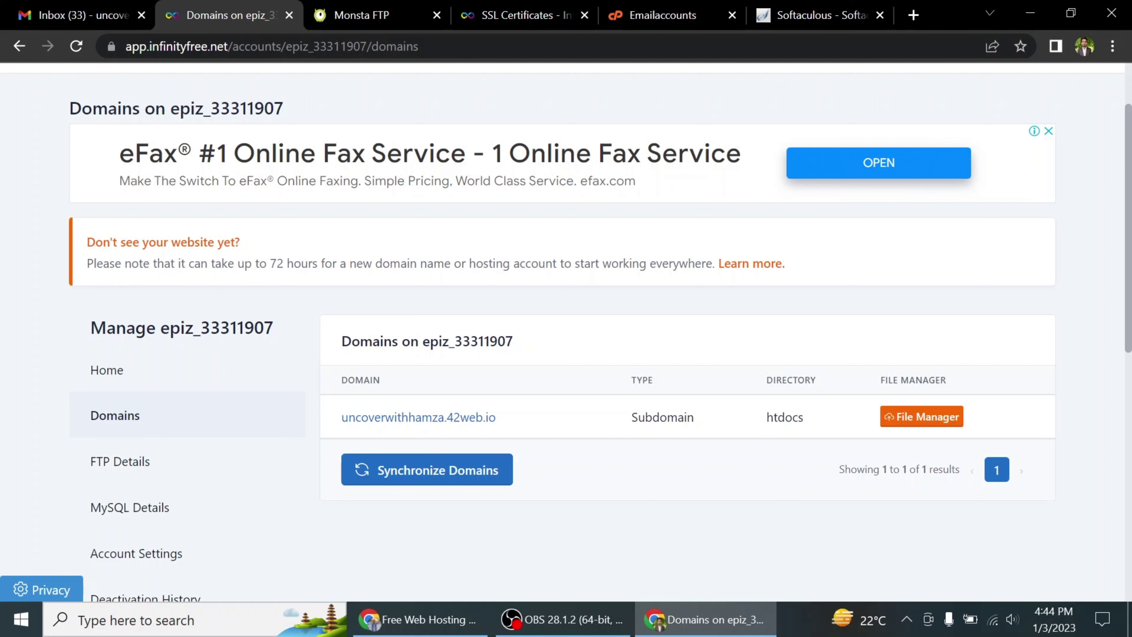
{"action": "left_click_drag", "start_coordinate": [93, 263], "coordinate": [629, 263]}
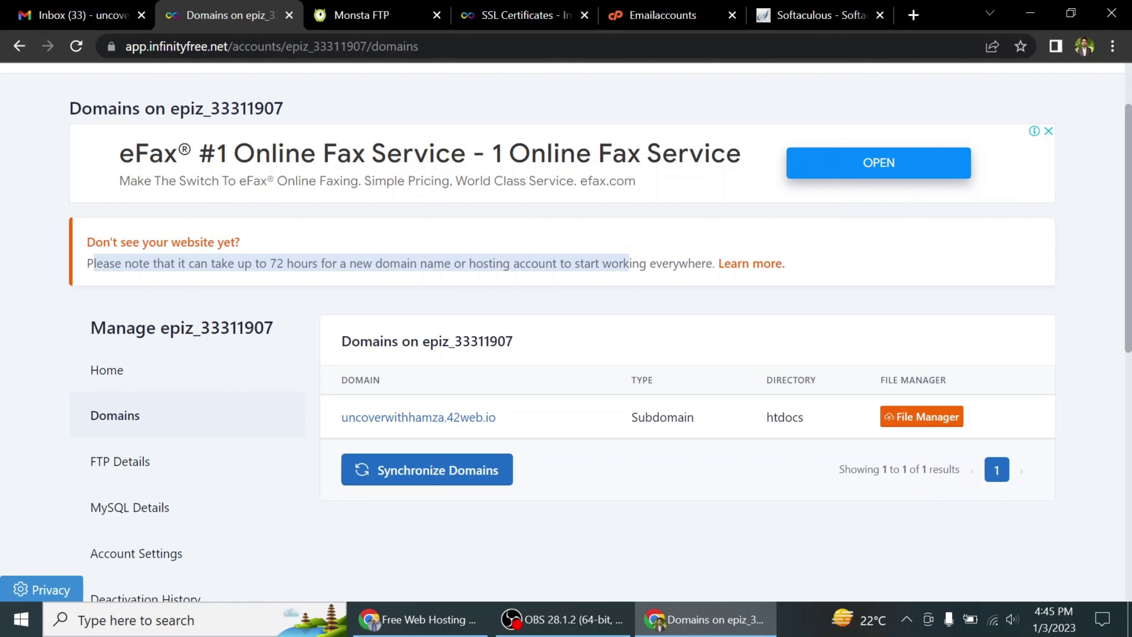
{"action": "scroll", "coordinate": [235, 271], "scroll_direction": "down", "scroll_amount": 3}
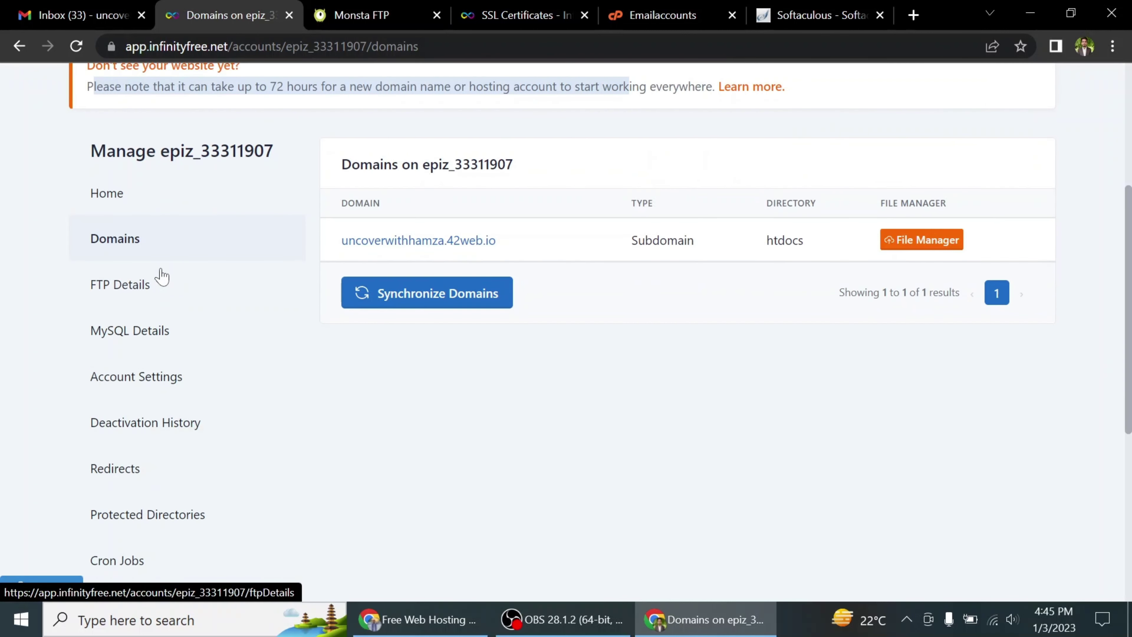
Open the hosting account's FTP details and scroll through them
{"action": "left_click", "coordinate": [153, 294]}
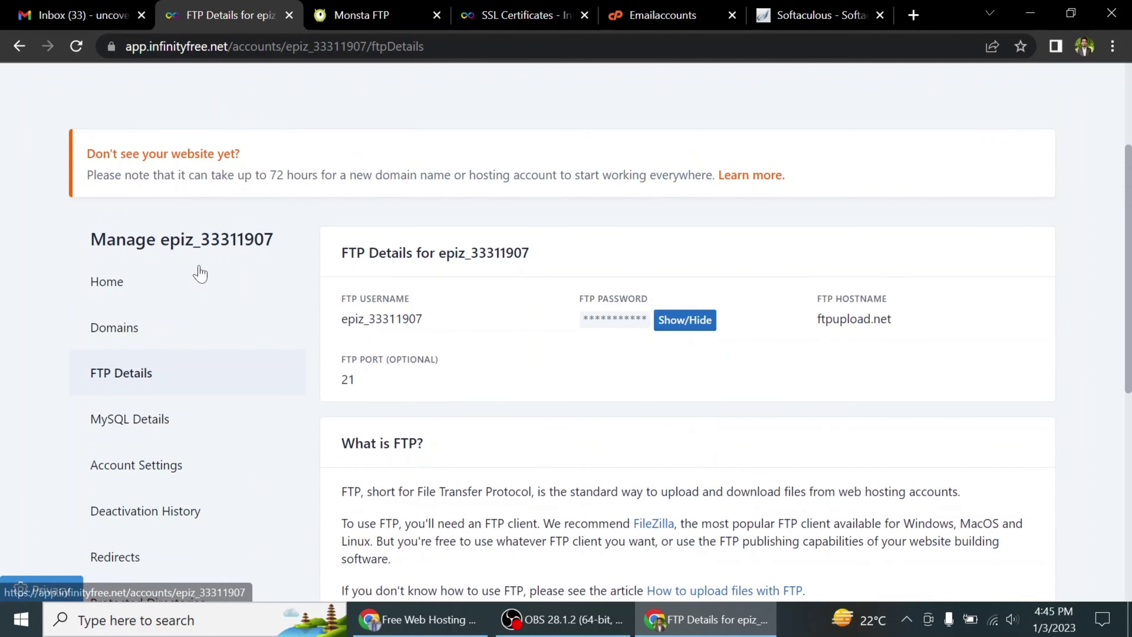
{"action": "scroll", "coordinate": [466, 266], "scroll_direction": "down", "scroll_amount": 2}
{"action": "scroll", "coordinate": [465, 265], "scroll_direction": "down", "scroll_amount": 6}
Start a new SSL certificate on the SSL page, leave its domain field empty, and go to the Gmail inbox
{"action": "left_click", "coordinate": [494, 13]}
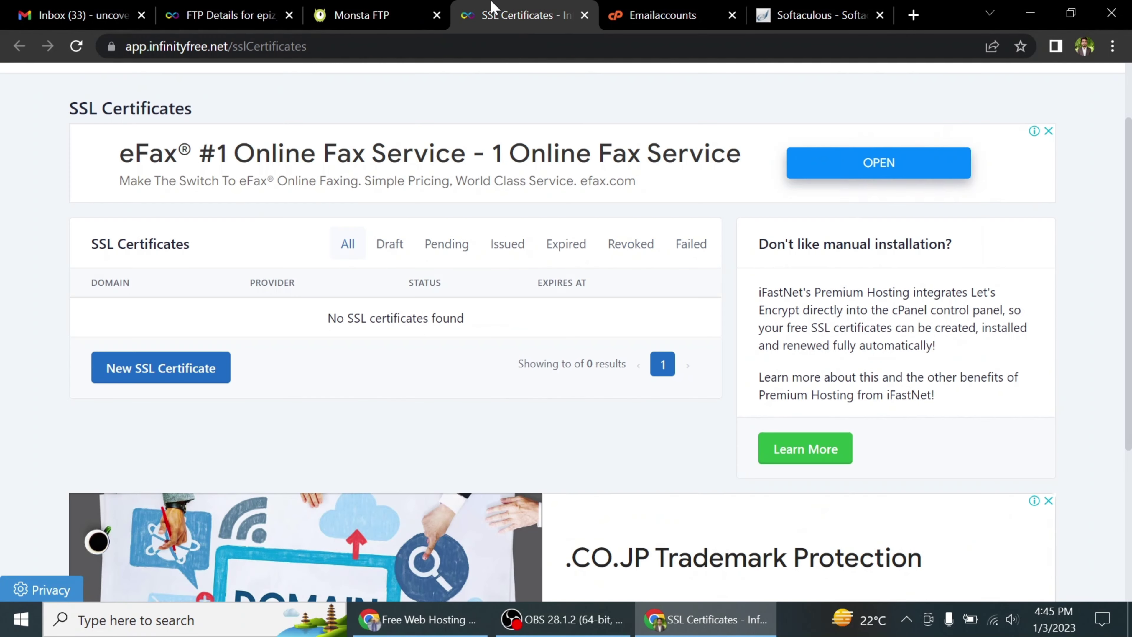
{"action": "left_click", "coordinate": [180, 368]}
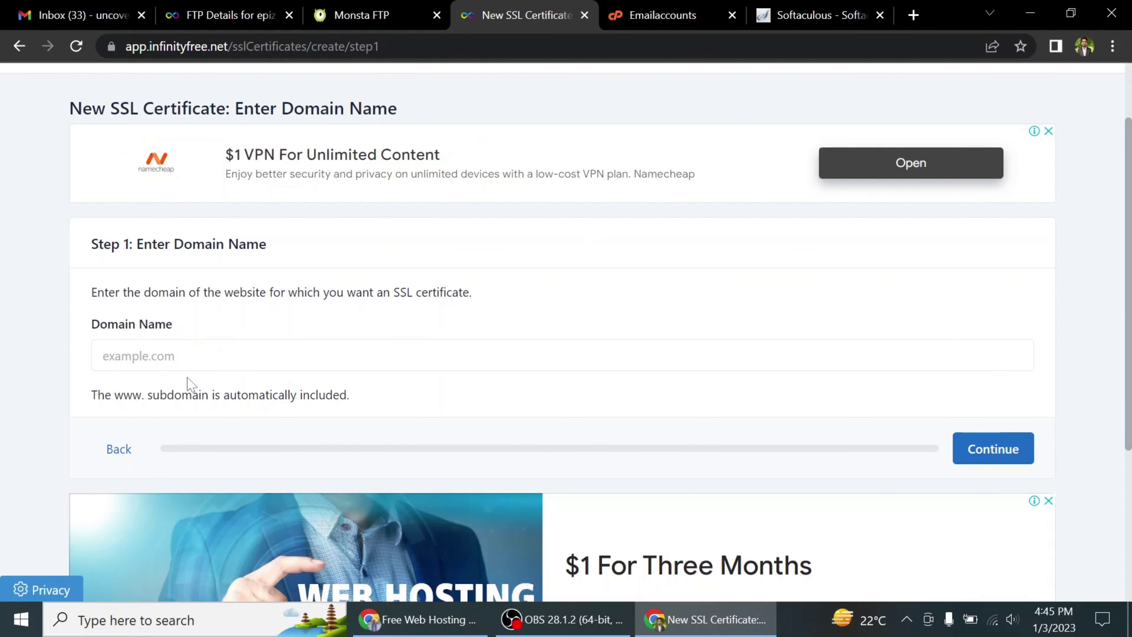
{"action": "left_click", "coordinate": [191, 356]}
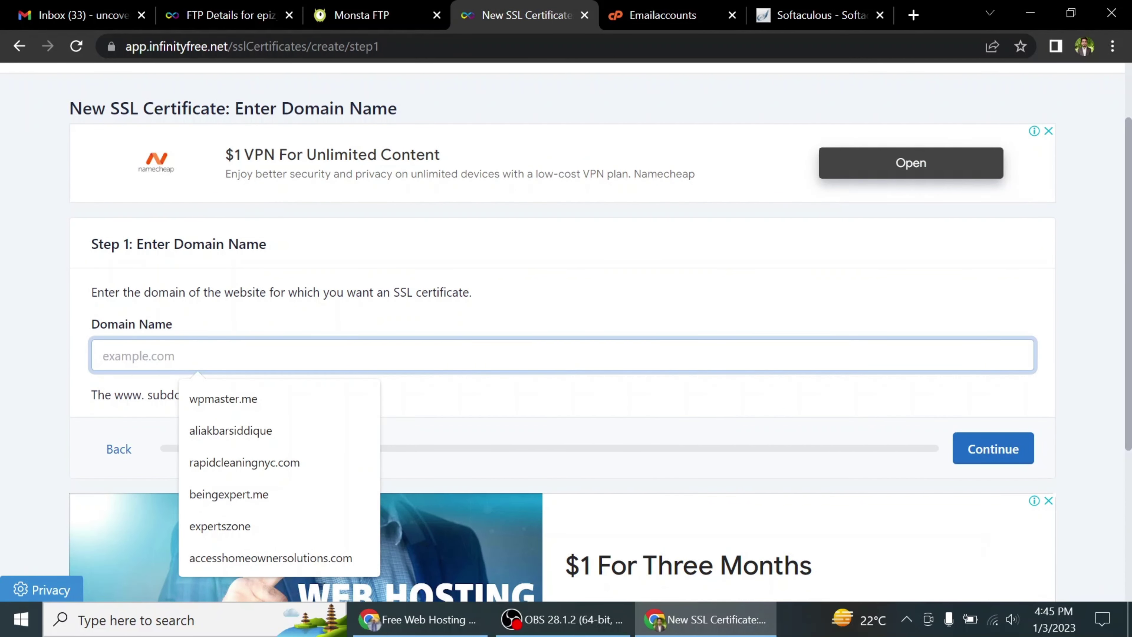
{"action": "left_click", "coordinate": [33, 392]}
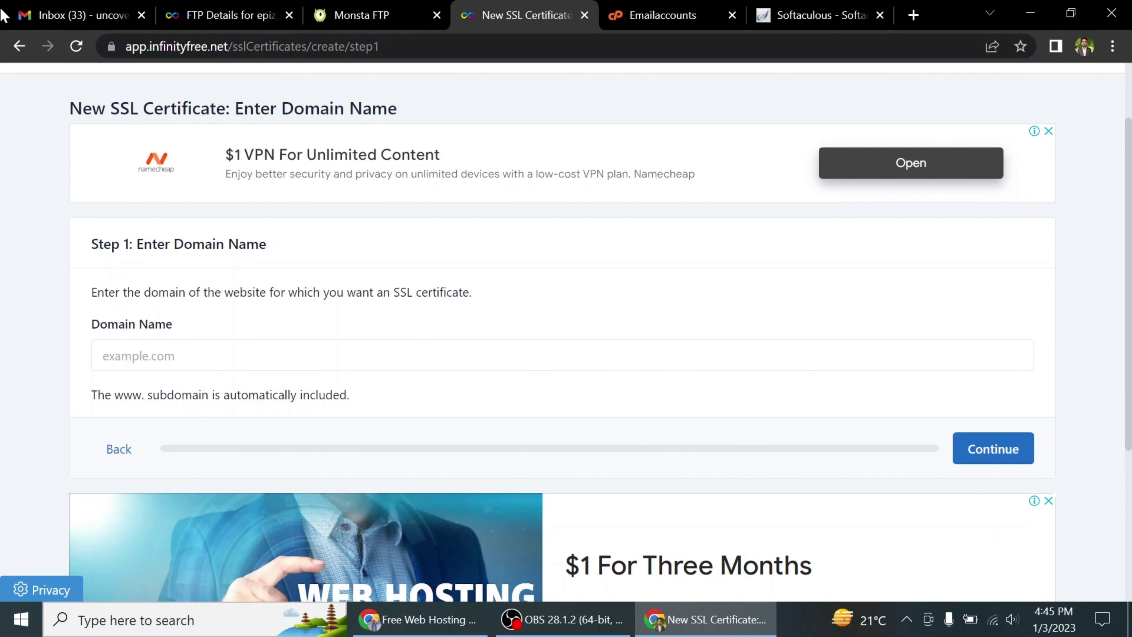
{"action": "left_click", "coordinate": [112, 14]}
Check the Verify Email message, then copy the 42web.io domain from the 'Your new InfinityFree account has been created' email
{"action": "left_click", "coordinate": [379, 261]}
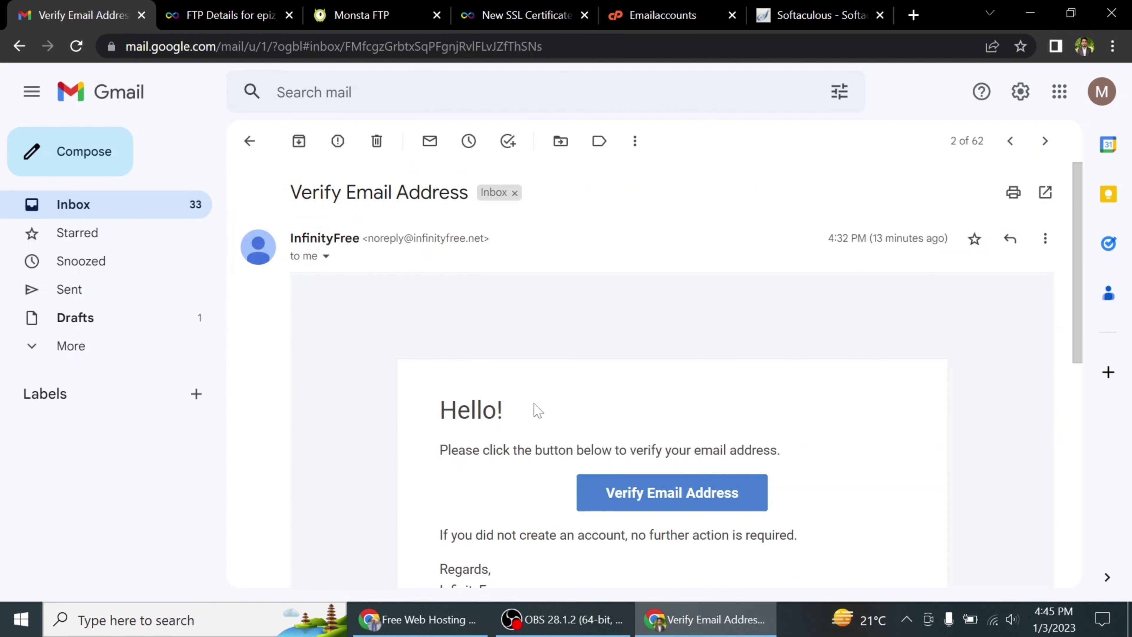
{"action": "scroll", "coordinate": [539, 402], "scroll_direction": "down", "scroll_amount": 6}
{"action": "scroll", "coordinate": [567, 388], "scroll_direction": "up", "scroll_amount": 6}
{"action": "left_click", "coordinate": [250, 141]}
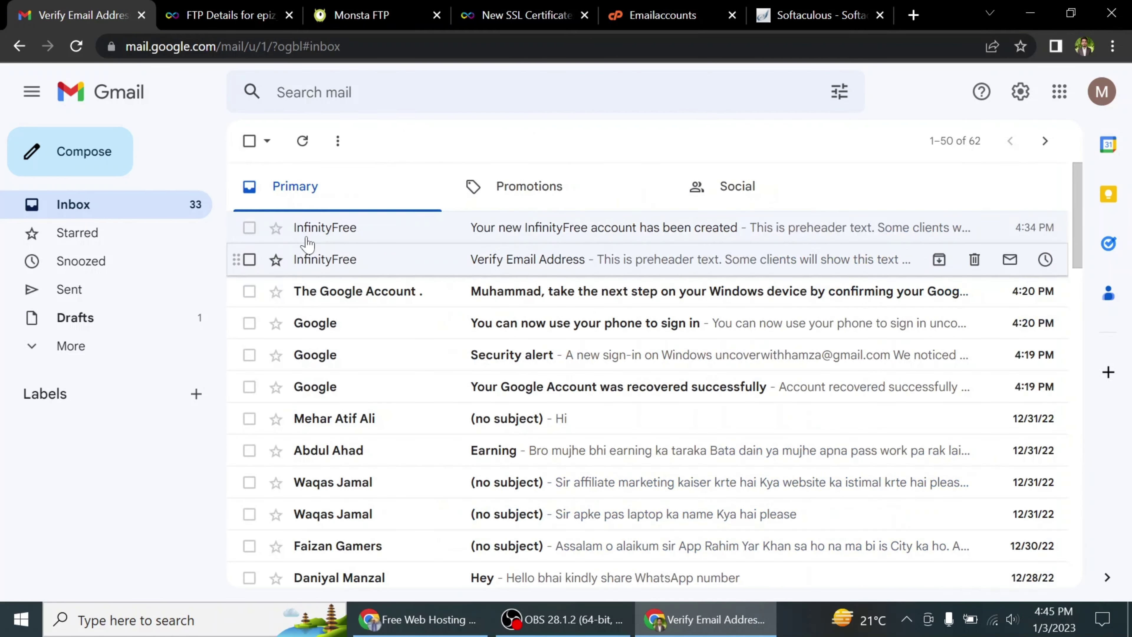
{"action": "left_click", "coordinate": [323, 229]}
{"action": "scroll", "coordinate": [441, 308], "scroll_direction": "down", "scroll_amount": 5}
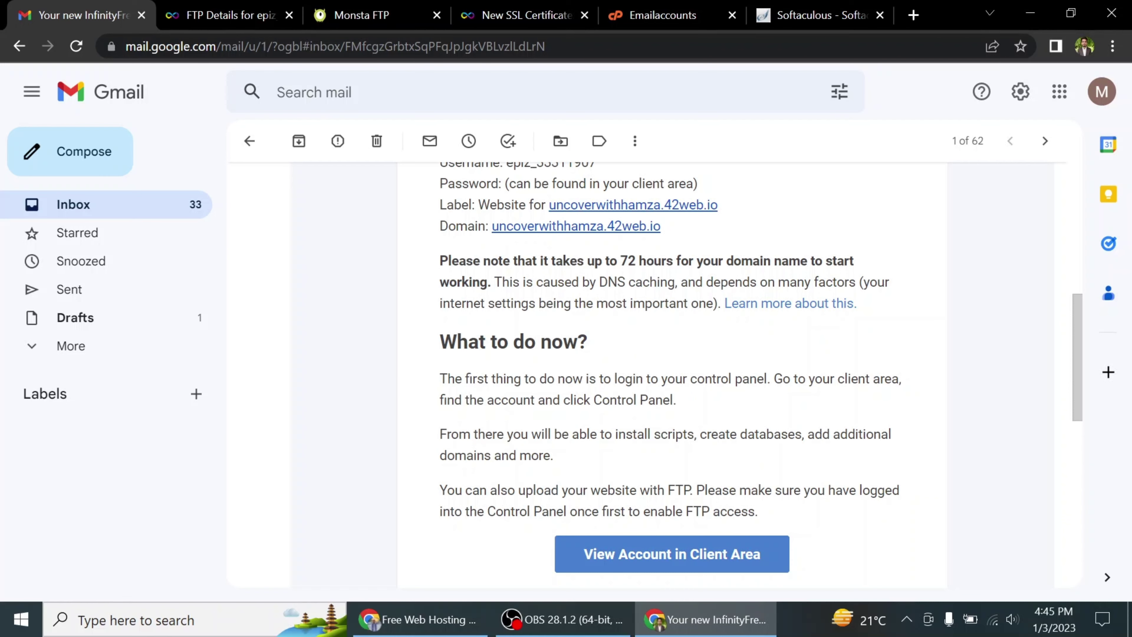
{"action": "scroll", "coordinate": [565, 336], "scroll_direction": "up", "scroll_amount": 2}
{"action": "left_click_drag", "start_coordinate": [661, 315], "coordinate": [491, 315]}
{"action": "key", "text": "ctrl+c"}
Paste the copied 42web.io subdomain into the New SSL Certificate Domain Name field
{"action": "left_click", "coordinate": [370, 6]}
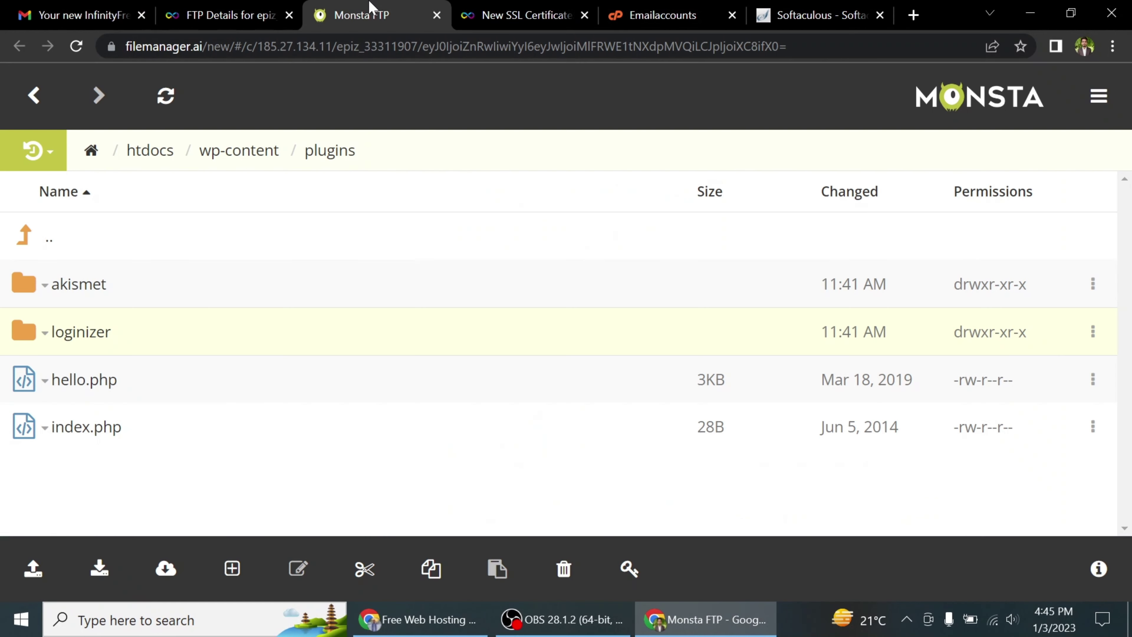
{"action": "left_click", "coordinate": [468, 7]}
{"action": "left_click", "coordinate": [223, 356]}
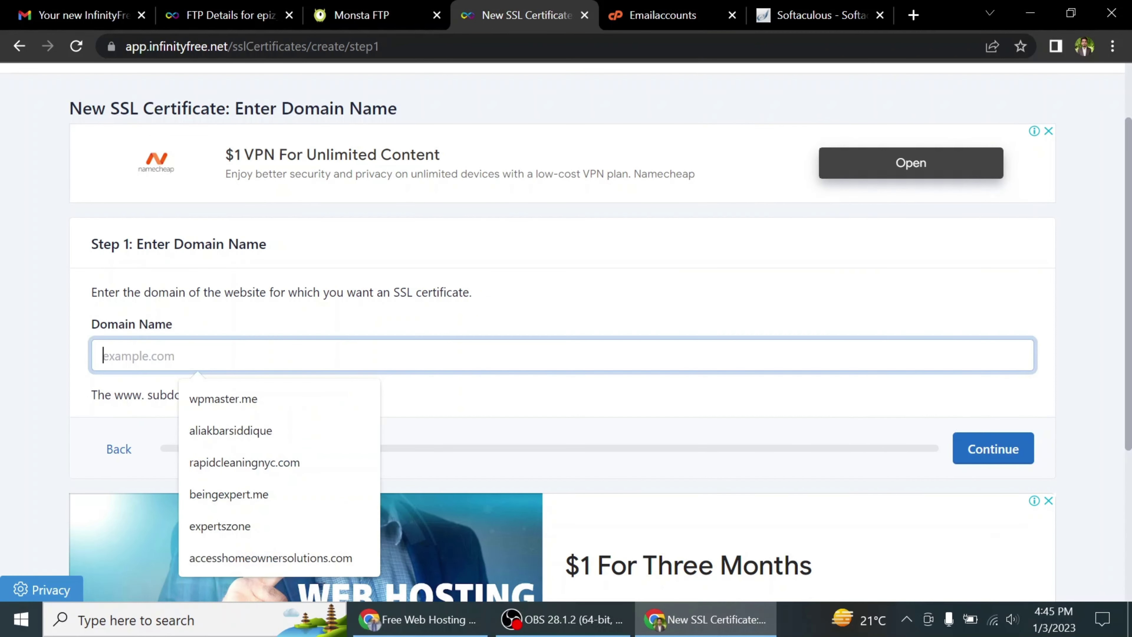
{"action": "key", "text": "ctrl+v"}
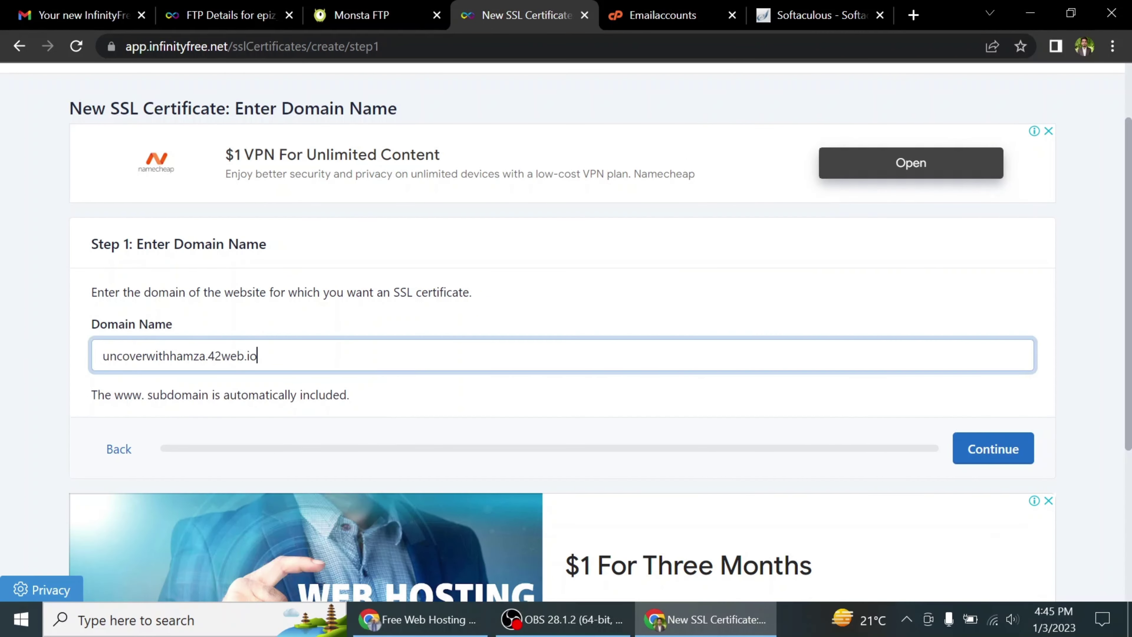
{"action": "left_click_drag", "start_coordinate": [153, 394], "coordinate": [278, 394]}
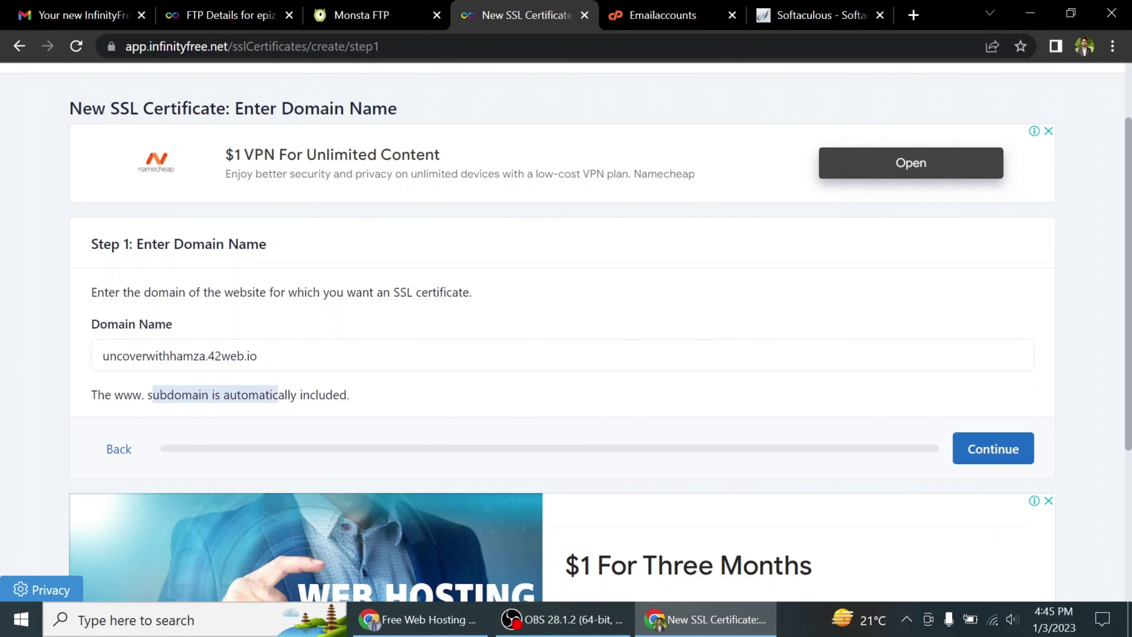
{"action": "left_click", "coordinate": [106, 356]}
{"action": "key", "text": "ctrl+a"}
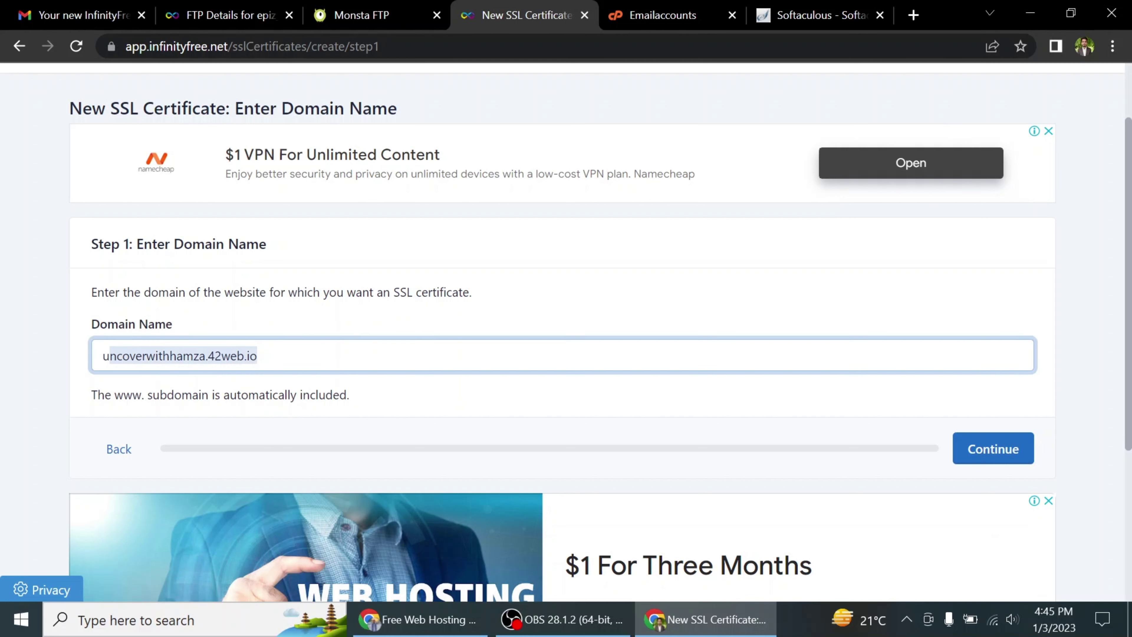
{"action": "left_click", "coordinate": [713, 355]}
Continue to Step 2 and review the SSL provider options, with ZeroSSL recommended
{"action": "left_click", "coordinate": [963, 453]}
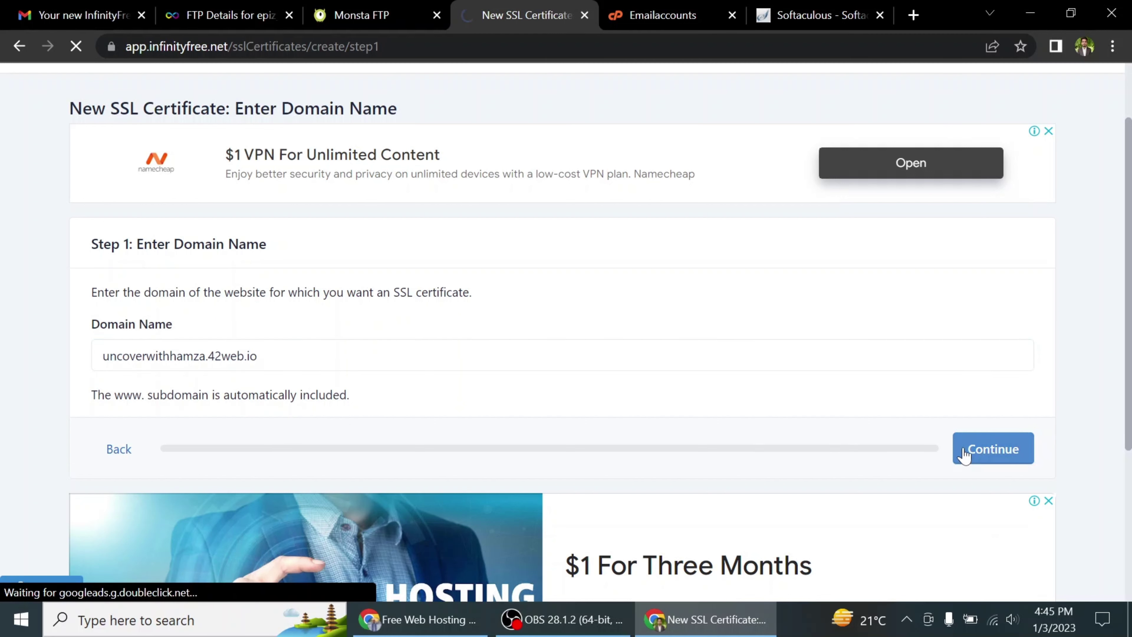
{"action": "scroll", "coordinate": [372, 334], "scroll_direction": "down", "scroll_amount": 3}
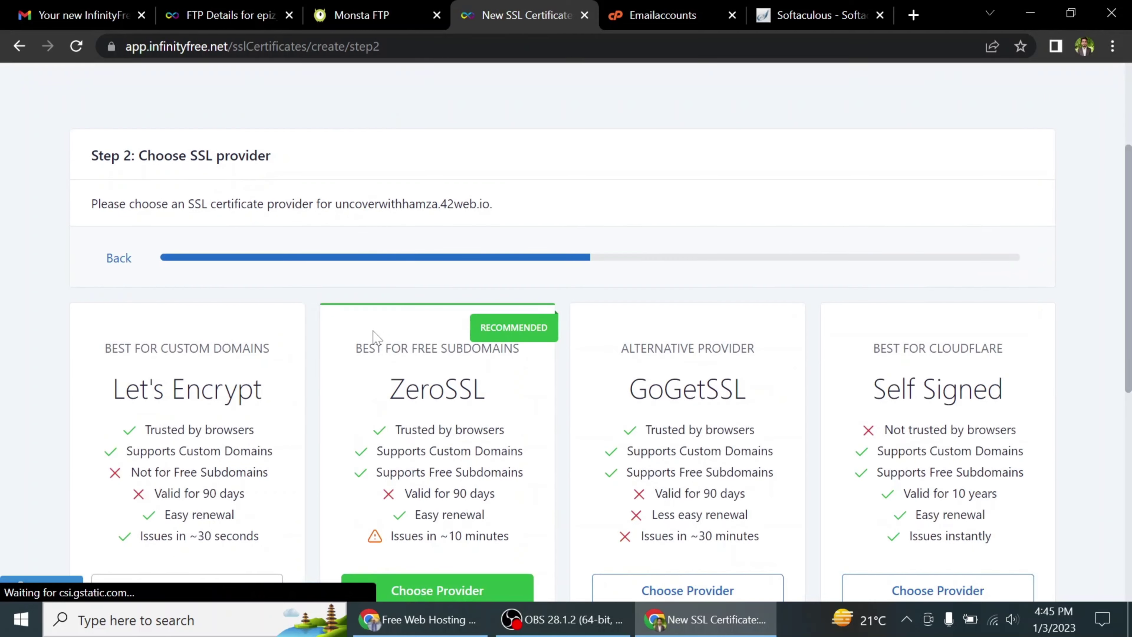
{"action": "scroll", "coordinate": [181, 336], "scroll_direction": "down", "scroll_amount": 4}
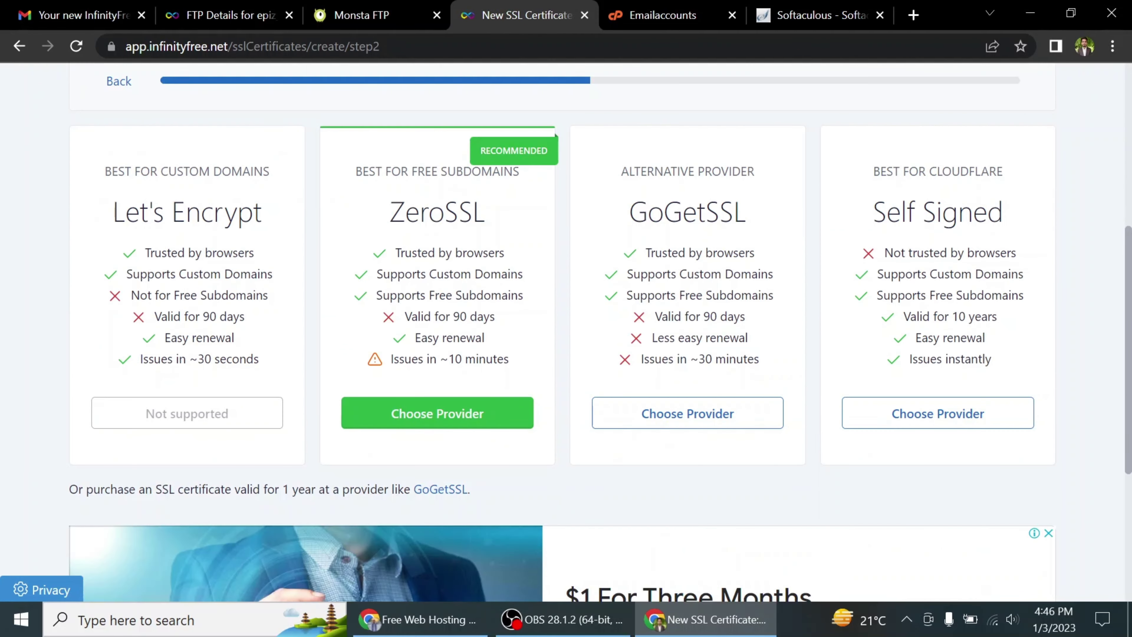
{"action": "scroll", "coordinate": [165, 357], "scroll_direction": "up", "scroll_amount": 5}
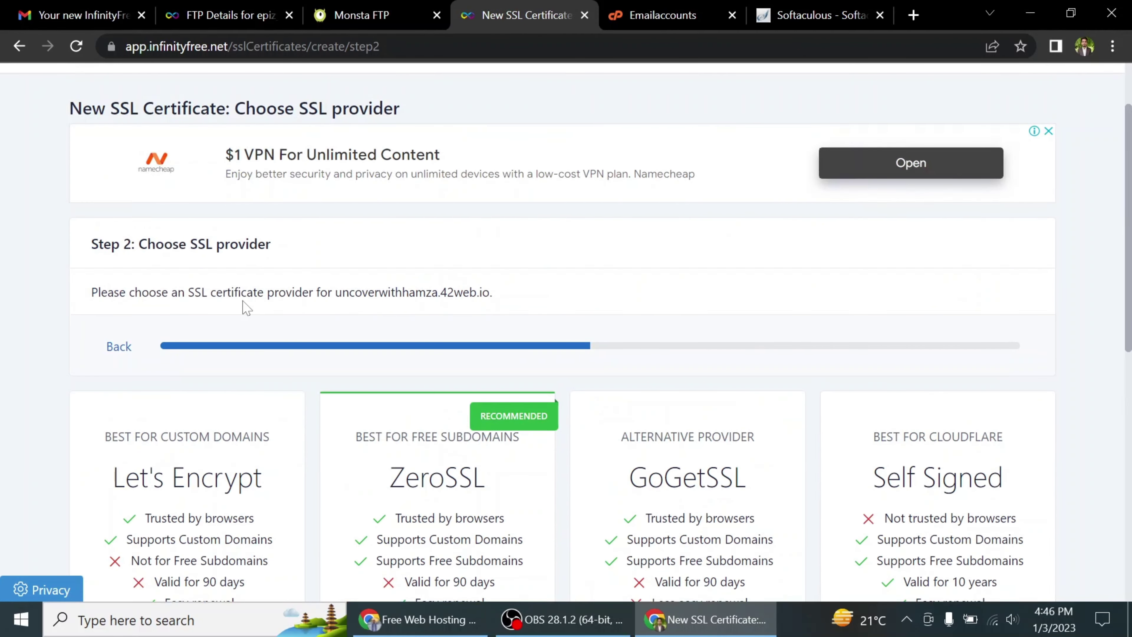
{"action": "scroll", "coordinate": [247, 307], "scroll_direction": "down", "scroll_amount": 3}
{"action": "scroll", "coordinate": [308, 304], "scroll_direction": "down", "scroll_amount": 2}
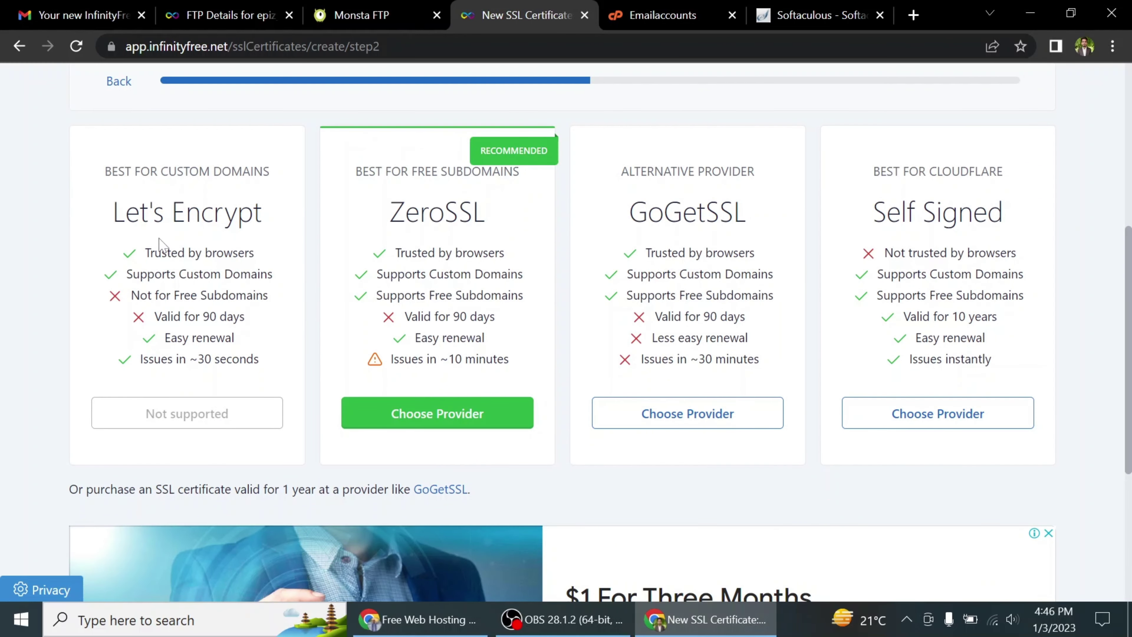
Choose ZeroSSL as the provider to create the certificate order
{"action": "left_click", "coordinate": [374, 423]}
{"action": "scroll", "coordinate": [372, 419], "scroll_direction": "down", "scroll_amount": 5}
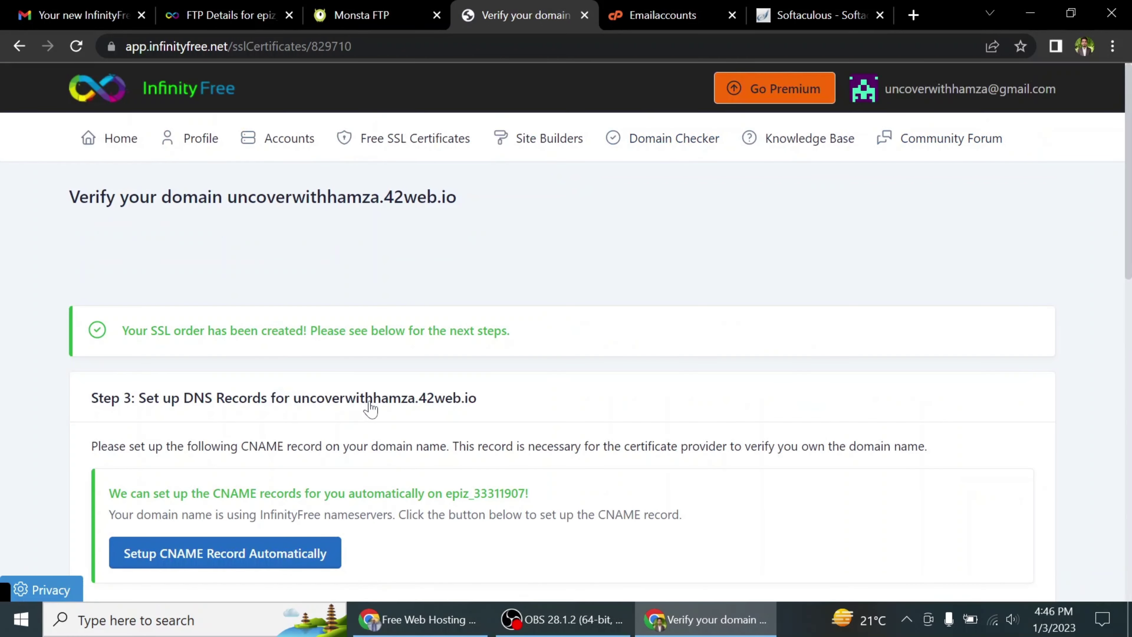
{"action": "scroll", "coordinate": [351, 379], "scroll_direction": "down", "scroll_amount": 3}
{"action": "scroll", "coordinate": [339, 356], "scroll_direction": "down", "scroll_amount": 2}
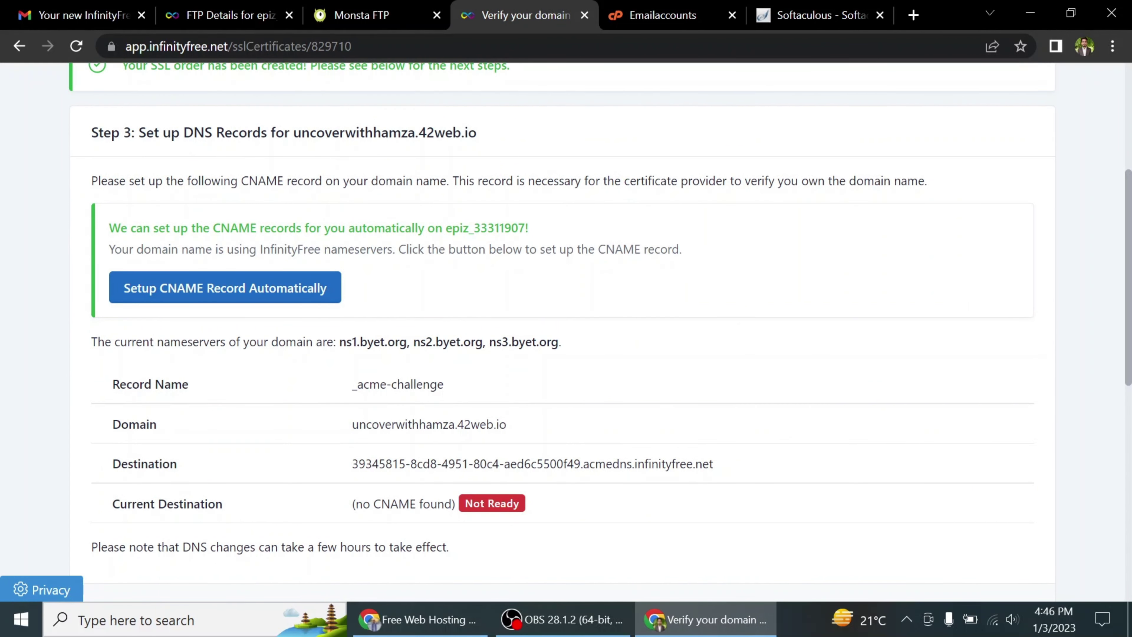
{"action": "scroll", "coordinate": [561, 329], "scroll_direction": "up", "scroll_amount": 4}
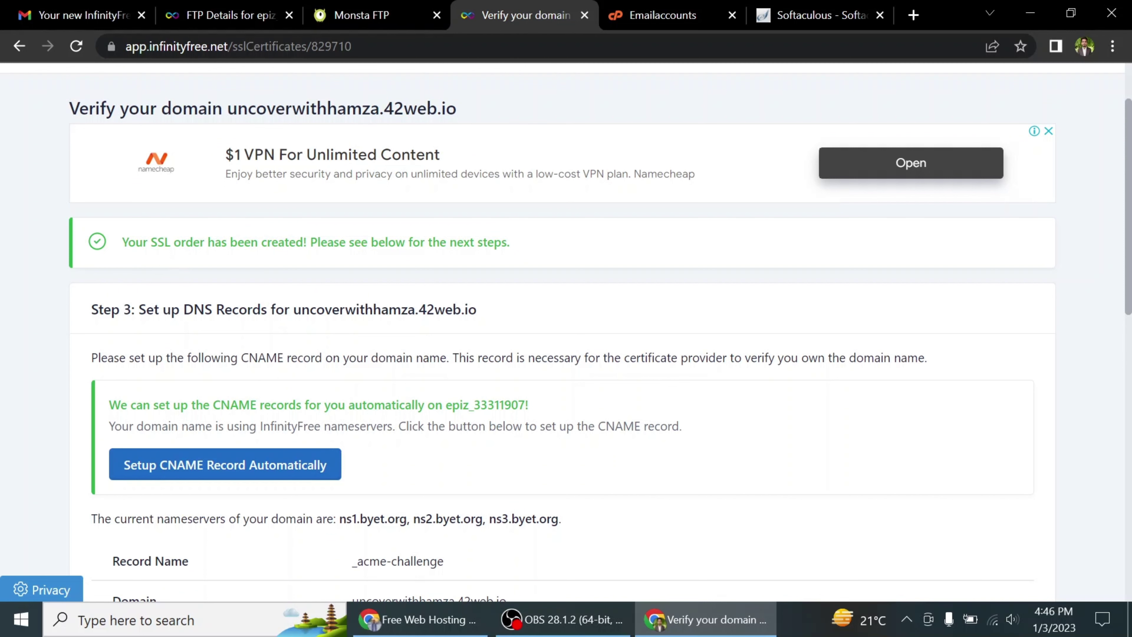
{"action": "scroll", "coordinate": [360, 254], "scroll_direction": "down", "scroll_amount": 2}
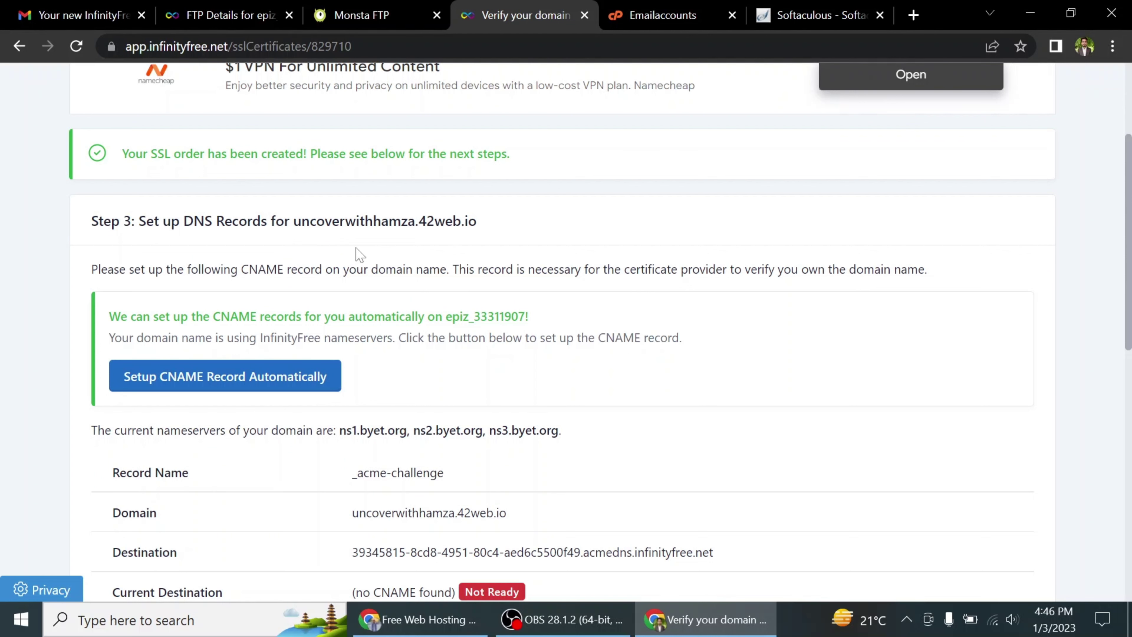
{"action": "scroll", "coordinate": [360, 254], "scroll_direction": "up", "scroll_amount": 4}
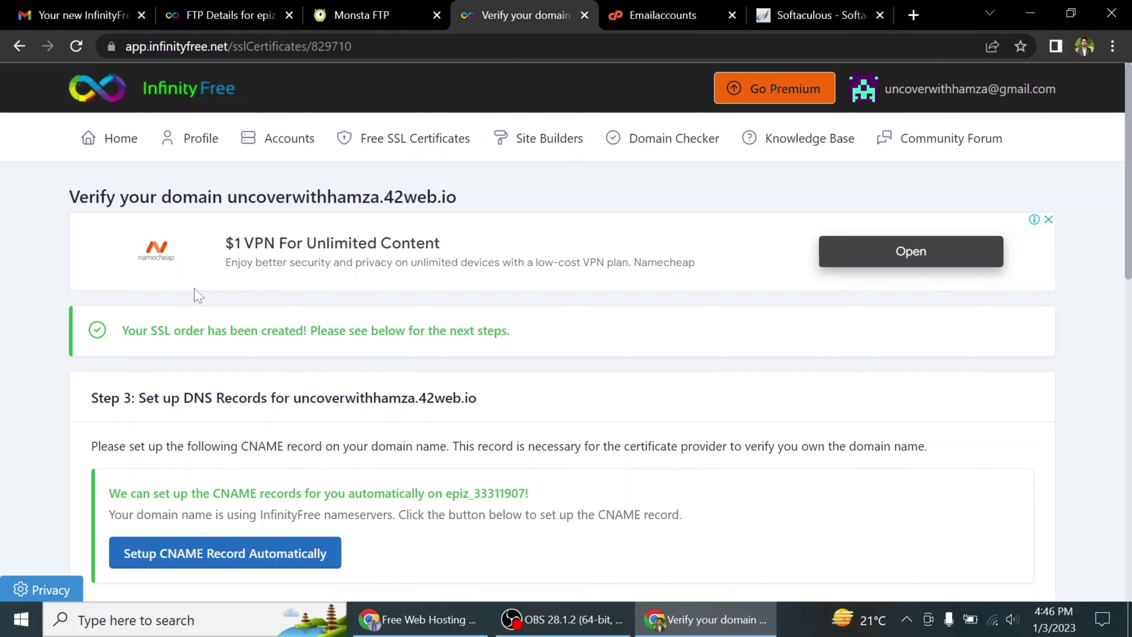
{"action": "scroll", "coordinate": [196, 296], "scroll_direction": "down", "scroll_amount": 8}
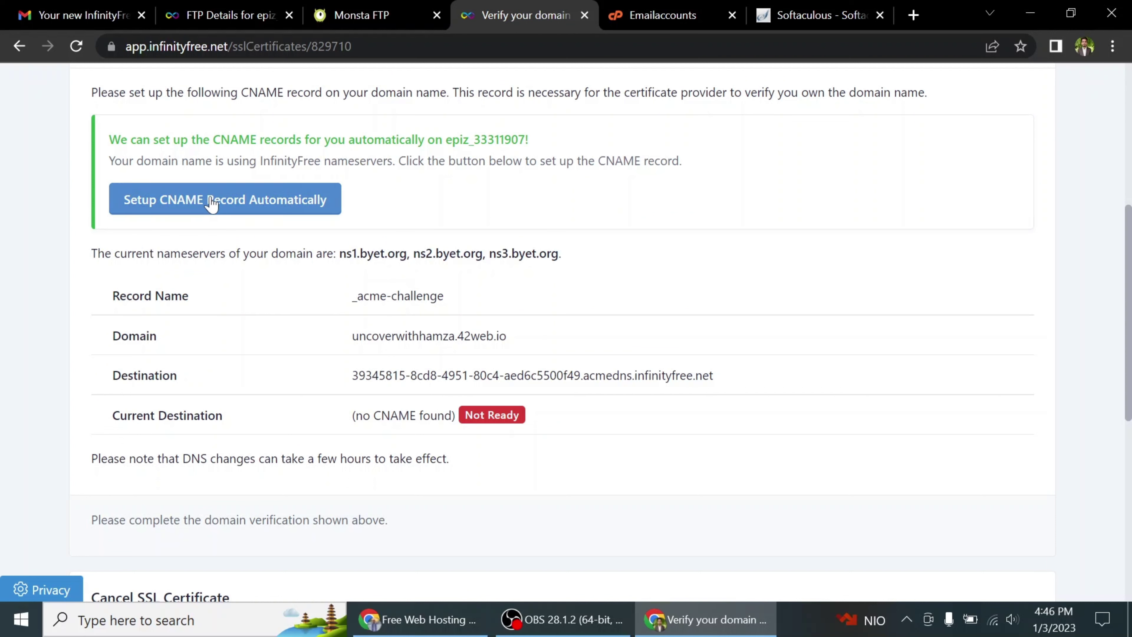
Review the _acme-challenge CNAME record and its Current Destination, still marked Not Ready
{"action": "left_click_drag", "start_coordinate": [110, 416], "coordinate": [337, 411]}
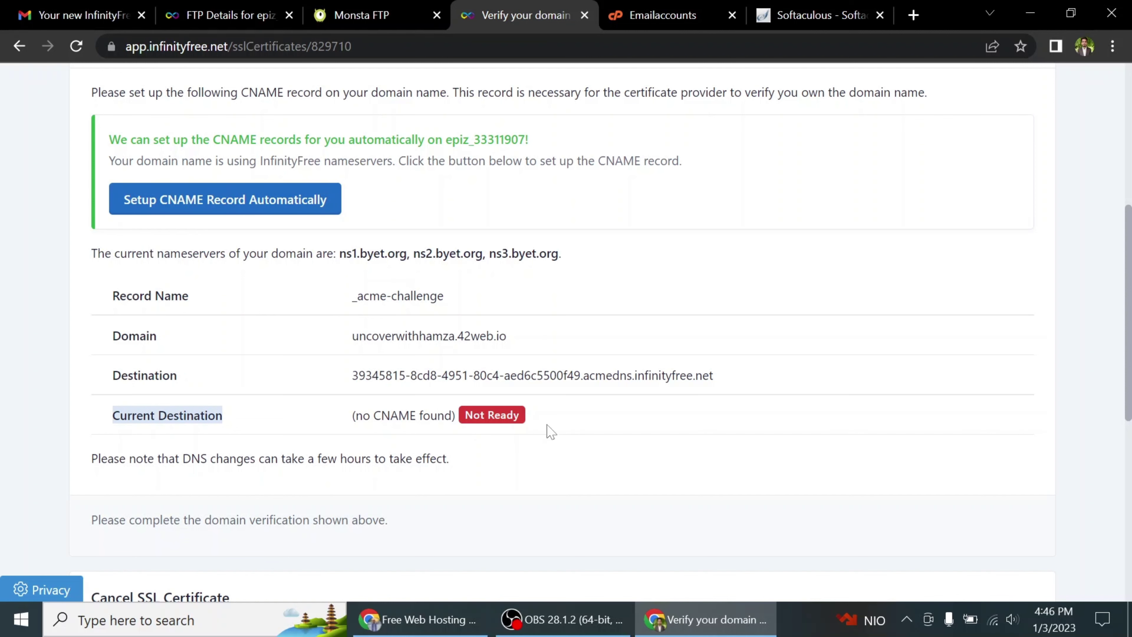
{"action": "left_click_drag", "start_coordinate": [140, 336], "coordinate": [480, 339]}
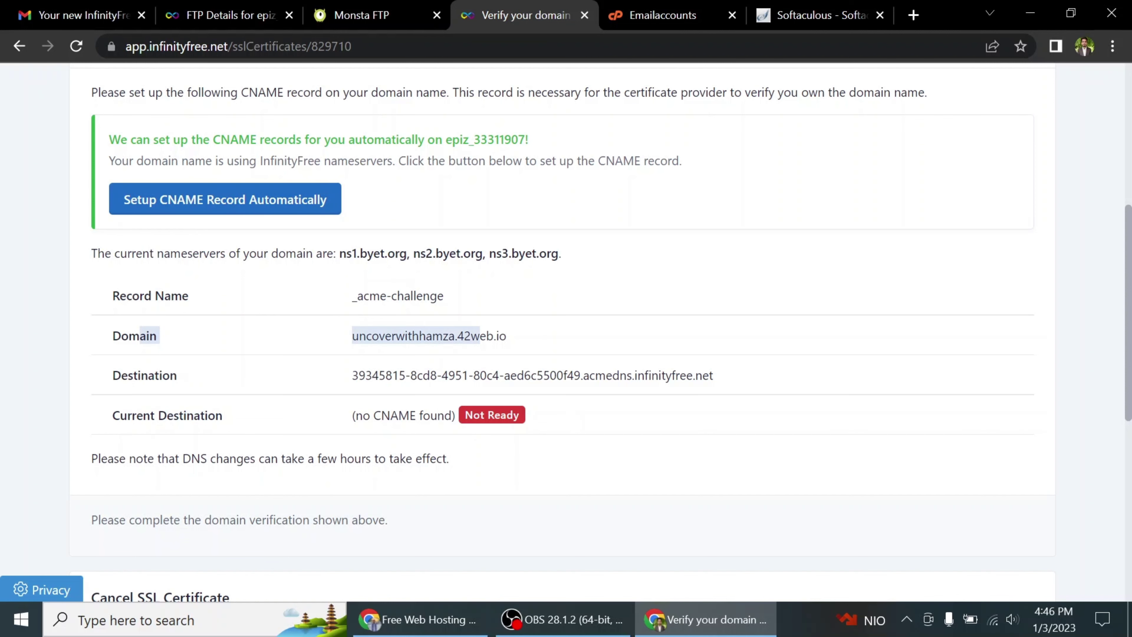
{"action": "left_click", "coordinate": [481, 339]}
{"action": "scroll", "coordinate": [480, 341], "scroll_direction": "down", "scroll_amount": 5}
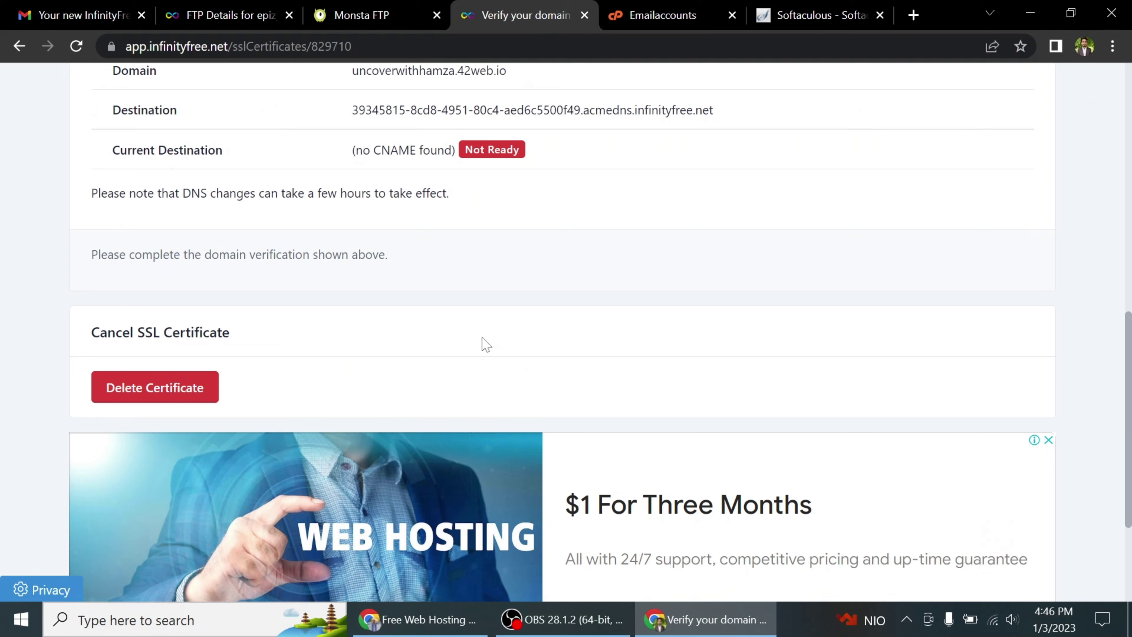
{"action": "scroll", "coordinate": [482, 343], "scroll_direction": "up", "scroll_amount": 8}
{"action": "scroll", "coordinate": [485, 344], "scroll_direction": "up", "scroll_amount": 4}
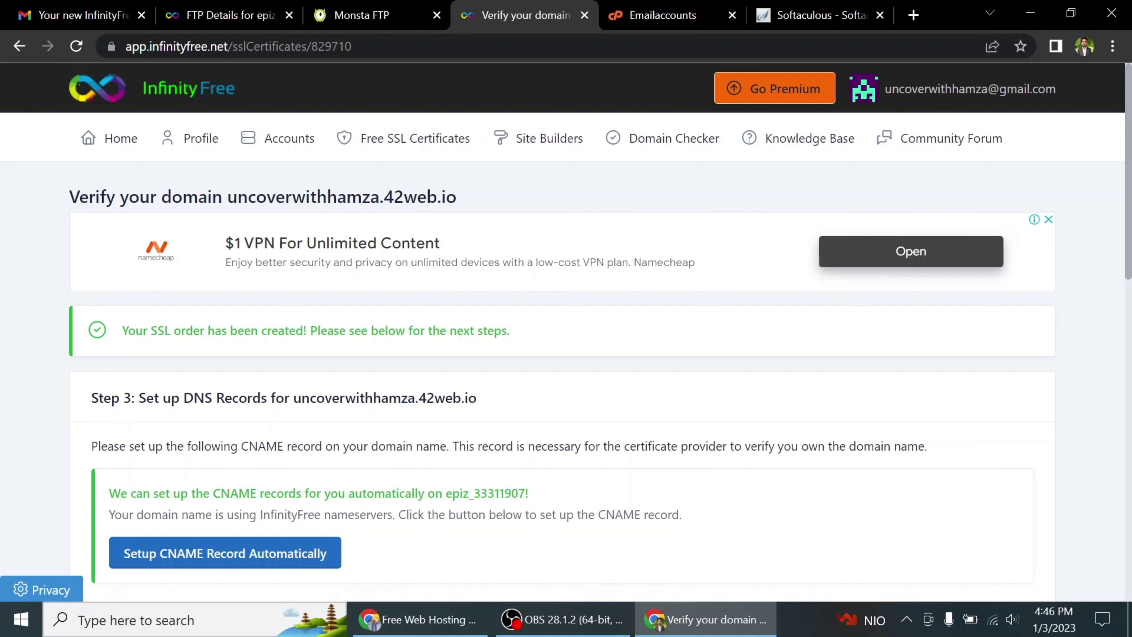
{"action": "scroll", "coordinate": [378, 235], "scroll_direction": "down", "scroll_amount": 10}
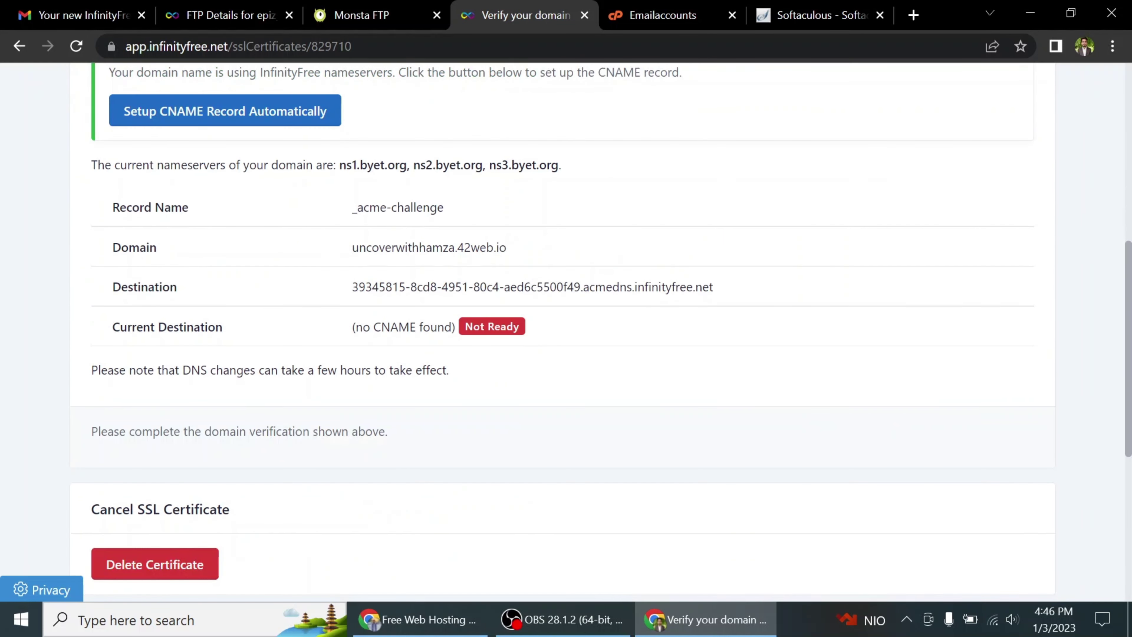
{"action": "scroll", "coordinate": [351, 257], "scroll_direction": "up", "scroll_amount": 8}
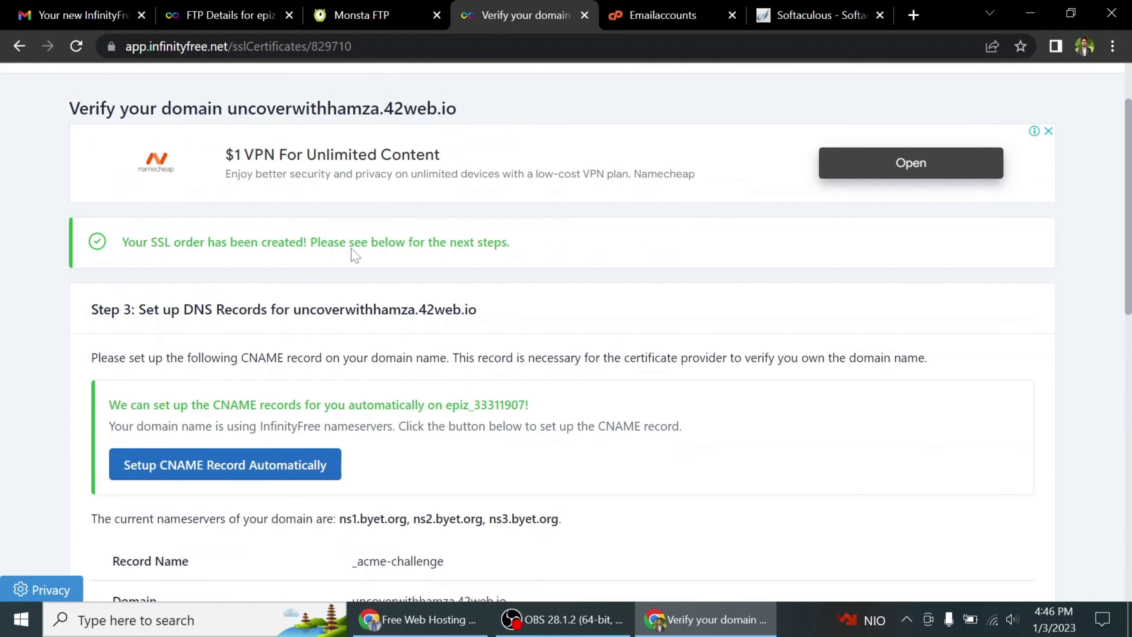